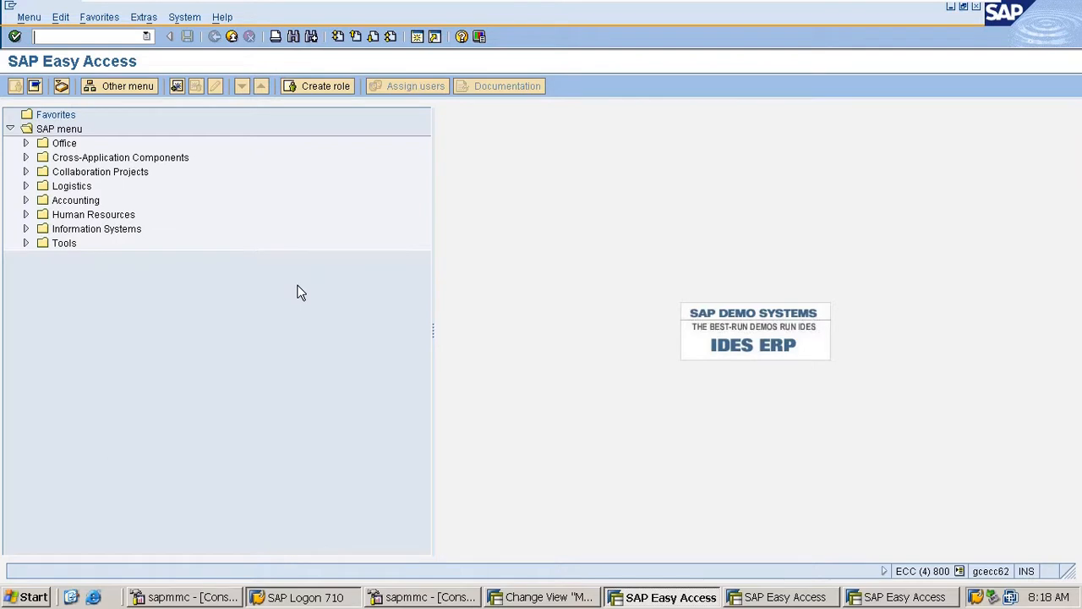
Start a sales order in transaction VA01 with order type OR and sales area M100 / M1 / M1
click(271, 399)
click(120, 38)
text(va01)
key(Return)
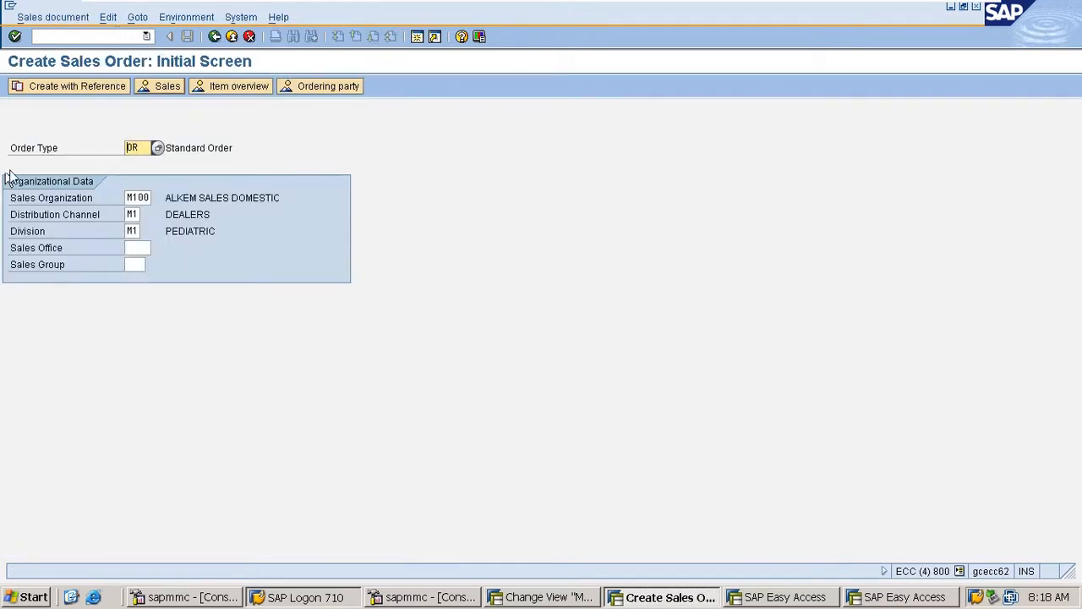
drag(143, 148, 2, 194)
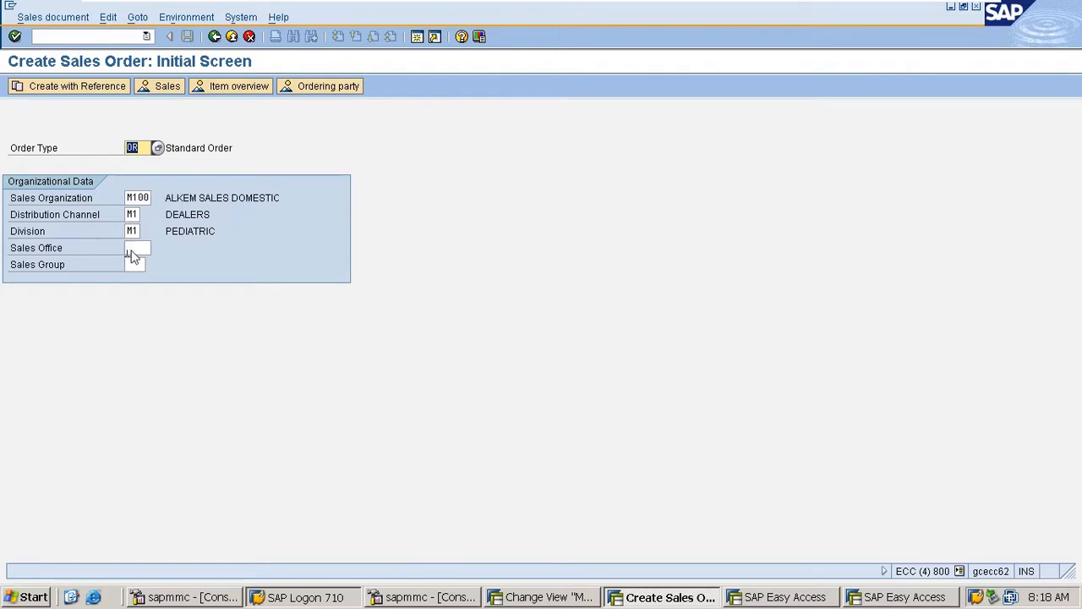
click(139, 199)
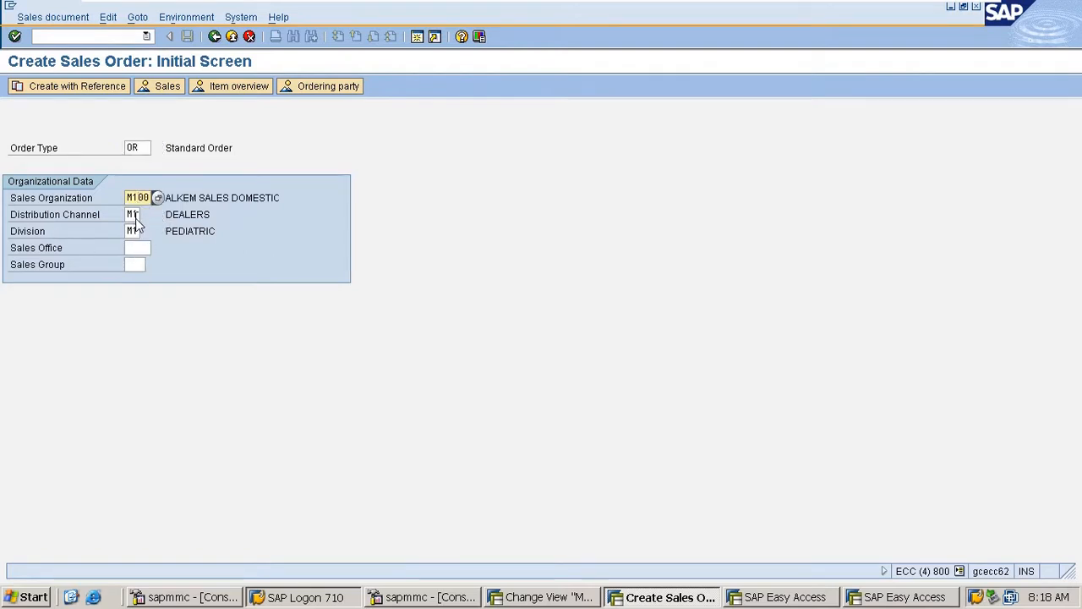
click(133, 214)
click(133, 231)
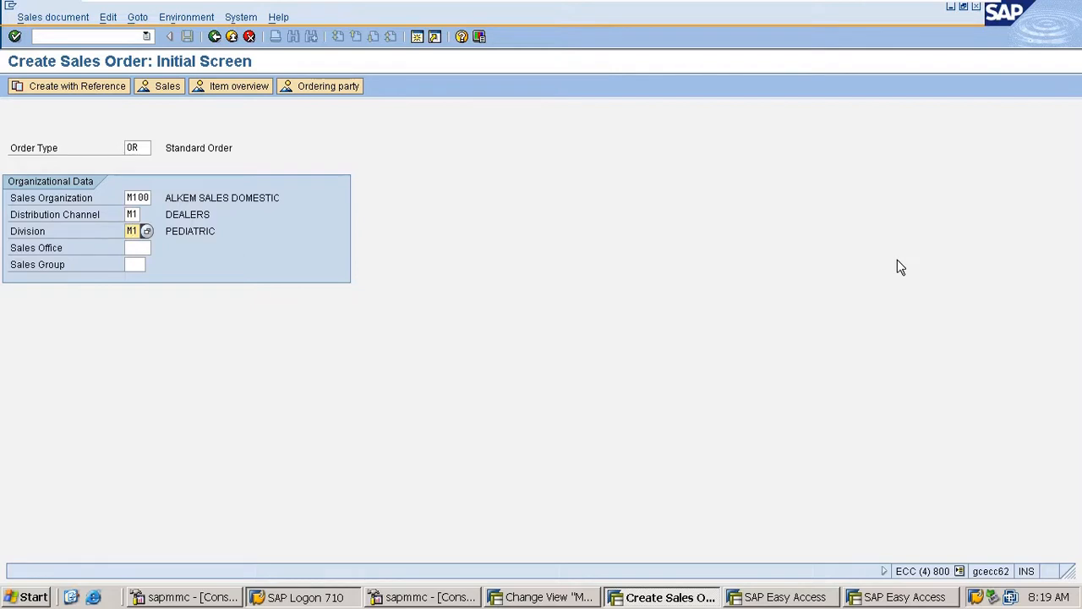
key(Return)
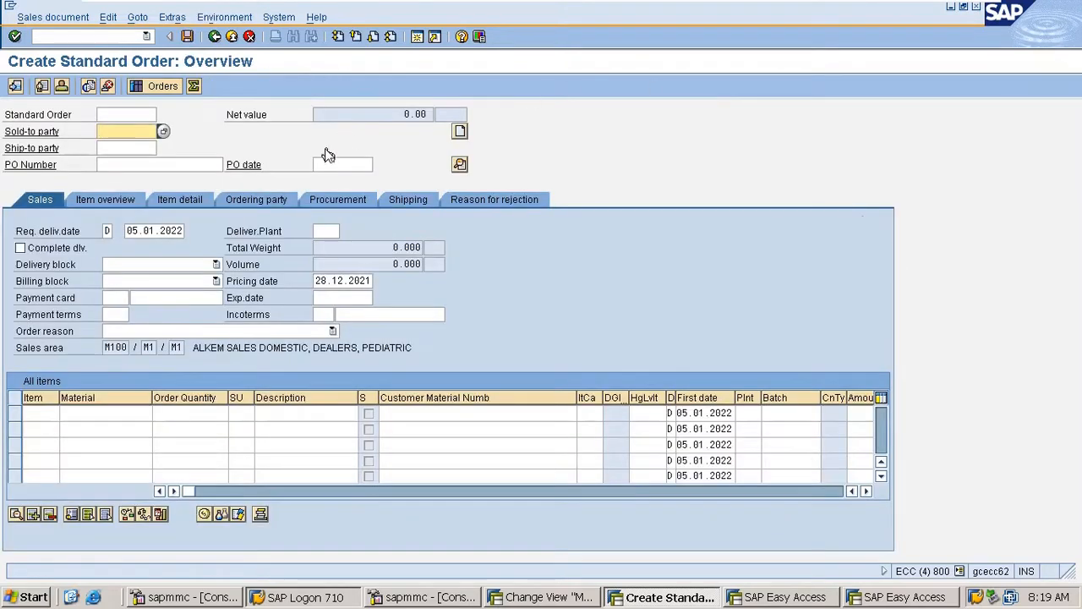
Enter the customer's number as sold-to party and accept MEDICO as the bill-to party
text(7)
key(Down)
key(Return)
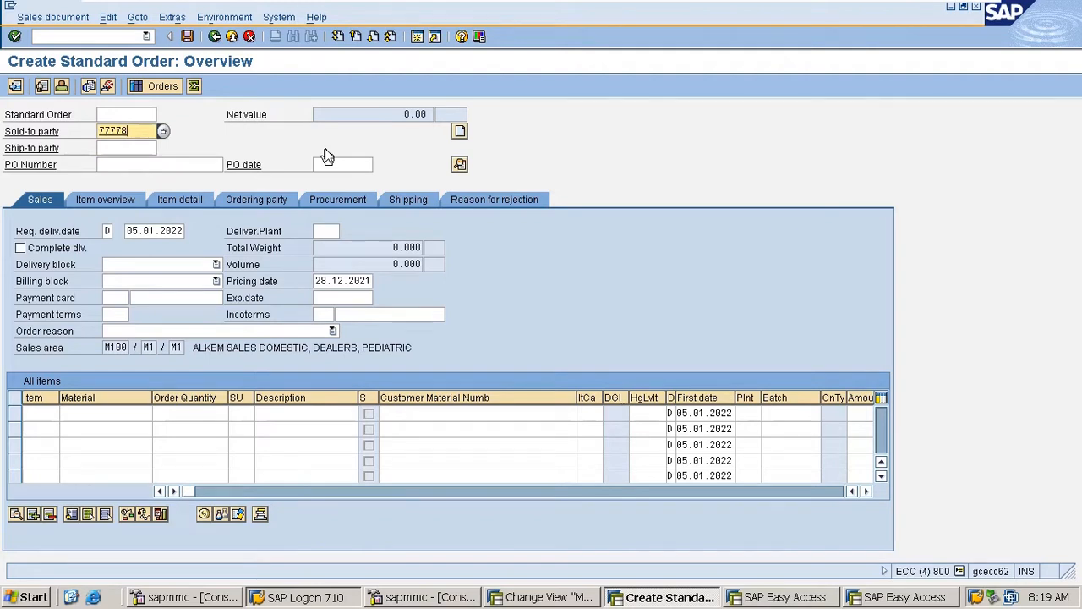
key(Return)
key(Return)
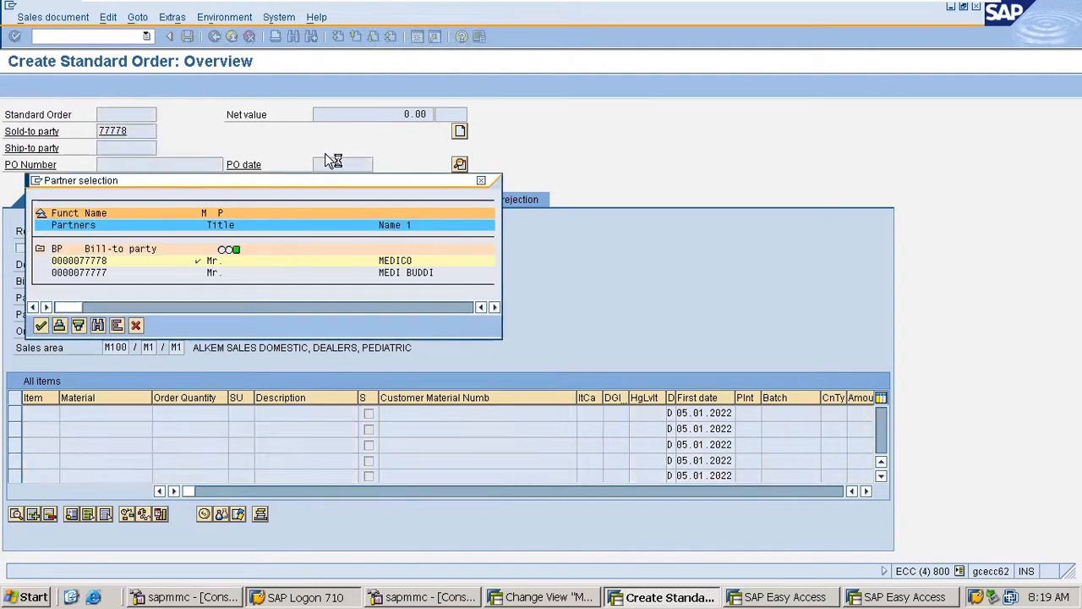
key(Return)
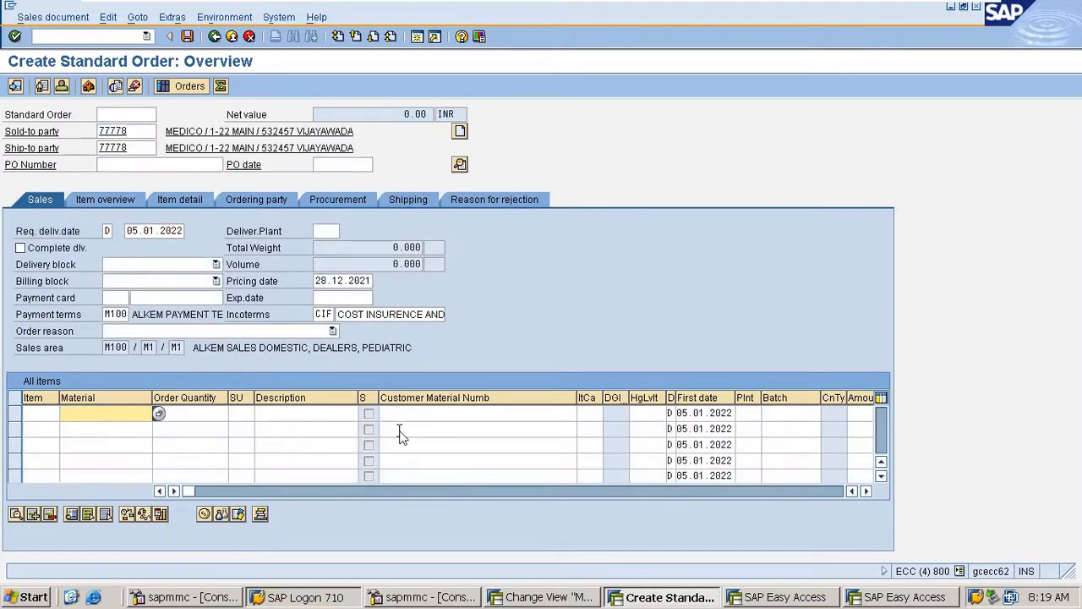
Add material DOLO-650 with order quantity 1, continuing past the open quotations and the availability control
key(BackSpace)
key(Down)
key(Return)
key(Return)
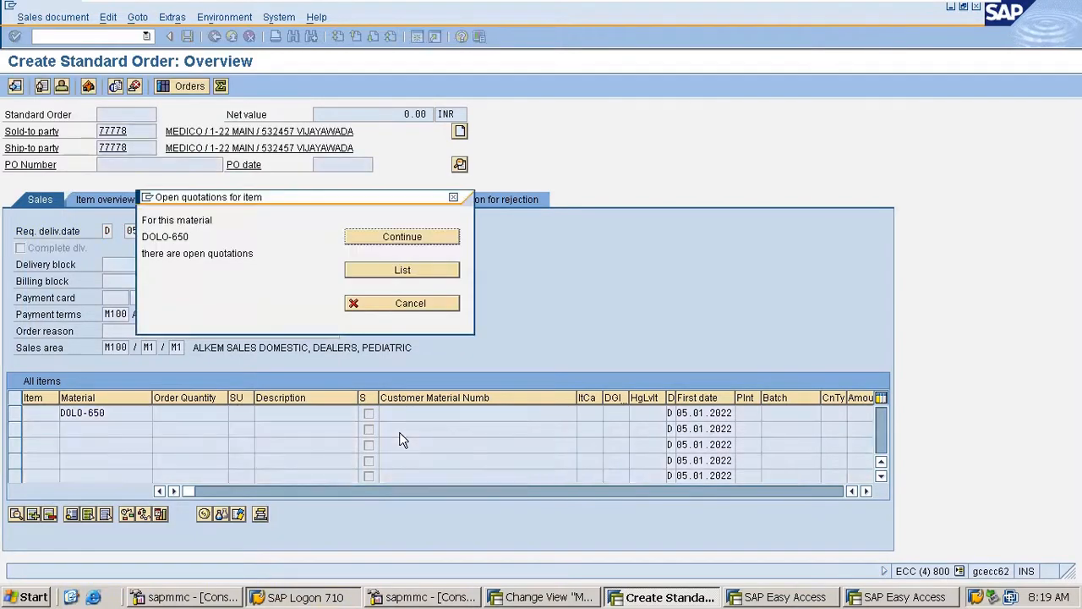
key(Return)
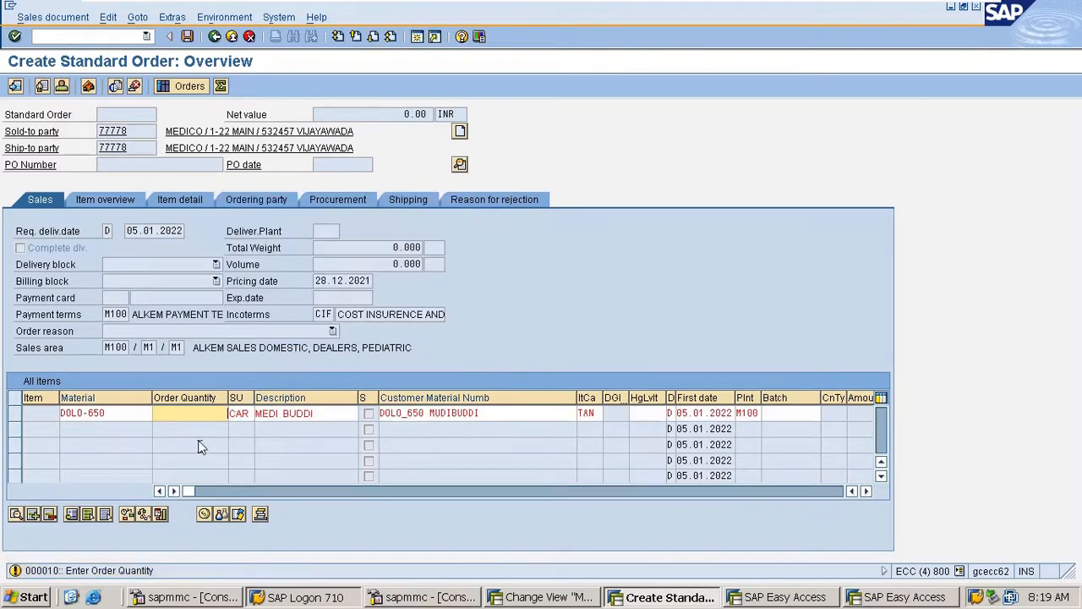
text(1)
key(Return)
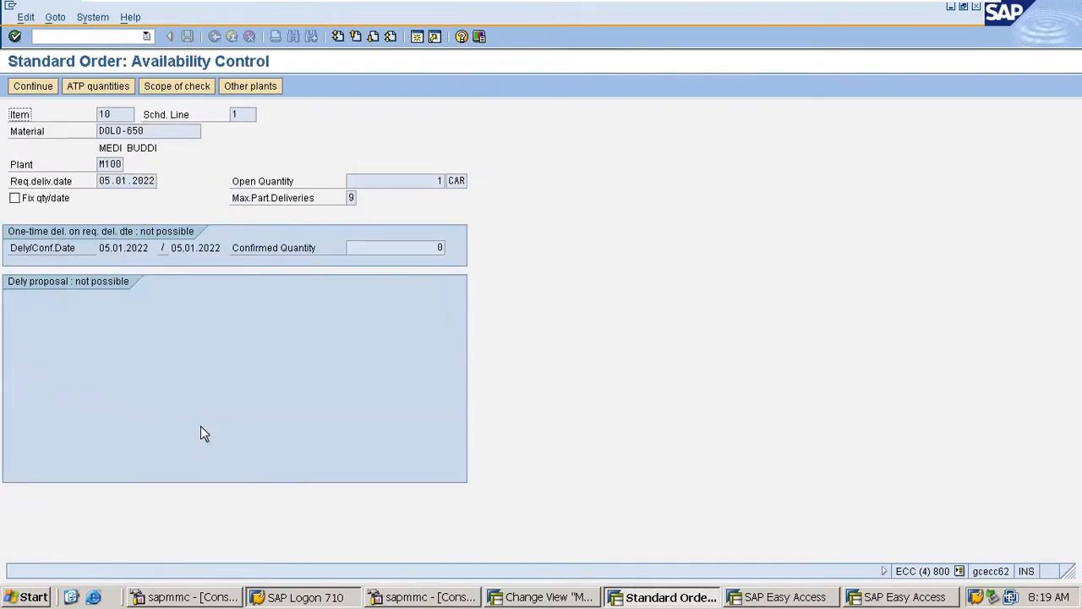
click(12, 90)
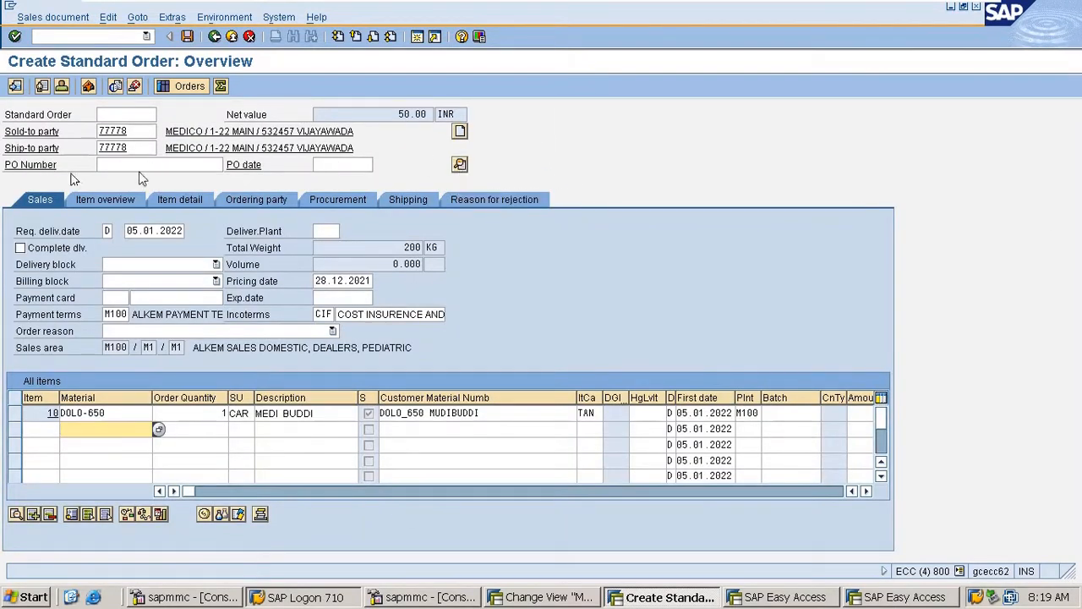
Look at the order's header data and the schedule lines of the DOLO-650 item, returning to the order overview
click(459, 164)
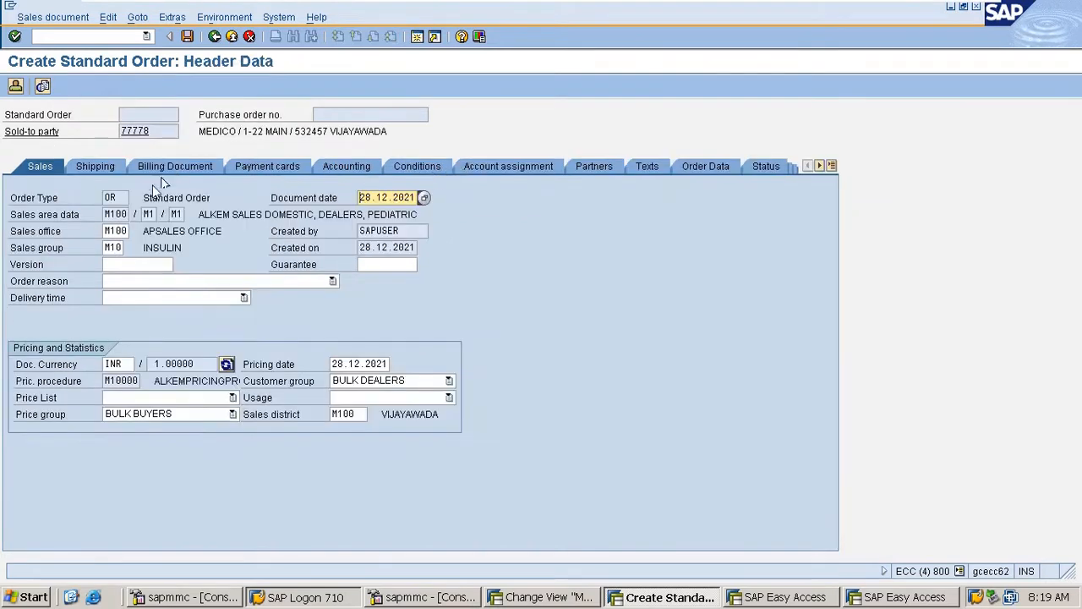
click(214, 36)
double_click(101, 415)
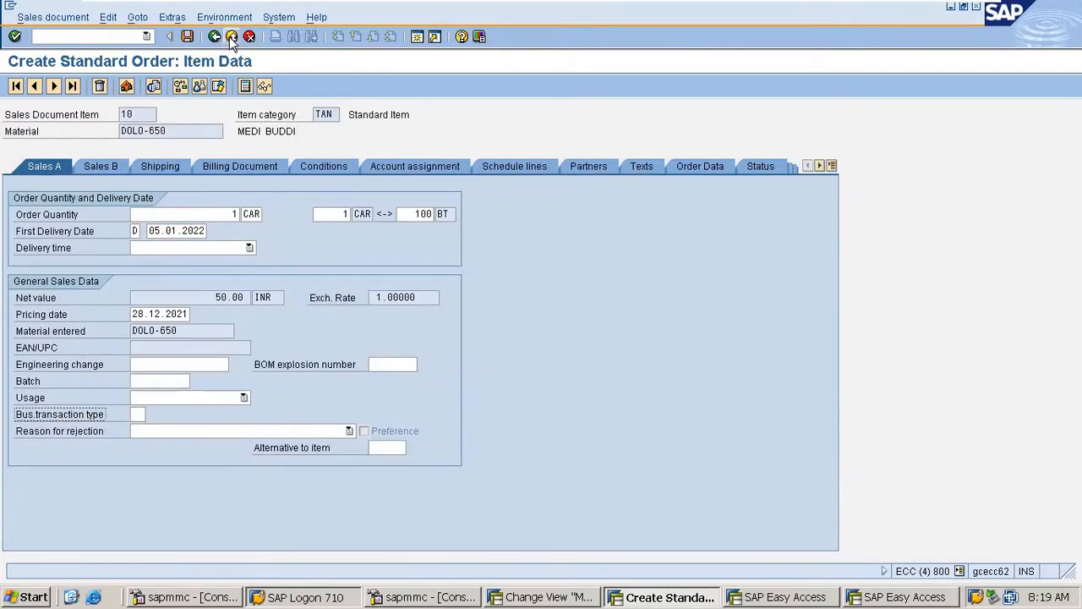
click(524, 167)
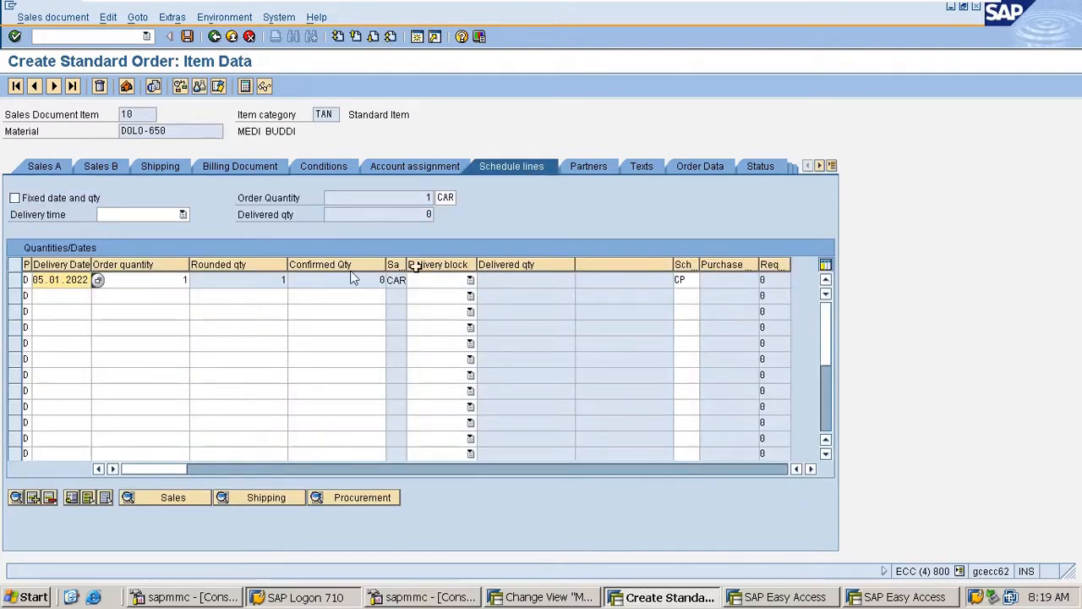
click(216, 37)
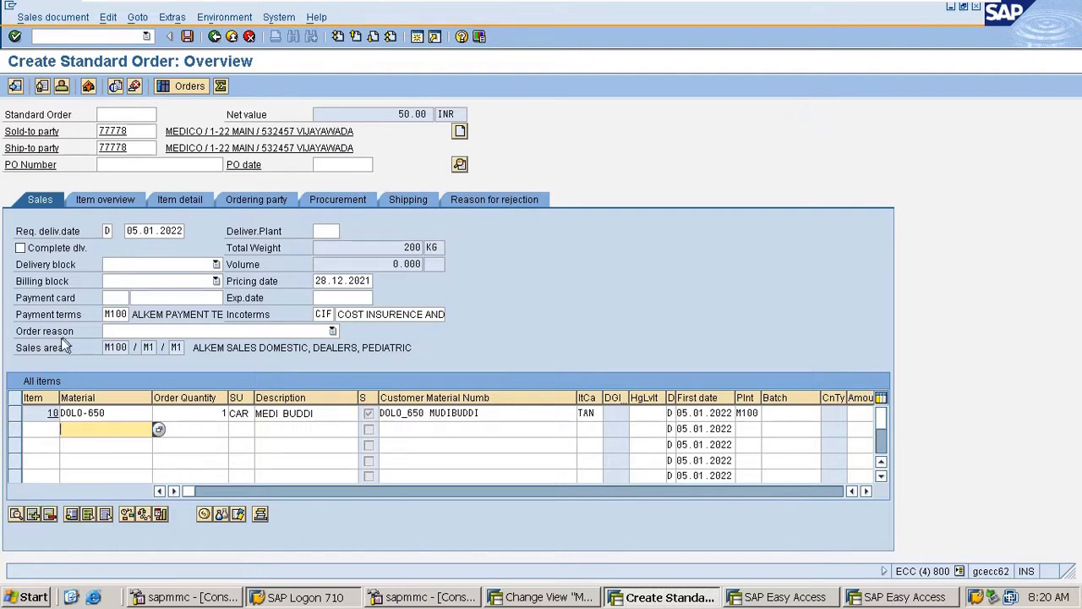
Examine the order header's sales area, sales office and sales group, followed by its shipping, billing and payment card data
click(458, 165)
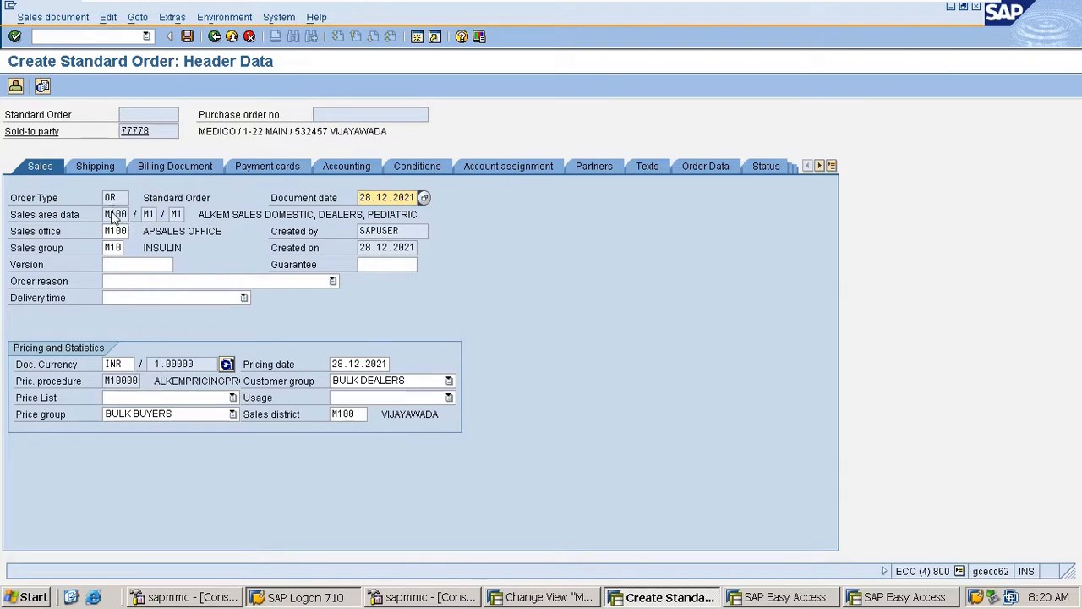
drag(105, 213, 163, 216)
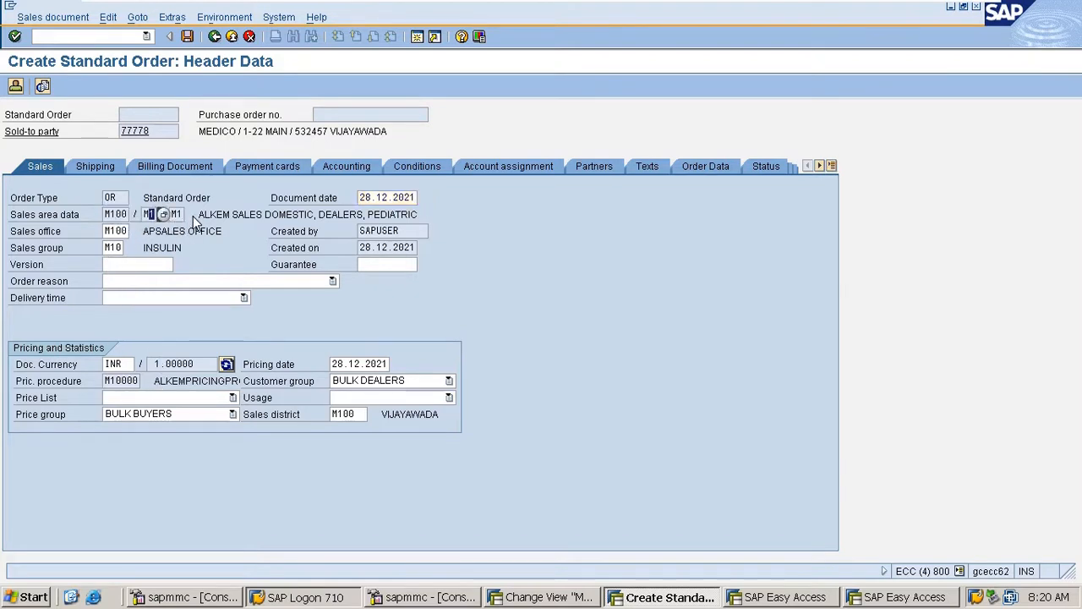
click(178, 215)
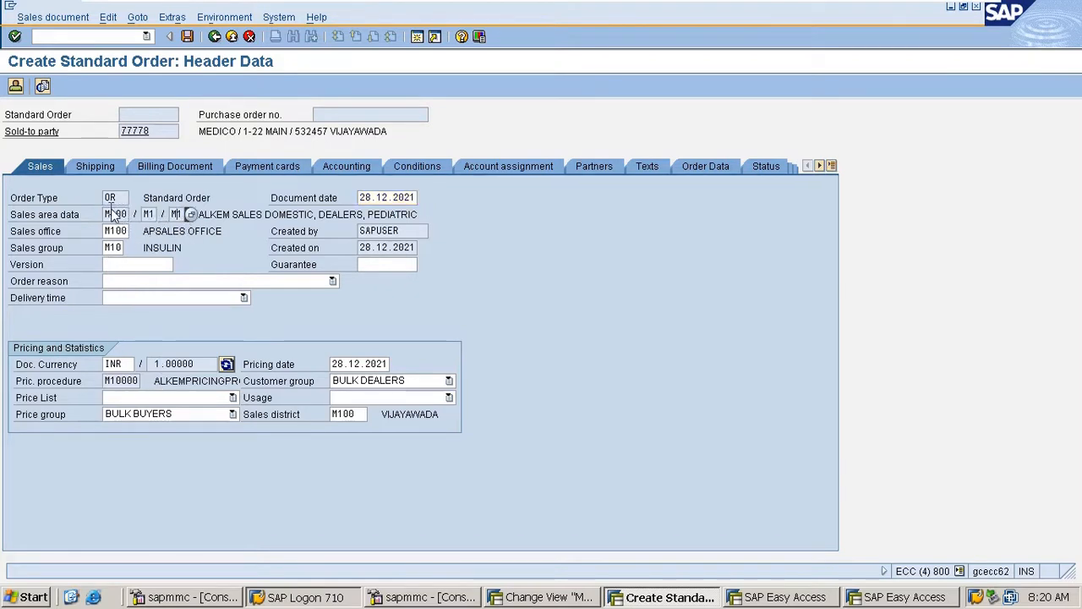
mouse_move(105, 214)
mouse_down()
mouse_move(128, 214)
mouse_move(110, 203)
mouse_up()
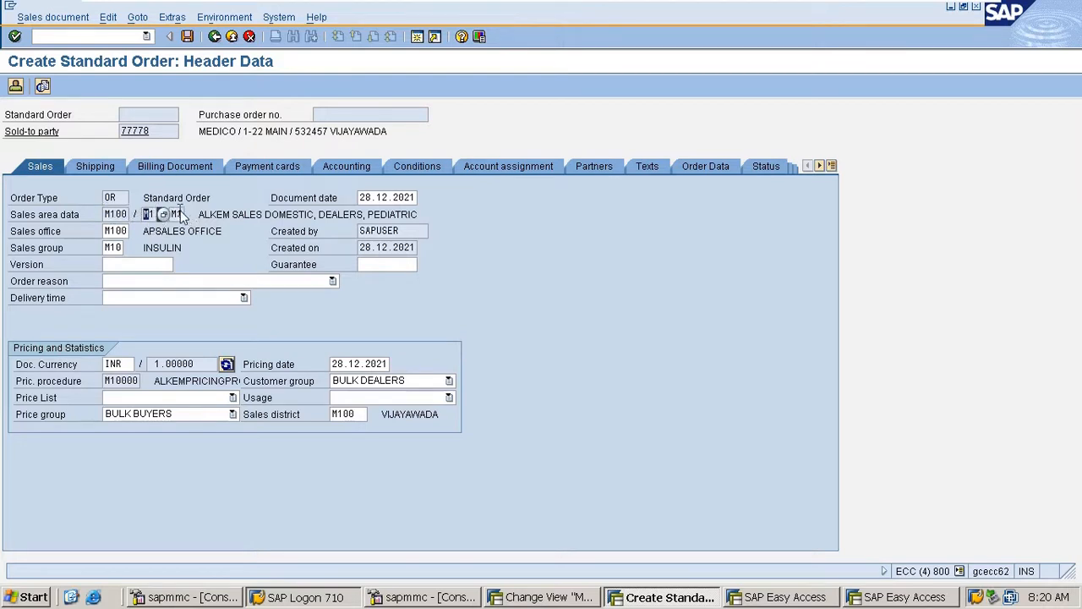
double_click(176, 214)
drag(111, 233, 145, 239)
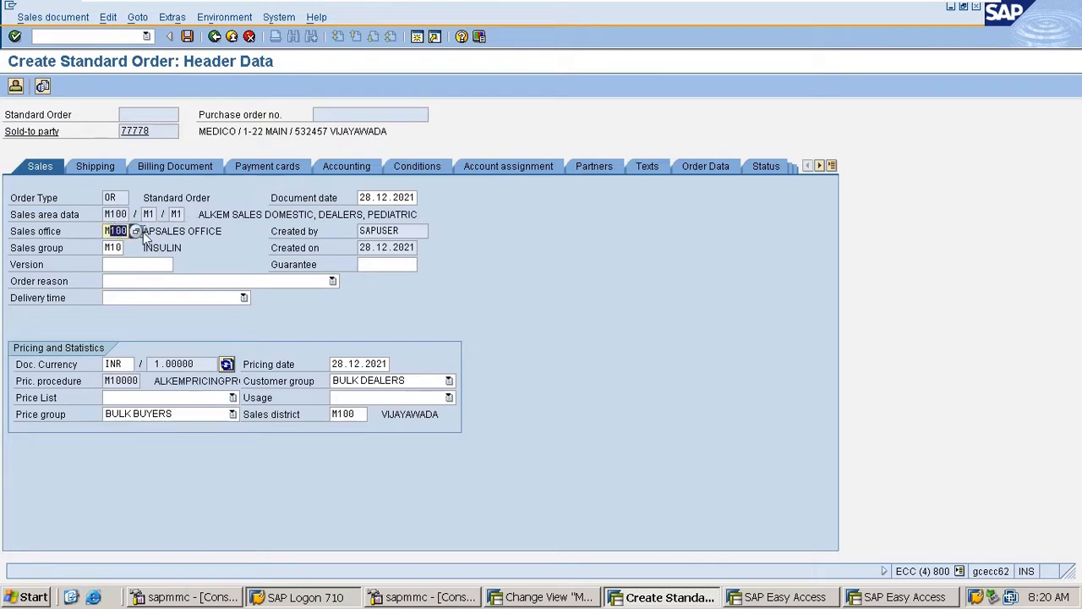
click(112, 253)
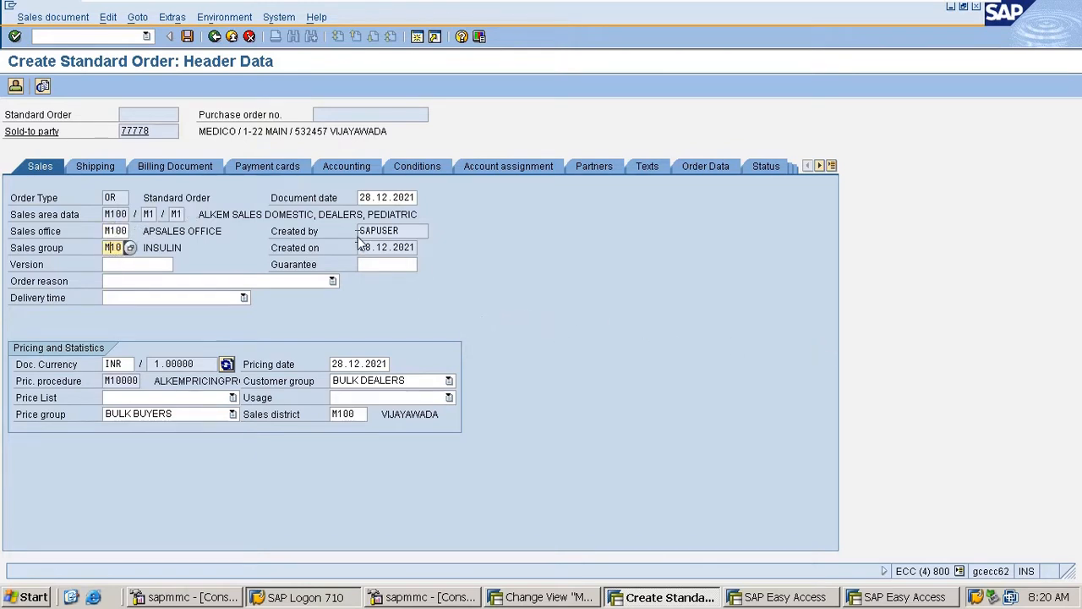
click(106, 169)
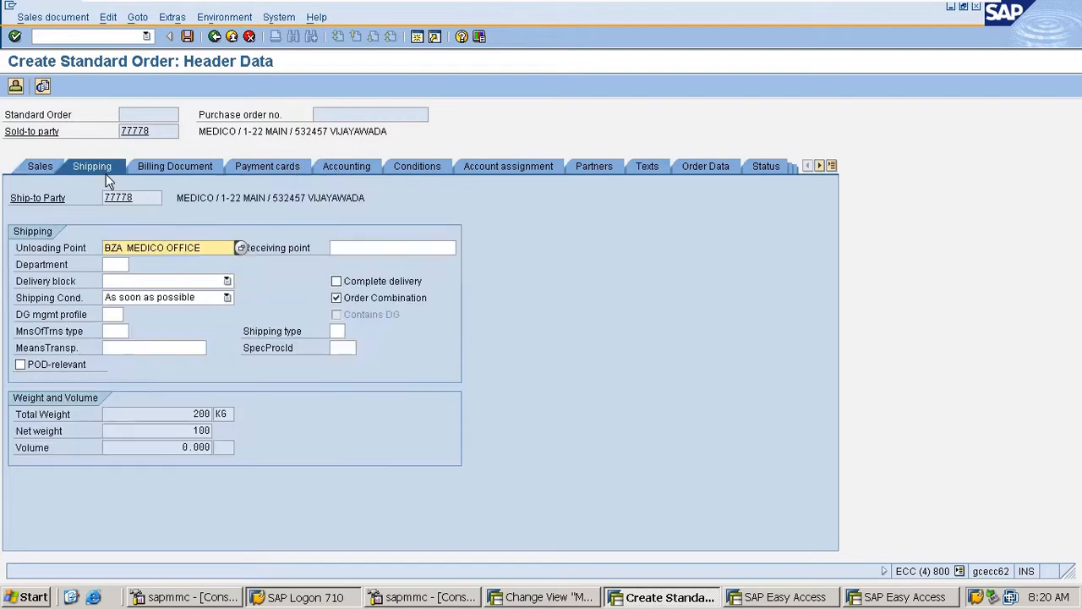
click(184, 166)
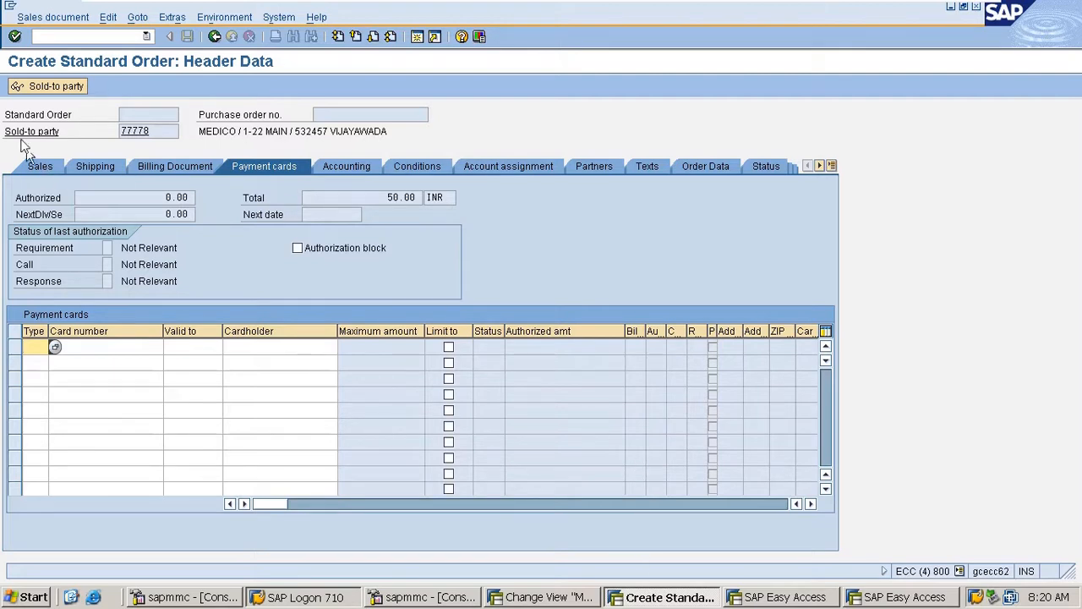
Examine the settings of sales document type OR in transaction VOV8, returning to the start screen
click(91, 36)
text(/nvov8)
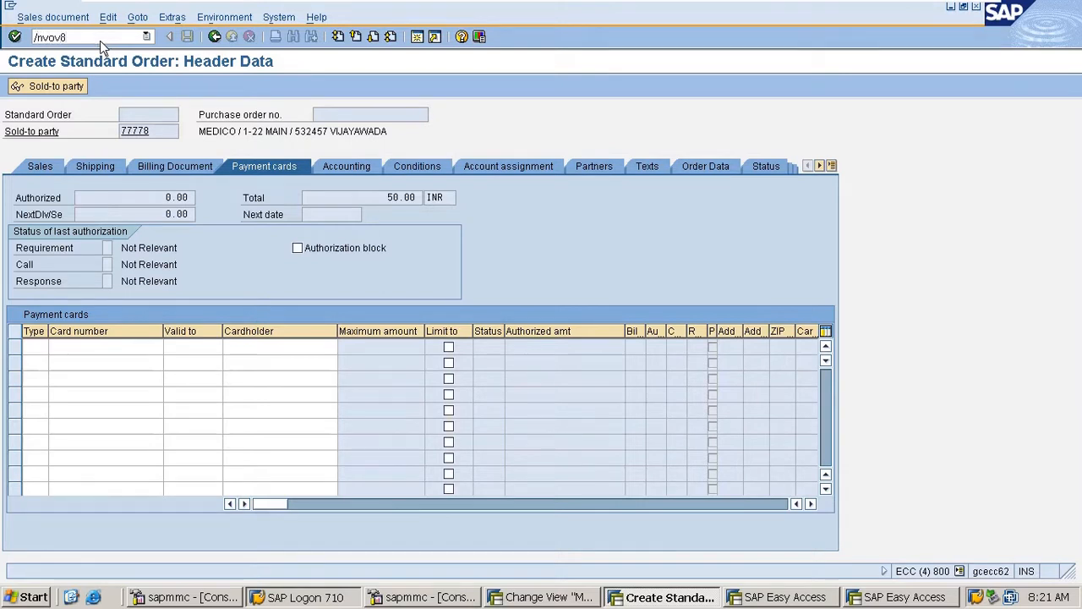
key(Return)
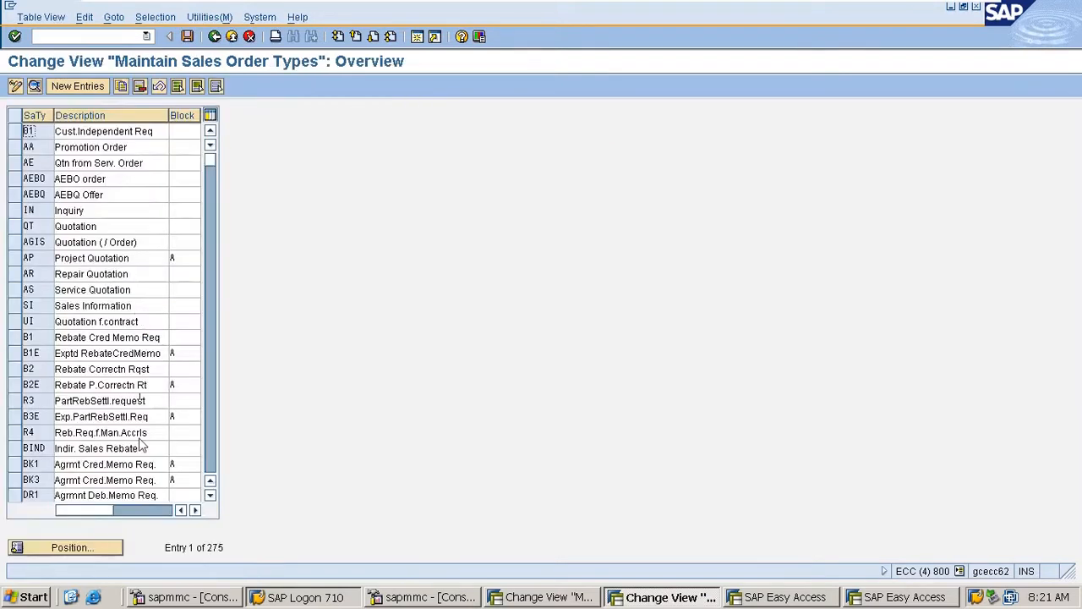
click(88, 548)
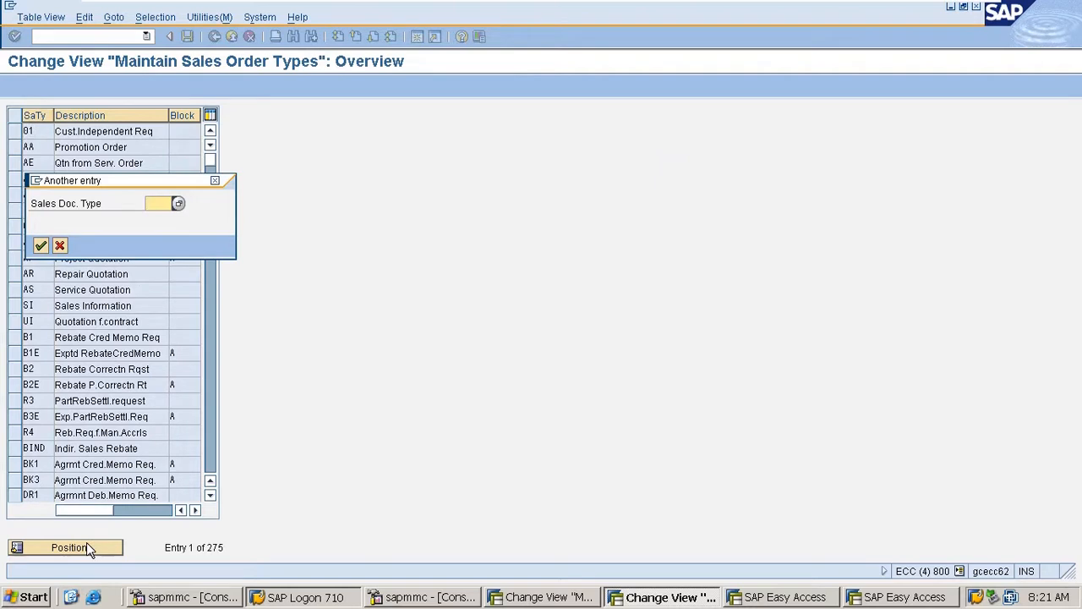
text(OR)
key(Return)
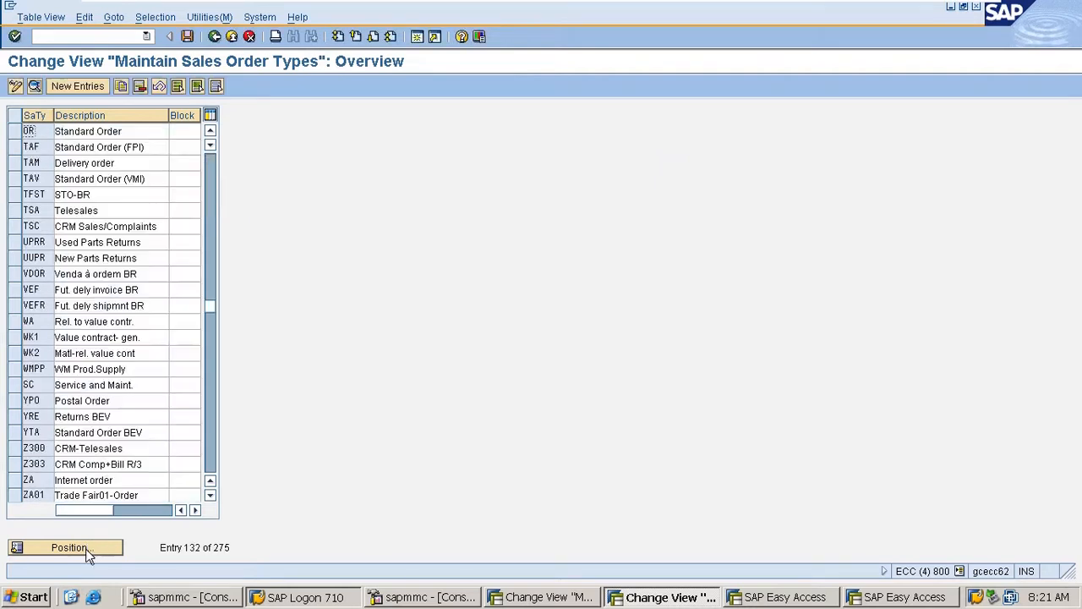
double_click(110, 134)
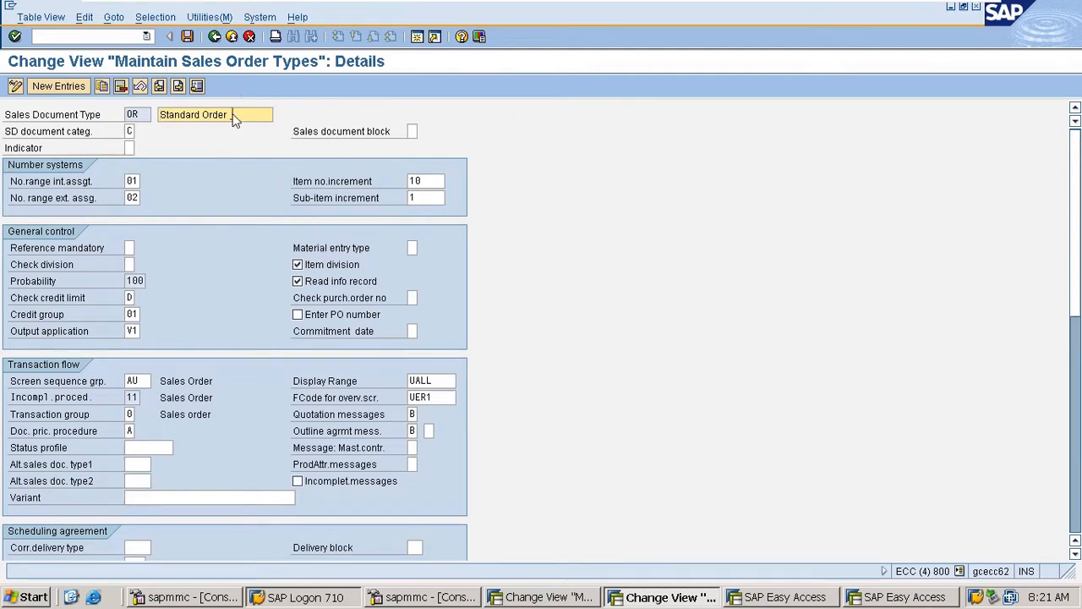
click(215, 37)
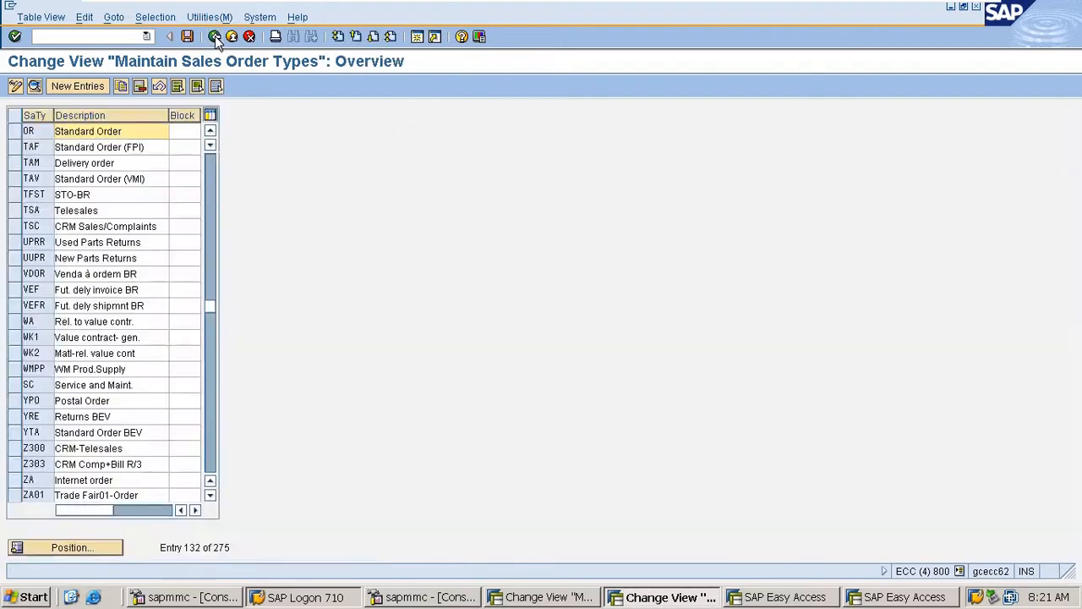
click(215, 38)
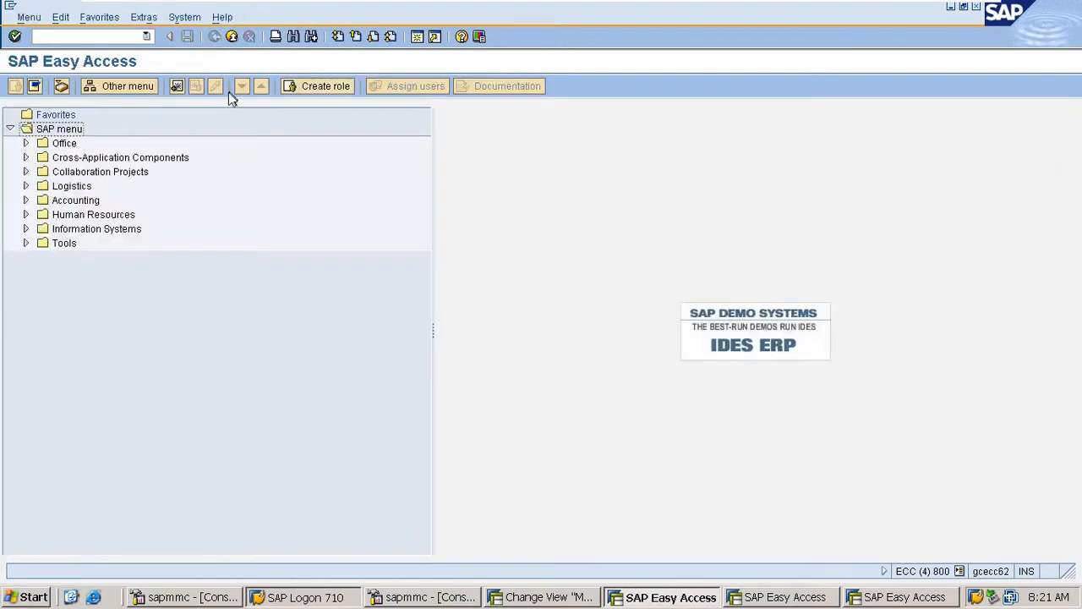
Start a standard order of type OR in transaction VA01, entering the customer number as sold-to party and accepting the proposed bill-to party
click(577, 594)
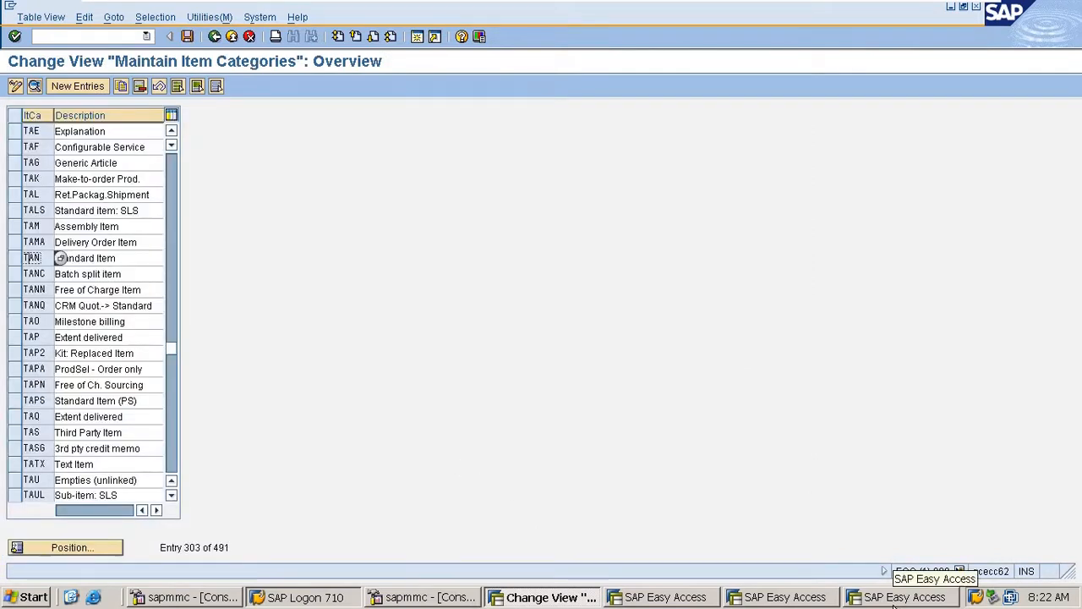
click(785, 597)
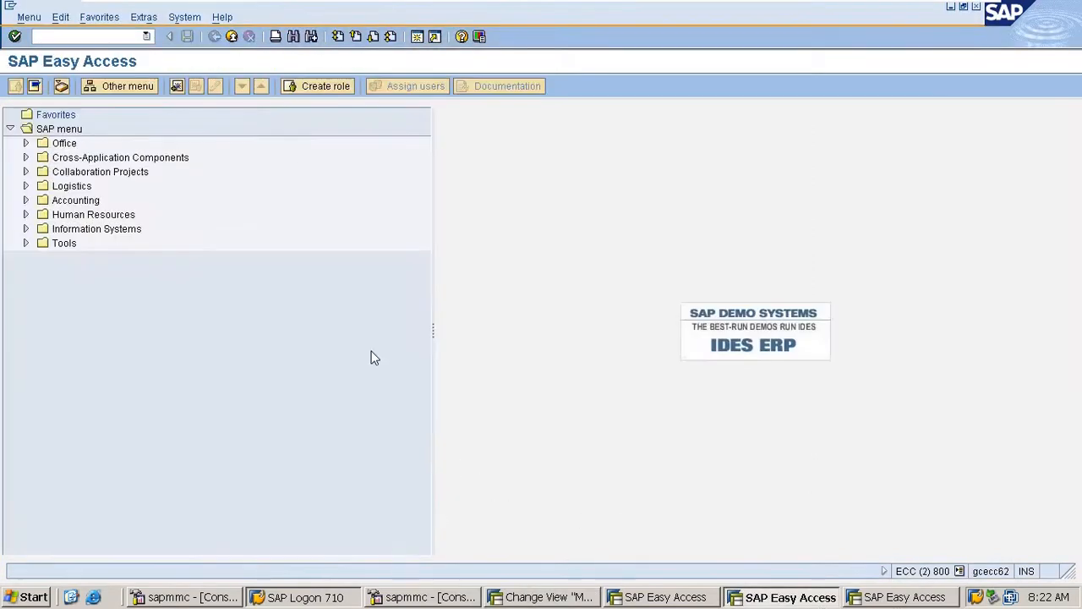
text(/nva01)
key(Return)
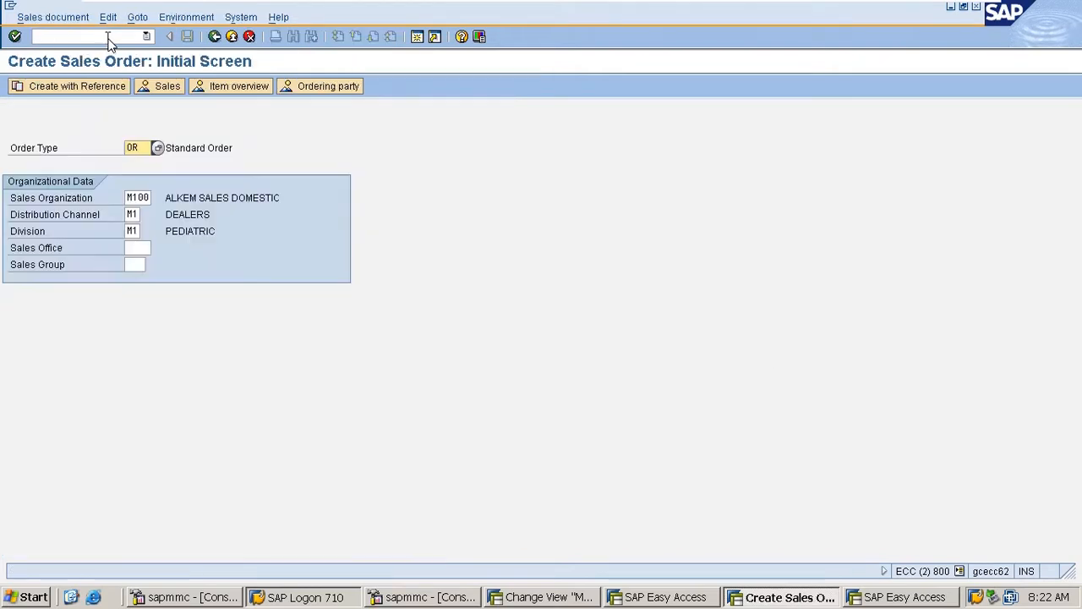
key(Return)
text(77778)
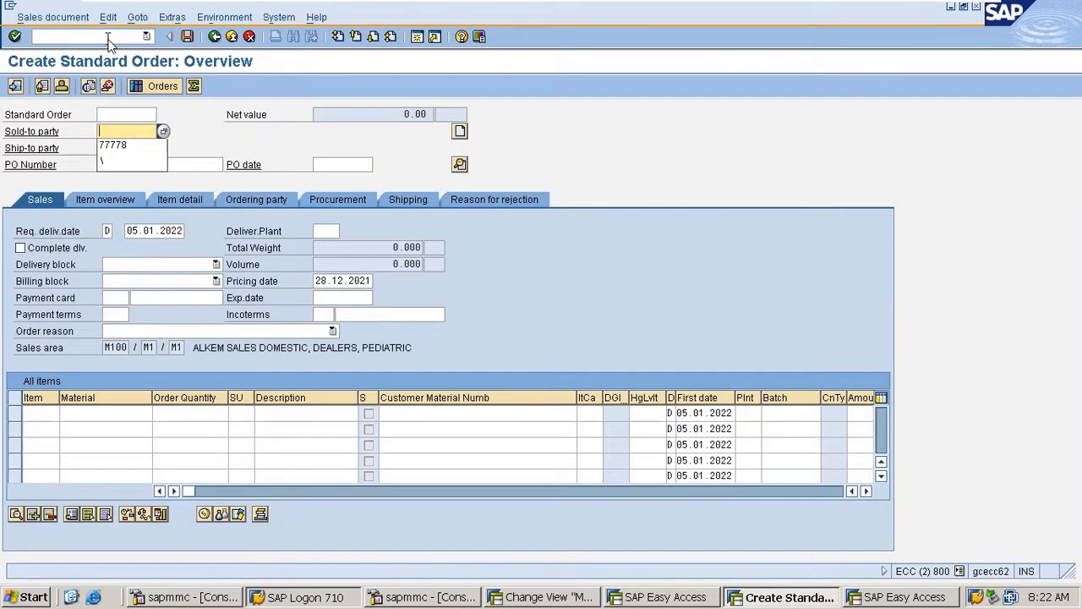
key(Return)
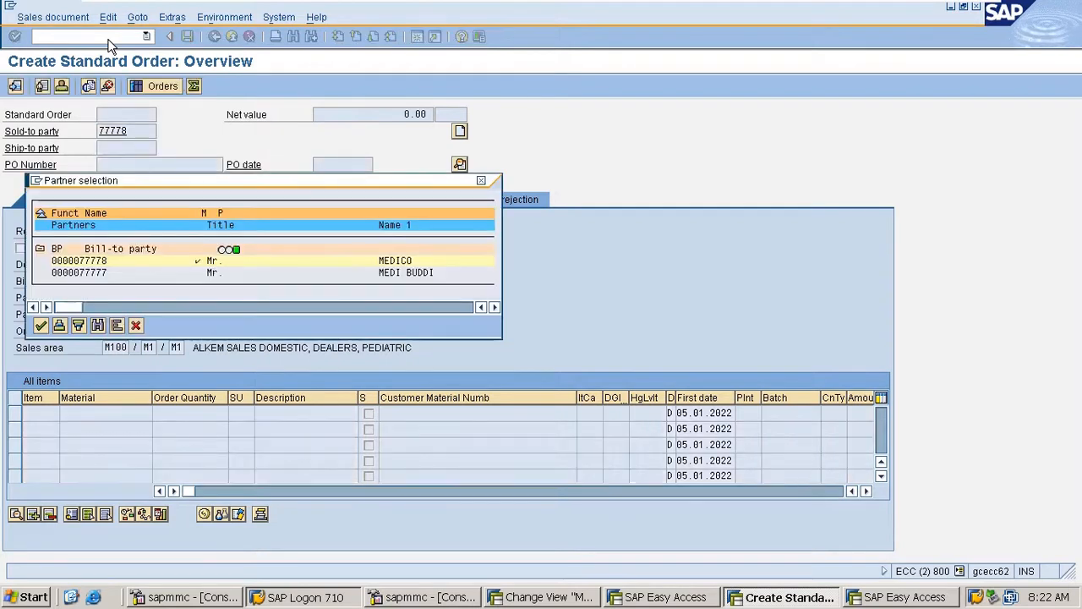
key(Return)
key(Return)
key(Return)
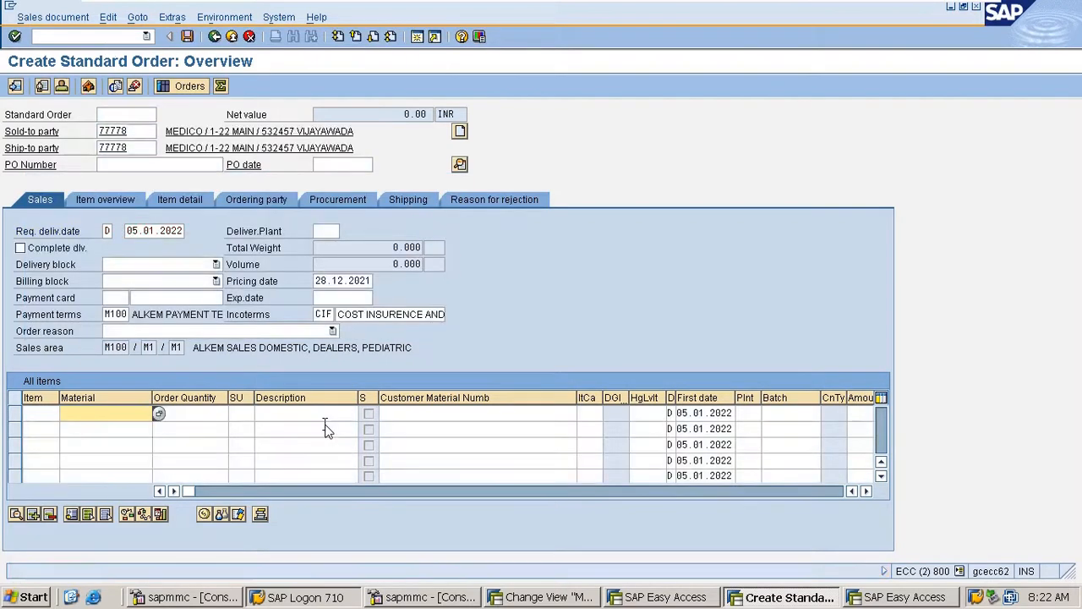
Enter material DOLO-650 with order quantity 1 as the first item, continuing past the open quotations and the availability control
key(BackSpace)
key(Down)
key(Return)
key(Tab)
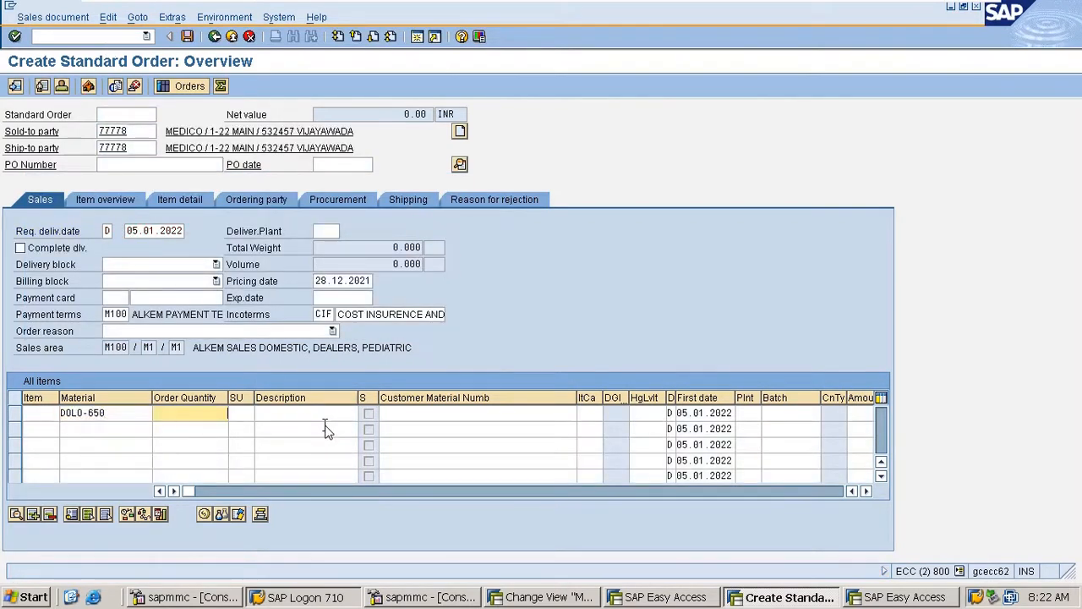
text(1)
key(Return)
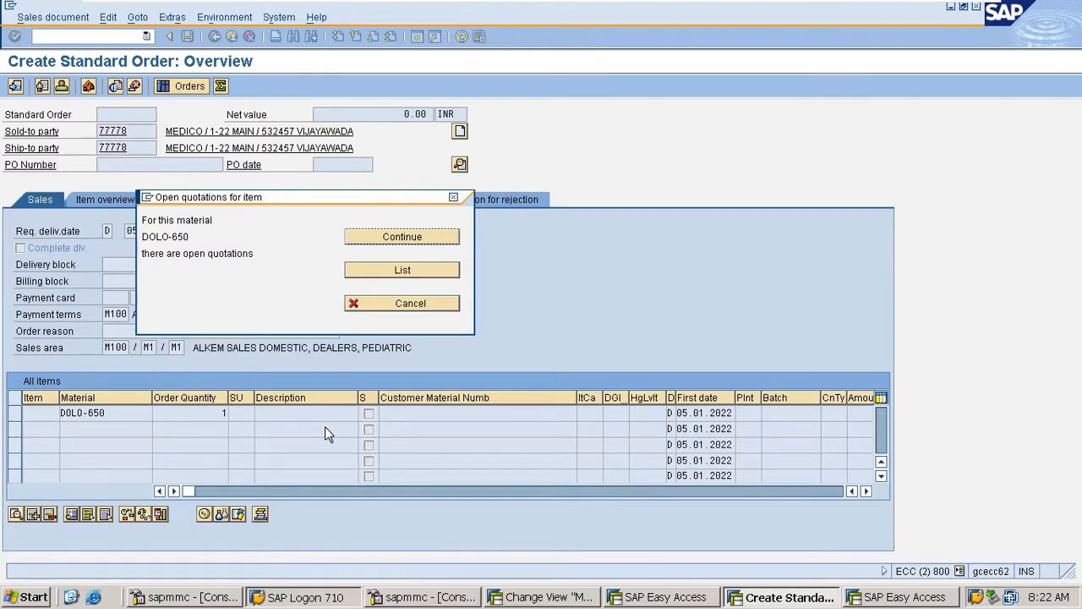
key(Return)
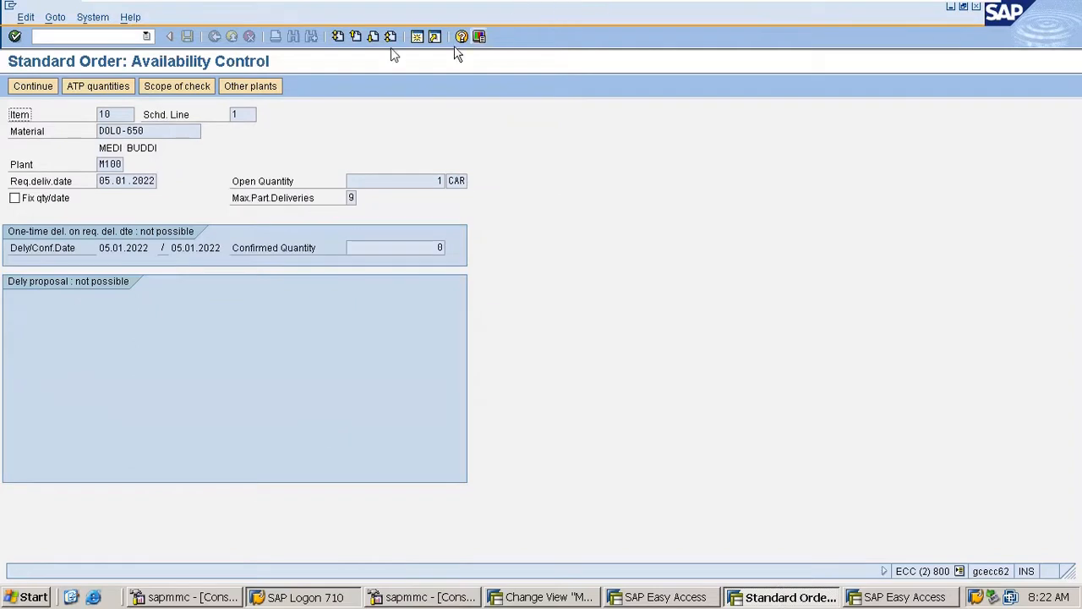
click(19, 89)
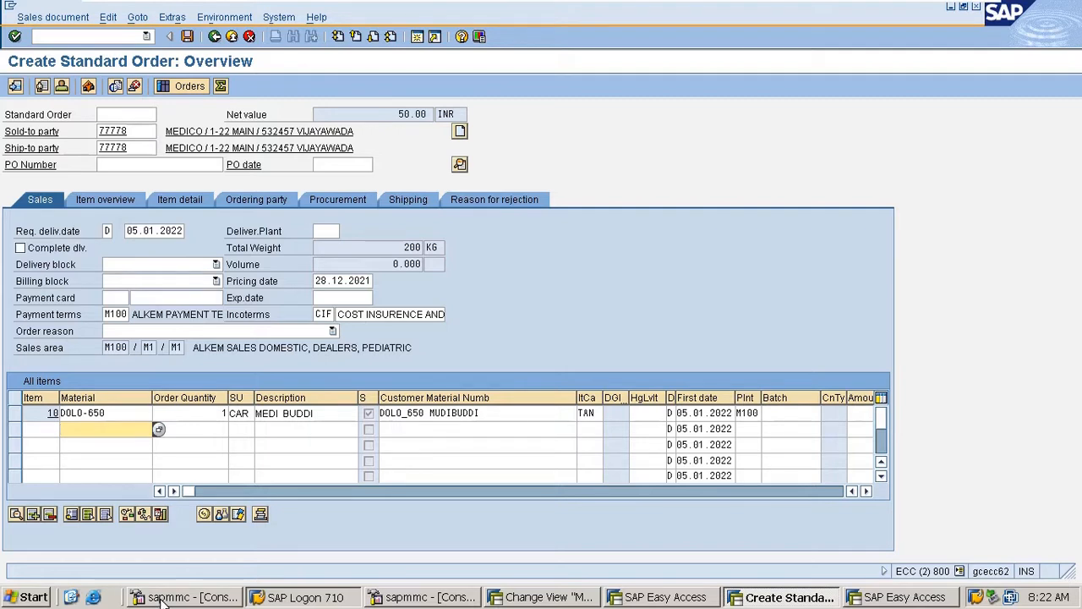
Switch to a free session and try to open the item categories with transaction VOV7, declining the display-only access
click(948, 598)
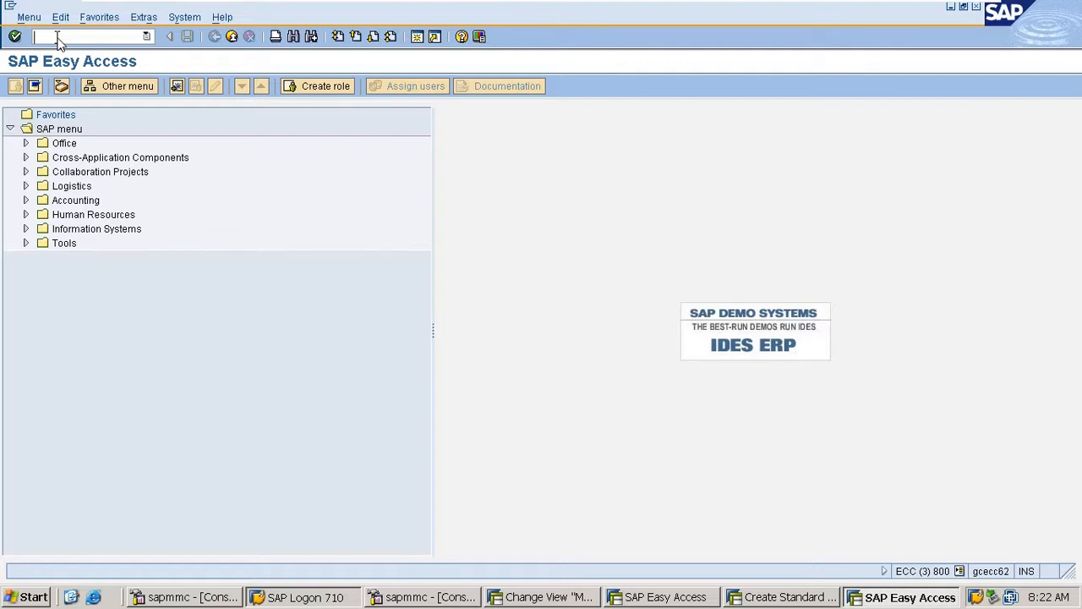
text(vov7)
key(Return)
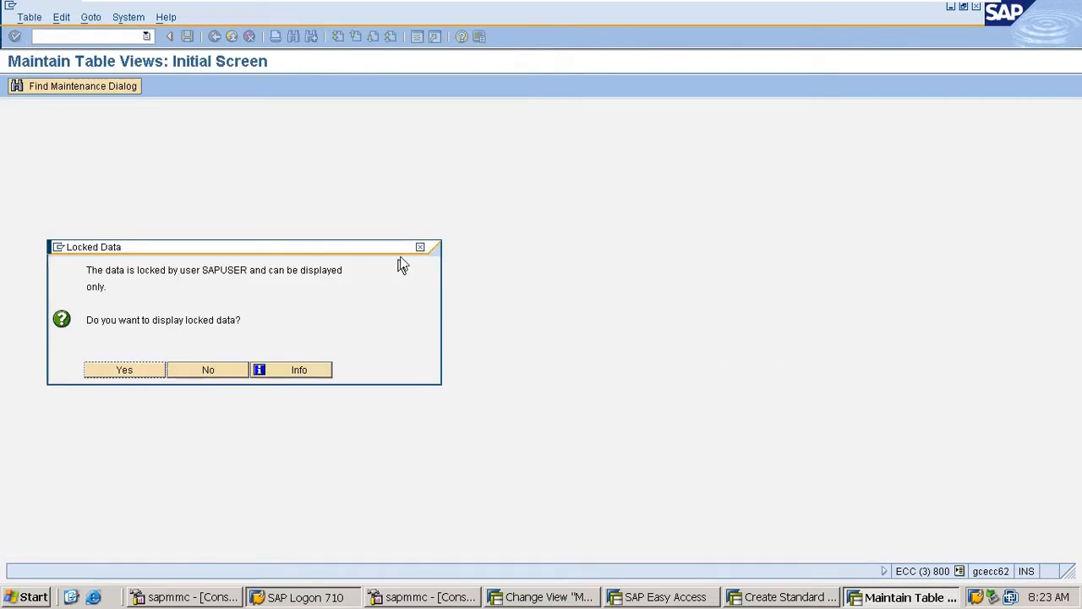
click(225, 372)
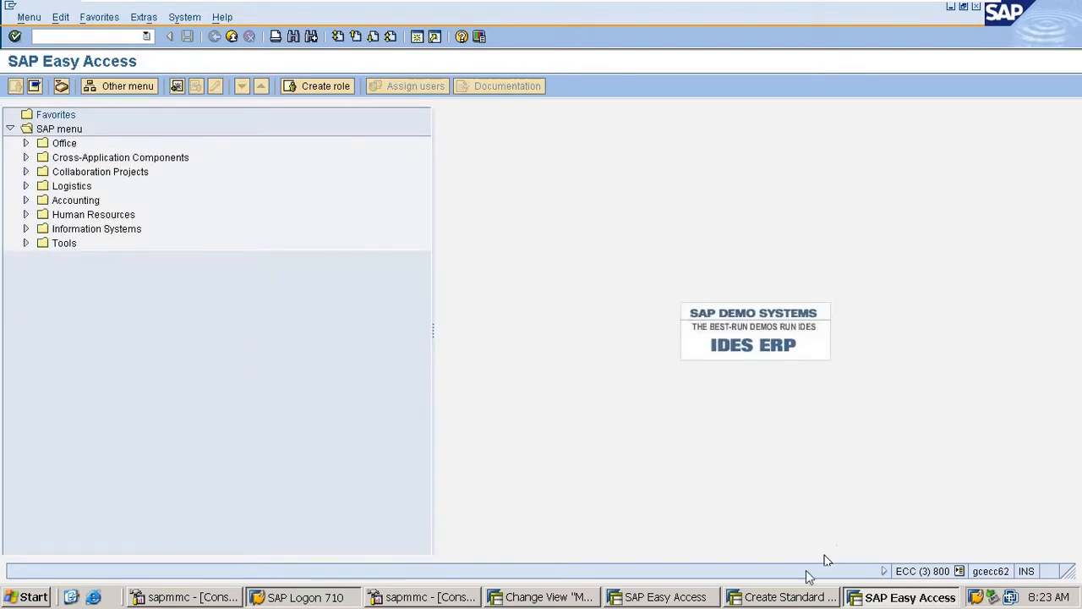
Close the spare session that was used for the document type settings
click(666, 597)
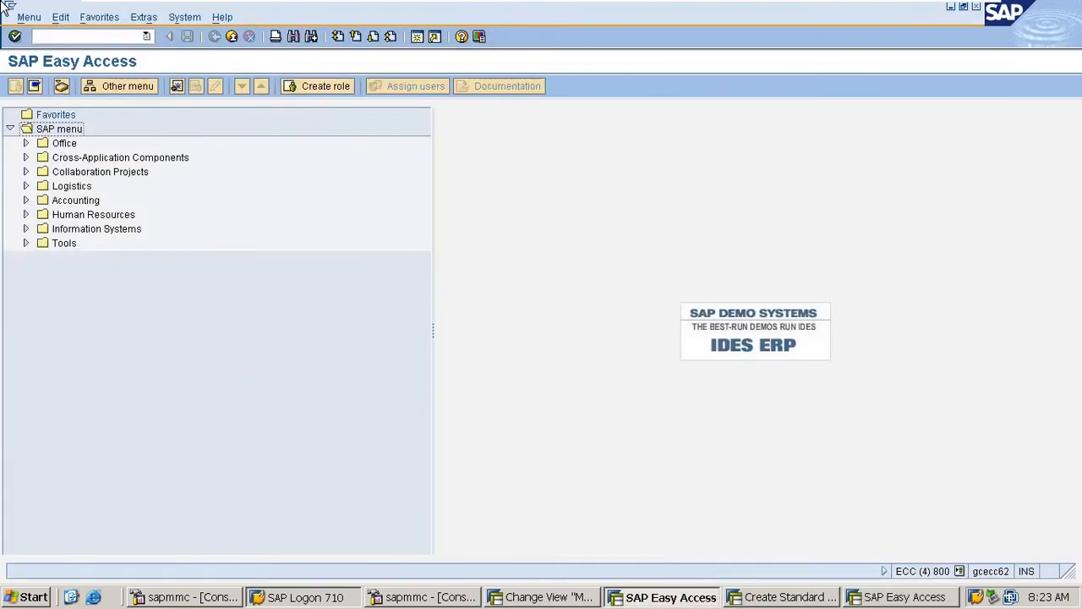
click(62, 36)
text(/i)
key(Return)
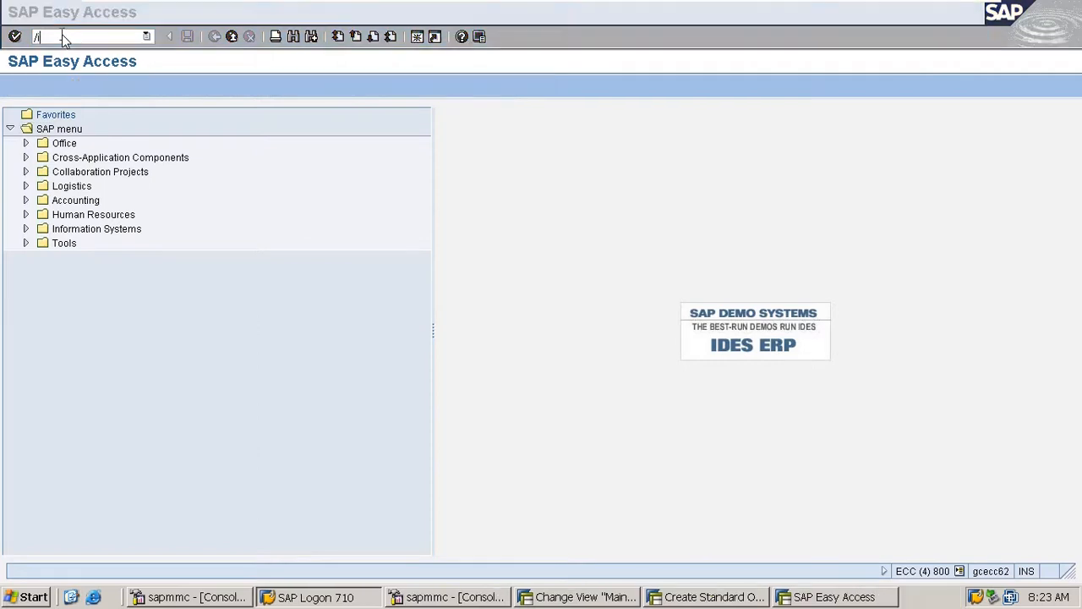
Save the standard order in its session and return to the start screen
click(759, 601)
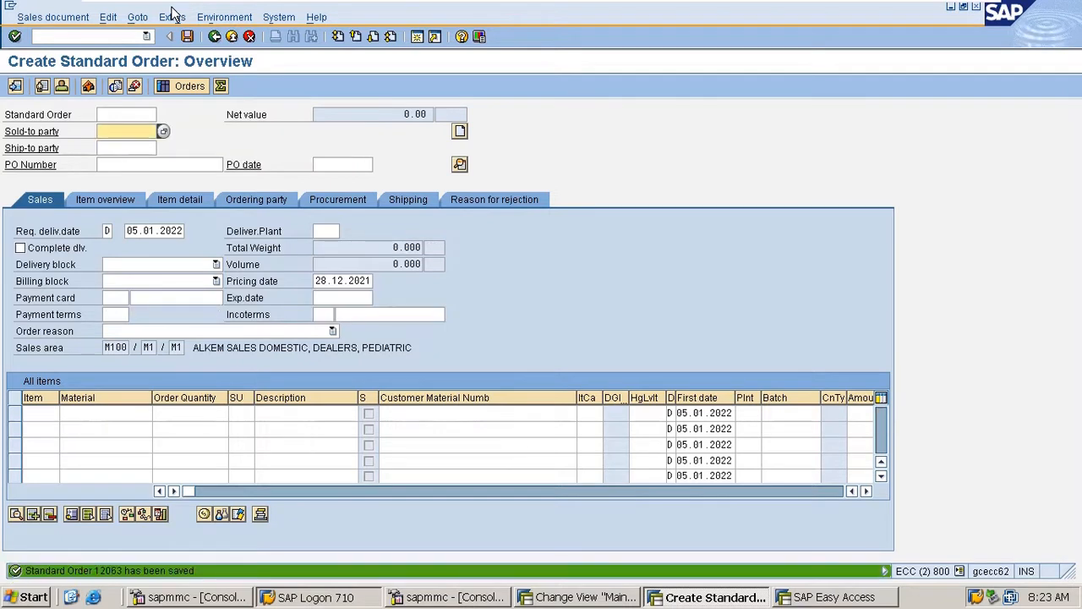
click(110, 36)
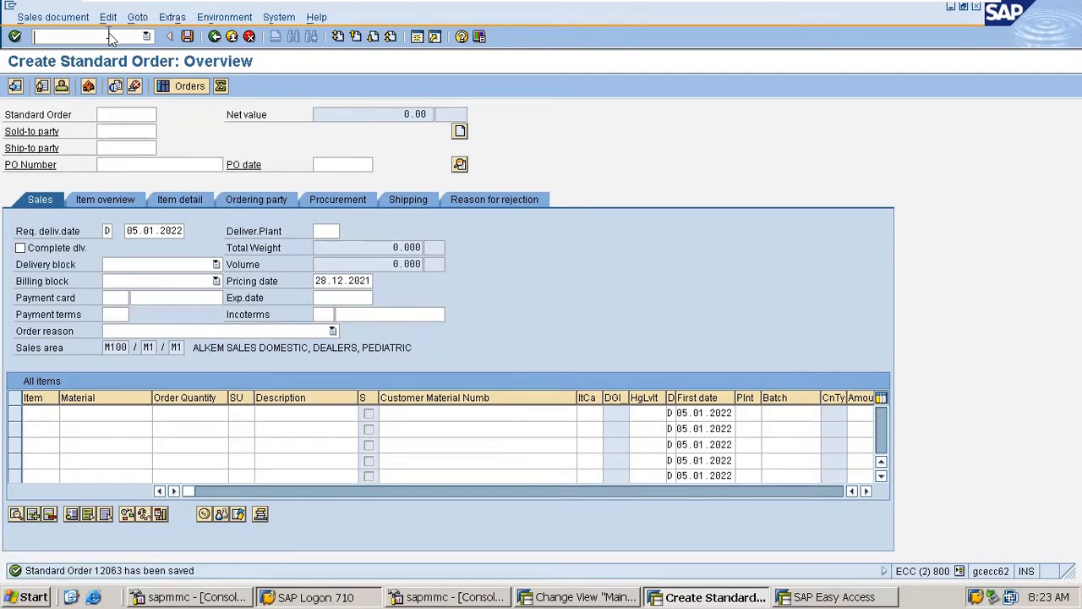
text(/n)
key(Return)
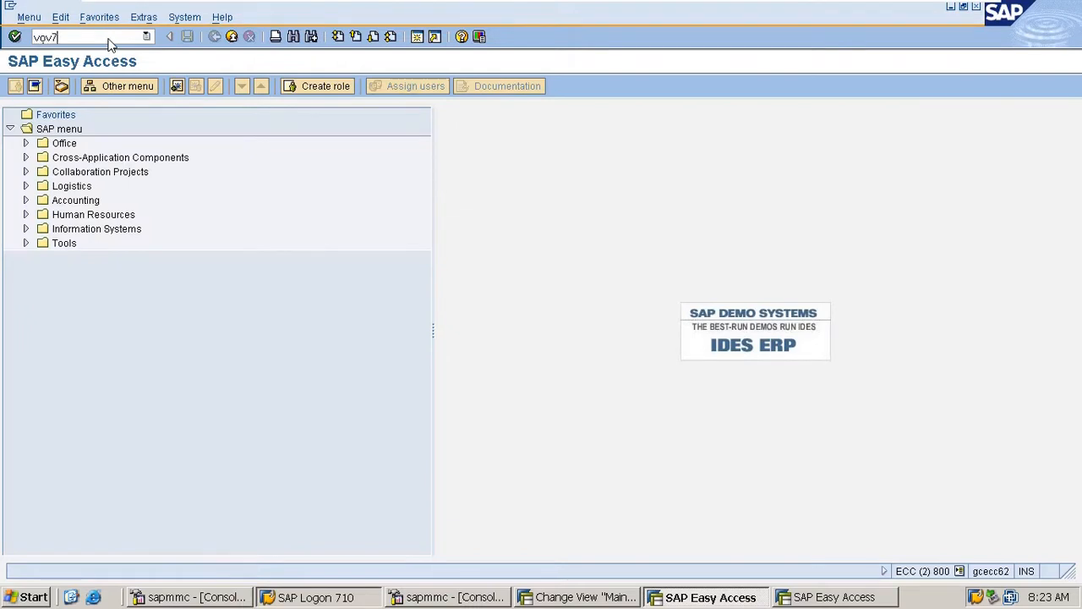
Try transaction VOV7 again in the sales order's session, declining the display-only access
text(vov7)
key(Return)
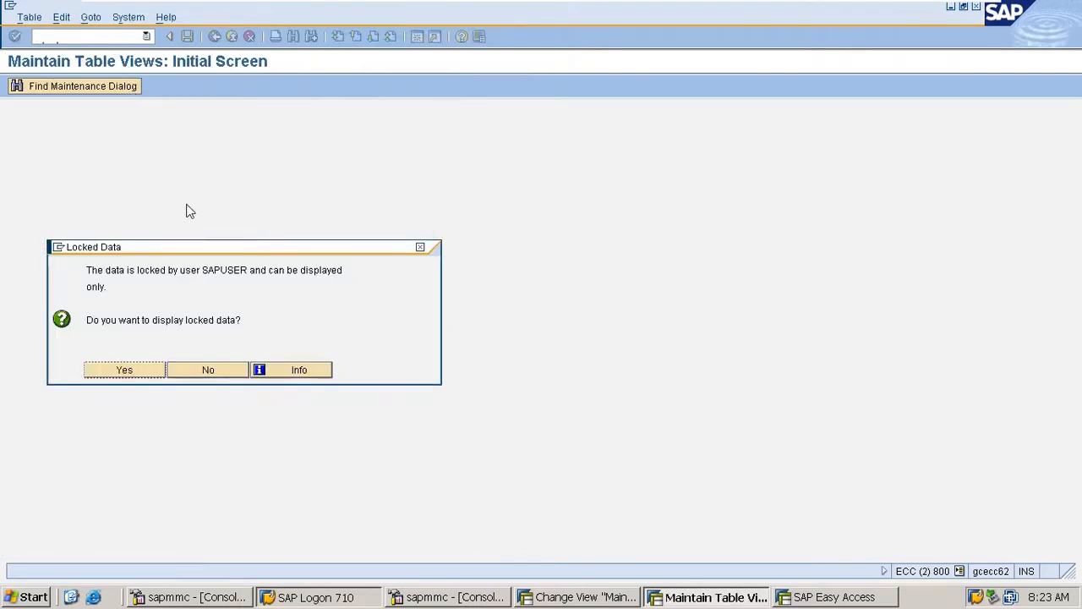
click(230, 370)
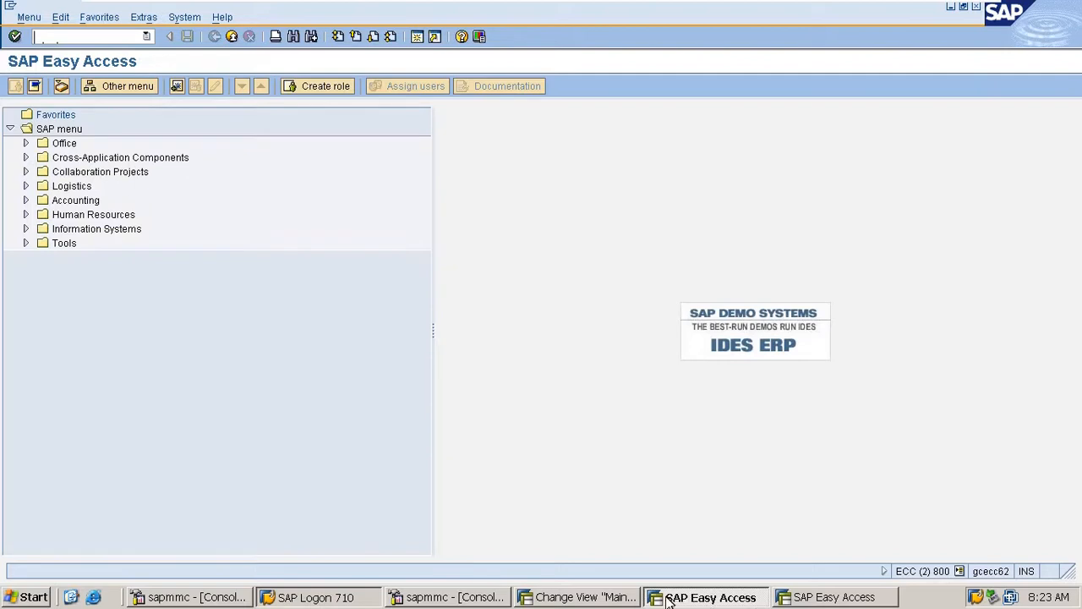
Close the session that holds the item categories table open for maintenance
click(631, 599)
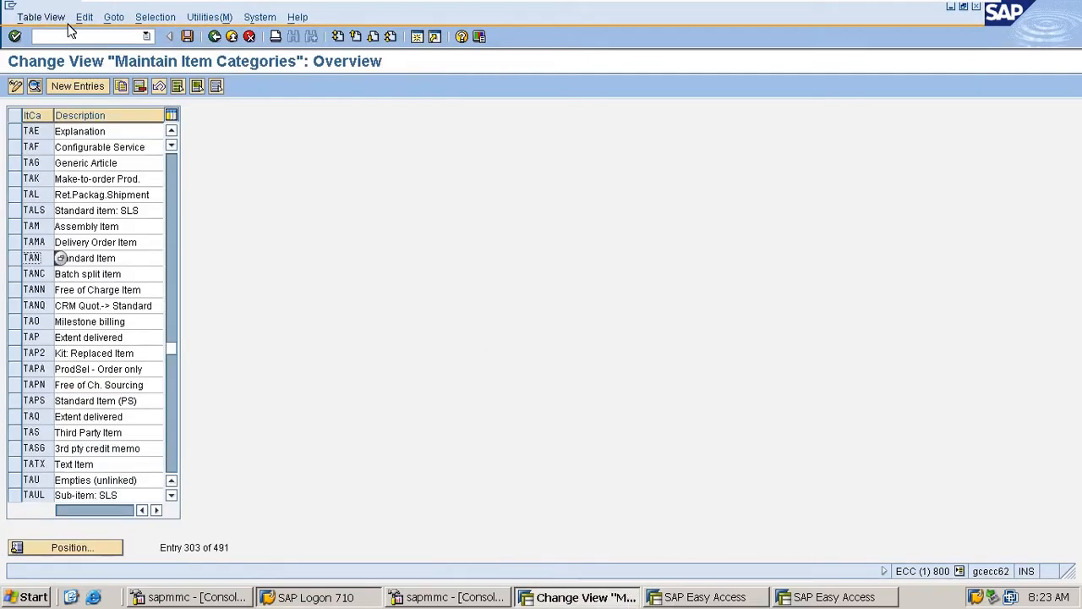
click(69, 36)
text(/n)
key(Return)
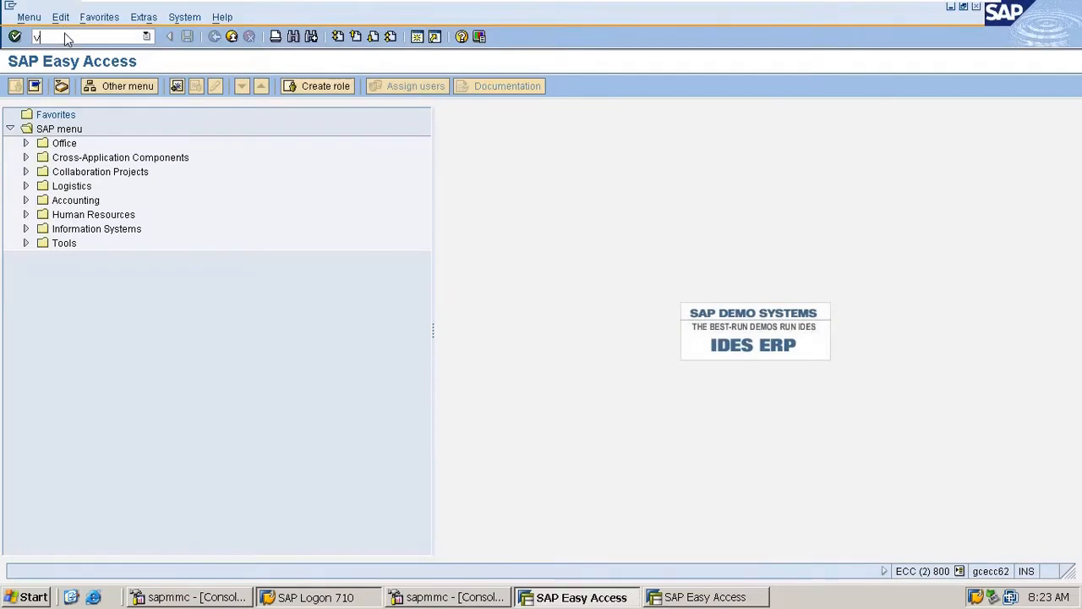
Open transaction VOV7, position on item category TAN and examine its detailed settings, returning to the overview
key(Return)
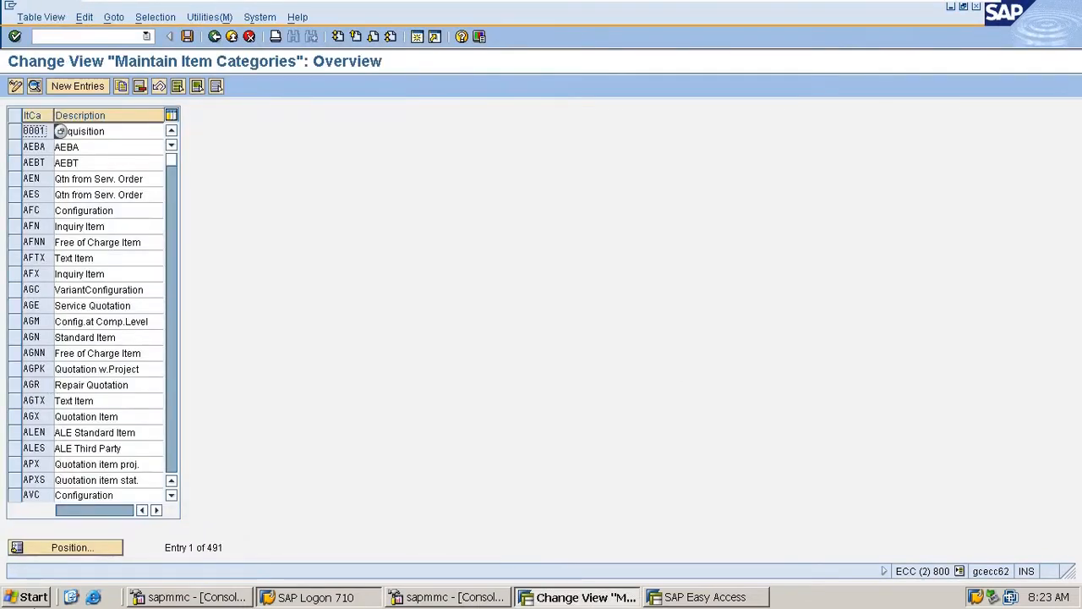
click(49, 547)
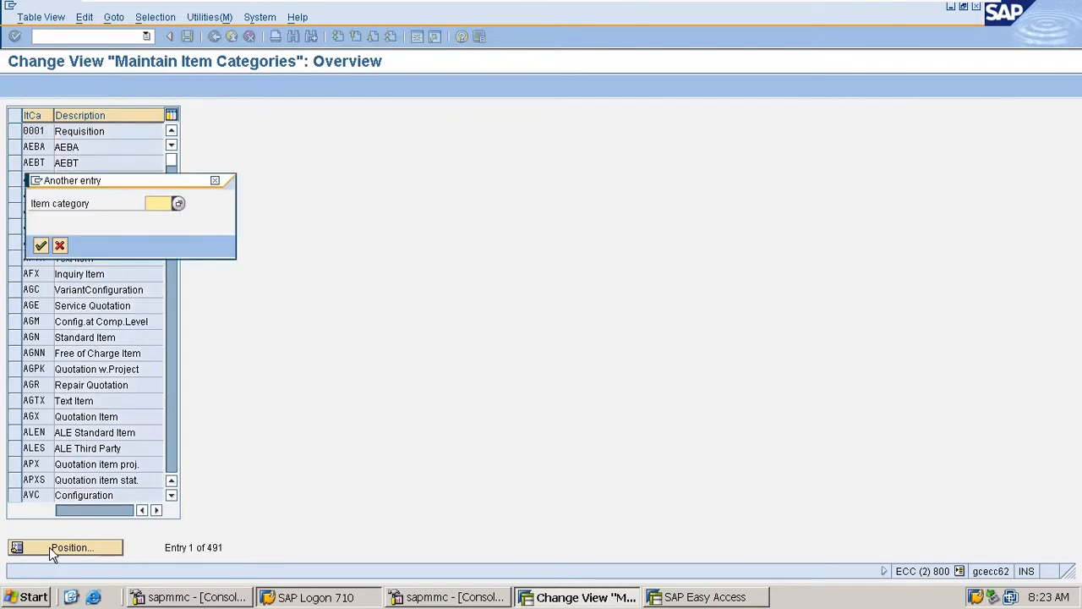
text(tan)
key(Return)
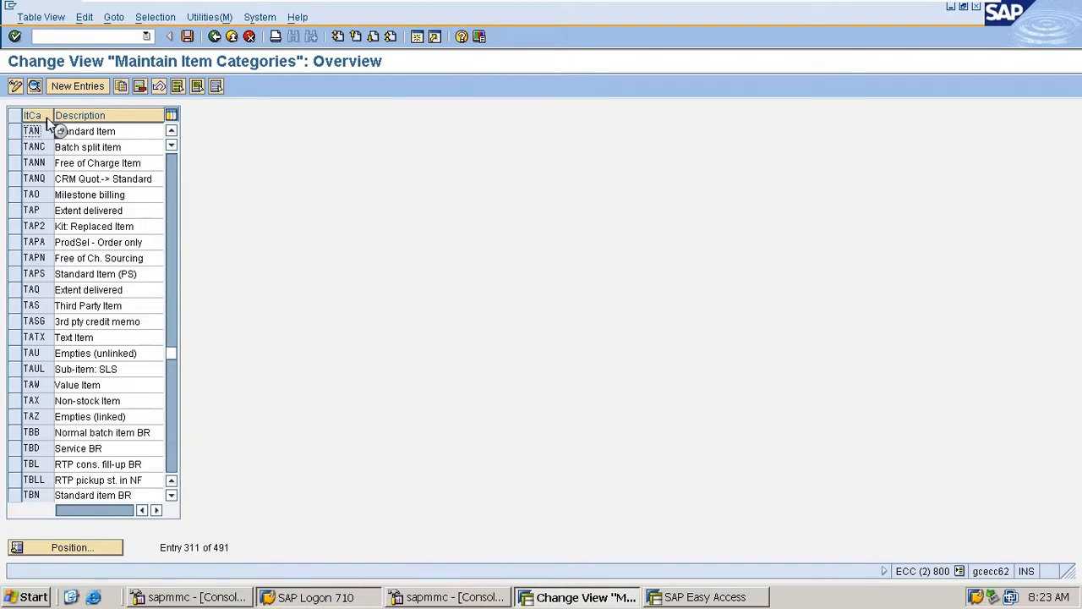
double_click(37, 131)
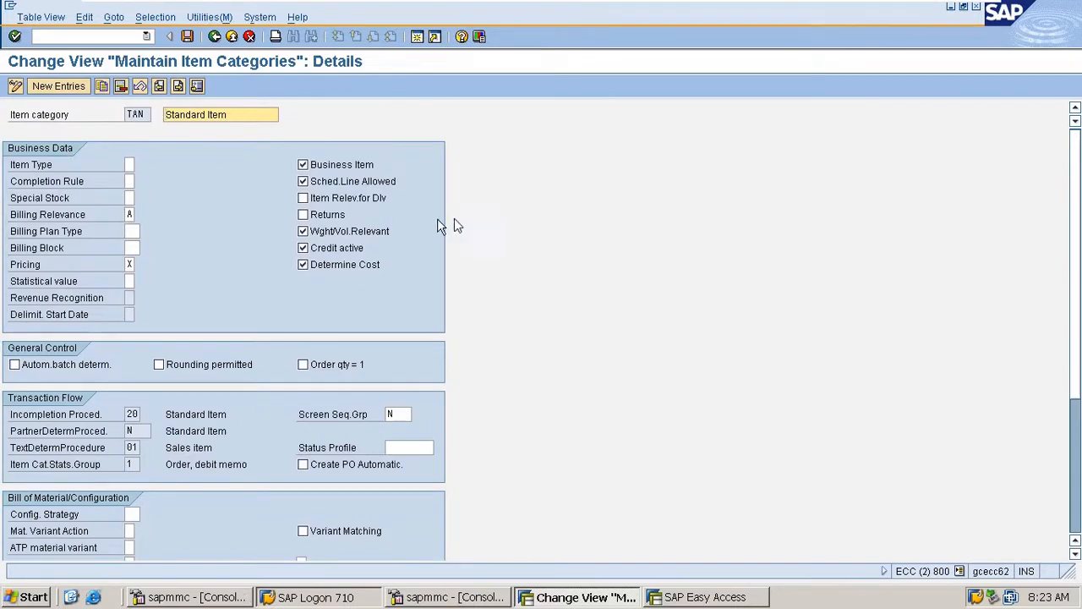
click(215, 36)
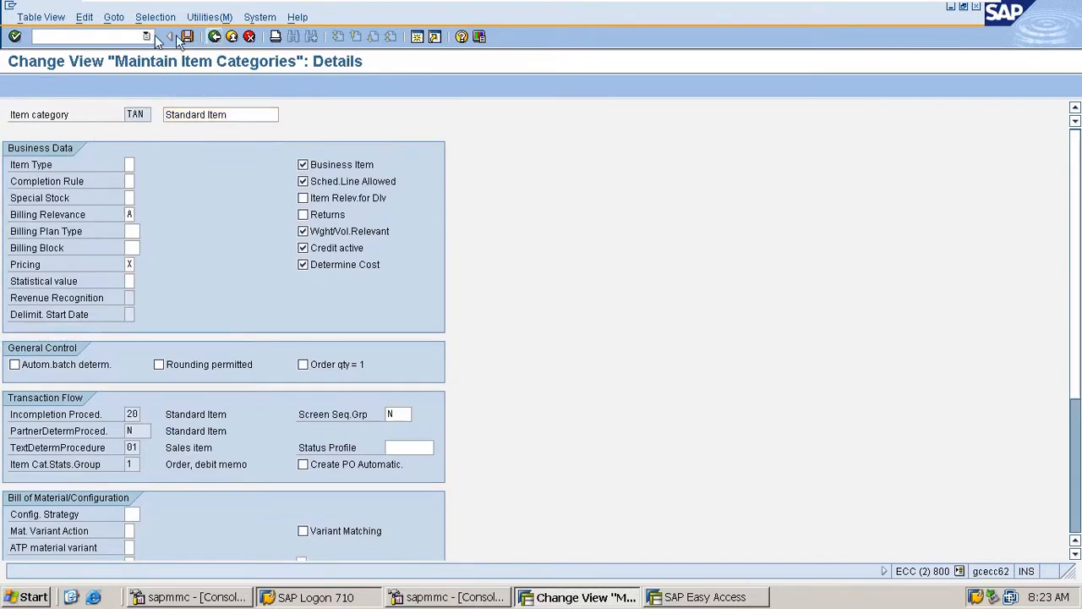
Leave the item categories and open the saved standard order for changing in transaction VA02
click(99, 42)
text(/n)
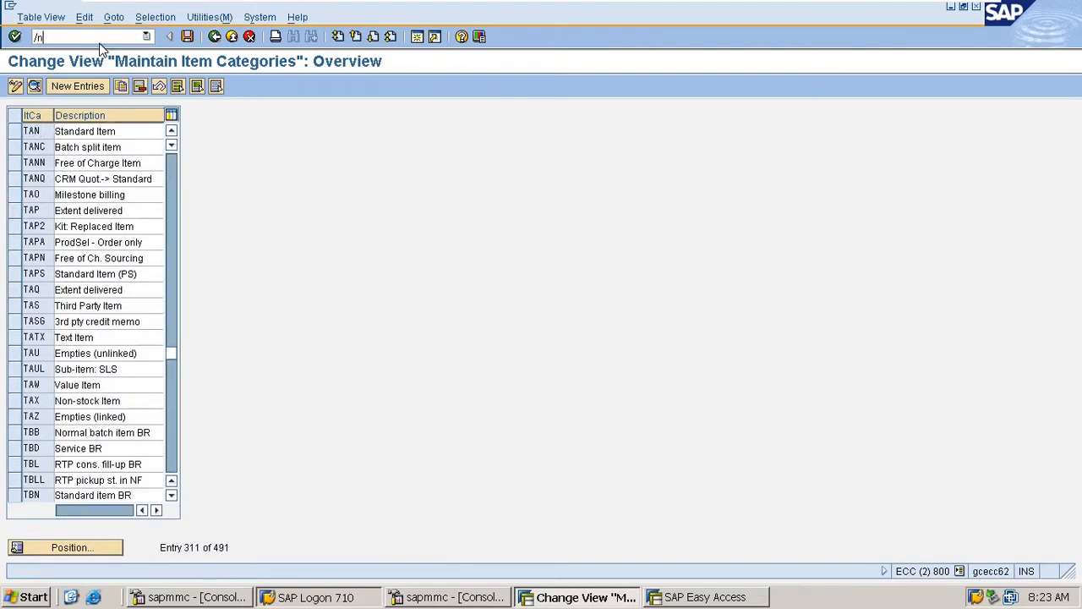
key(Return)
text(va02)
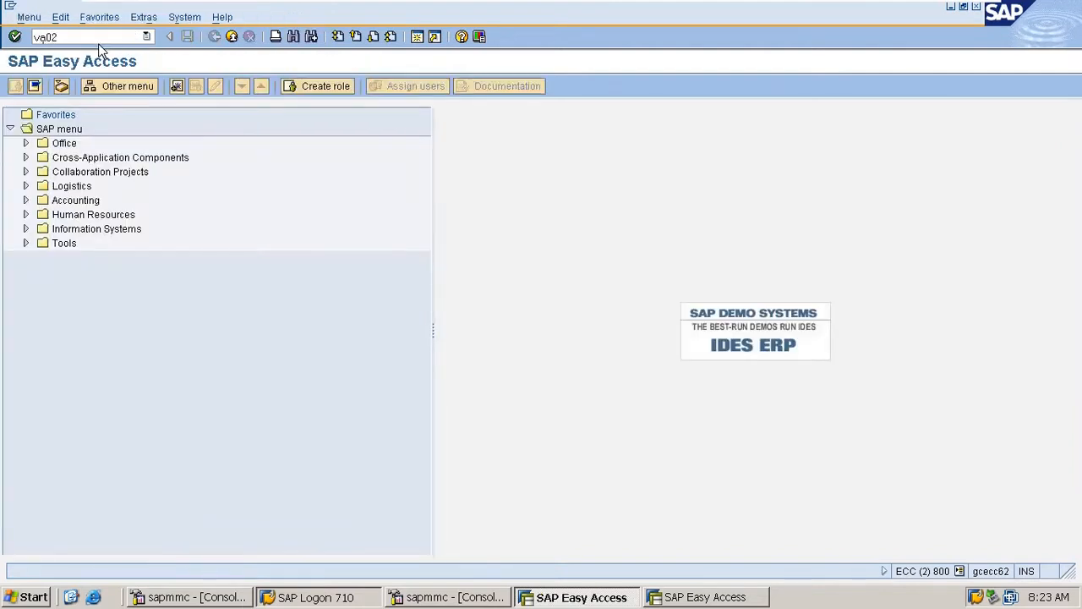
key(Return)
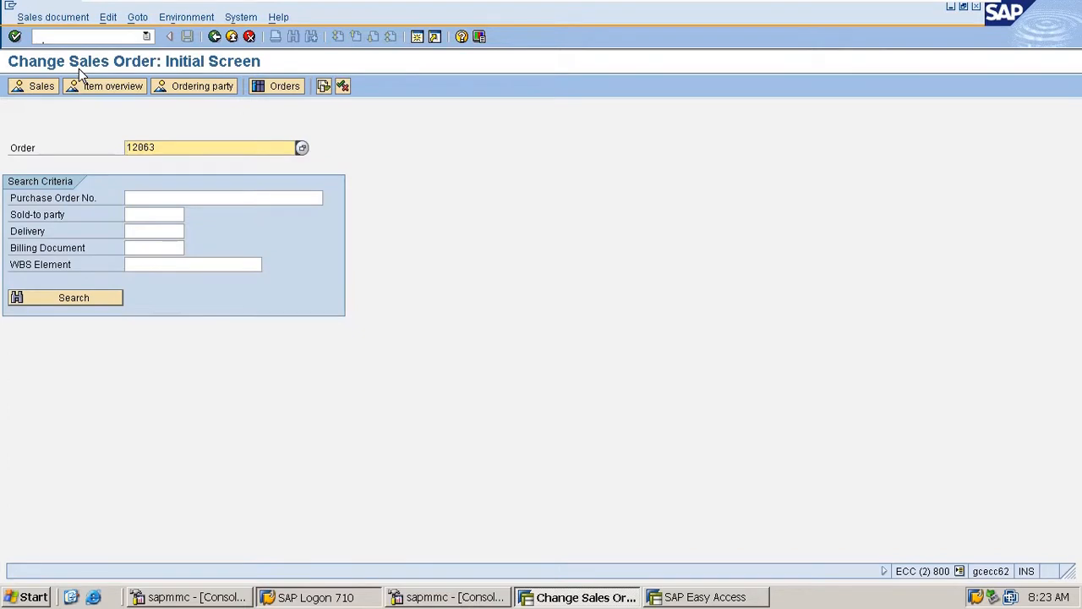
key(Return)
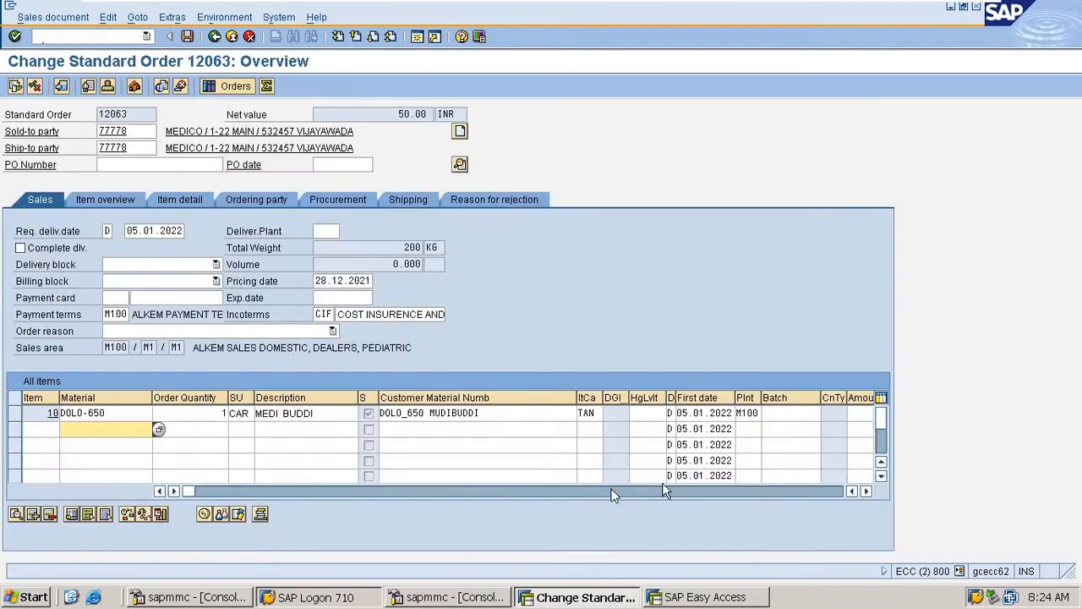
Examine the DOLO-650 item's category and item data, followed by the confirmed quantity in its schedule lines
double_click(596, 411)
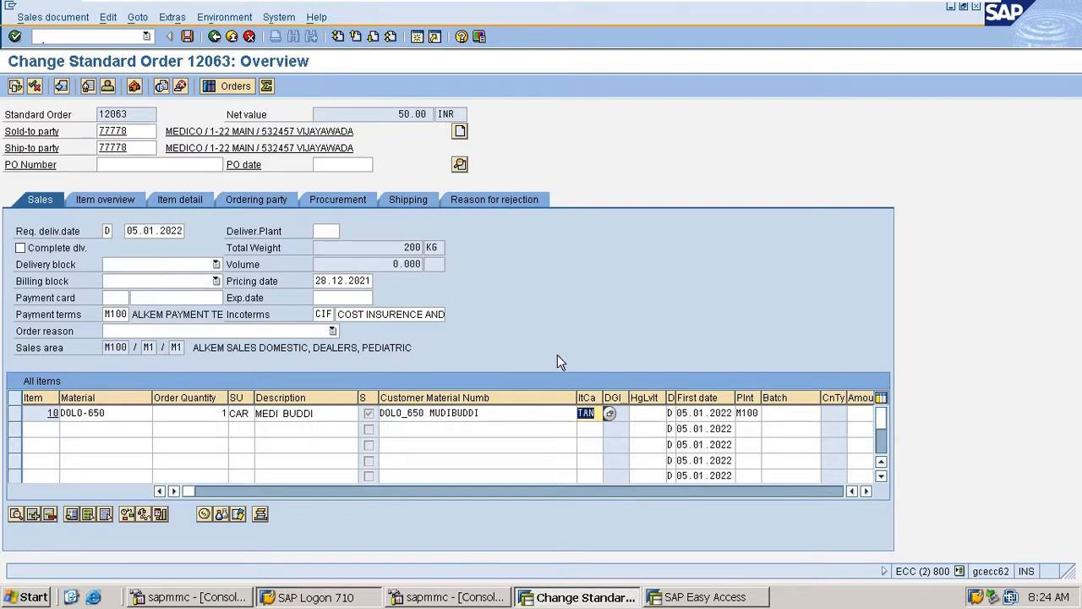
double_click(103, 418)
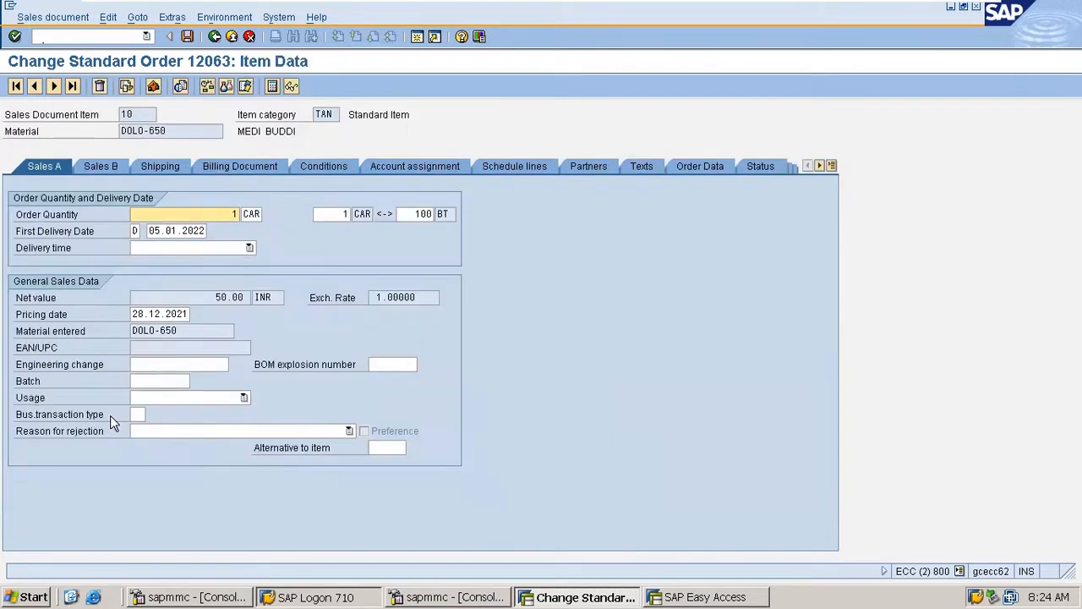
click(508, 165)
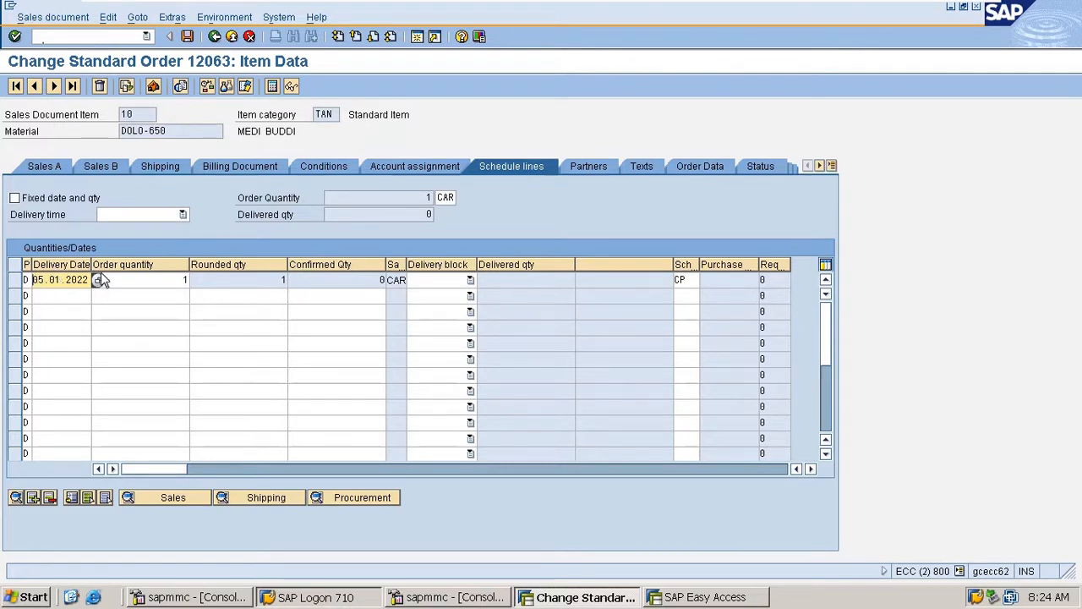
click(340, 282)
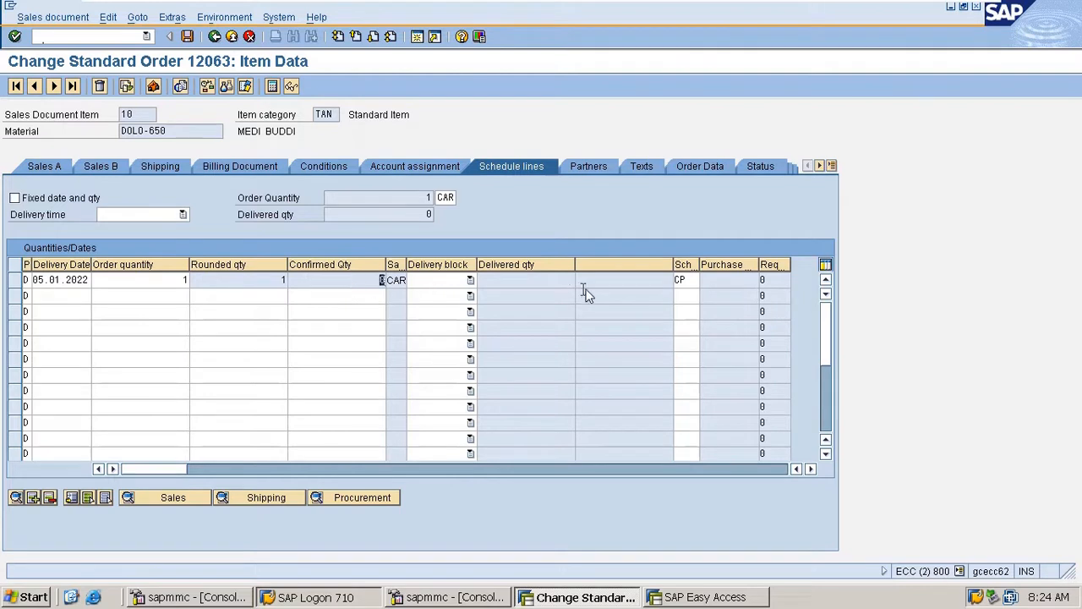
Leave the order's schedule lines and open the general table display with transaction SE16N
click(160, 280)
click(188, 37)
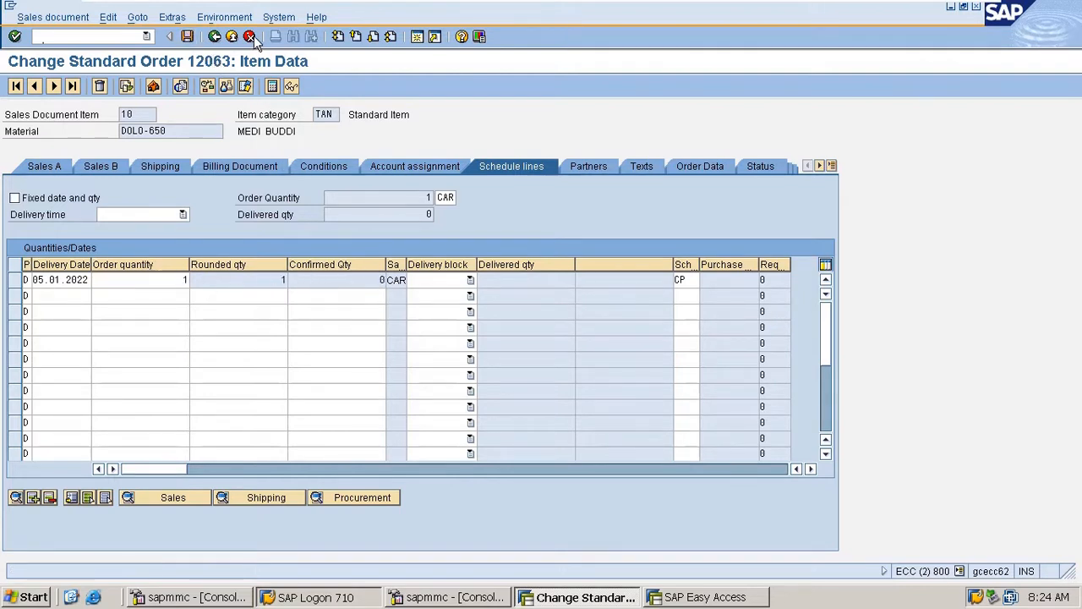
click(215, 37)
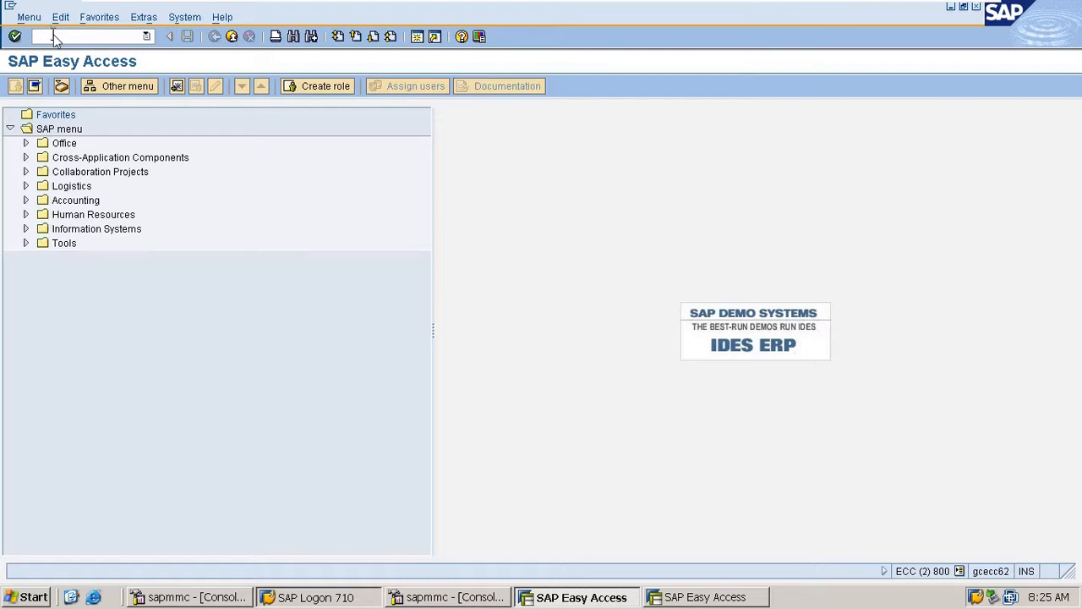
text(se16n)
key(Return)
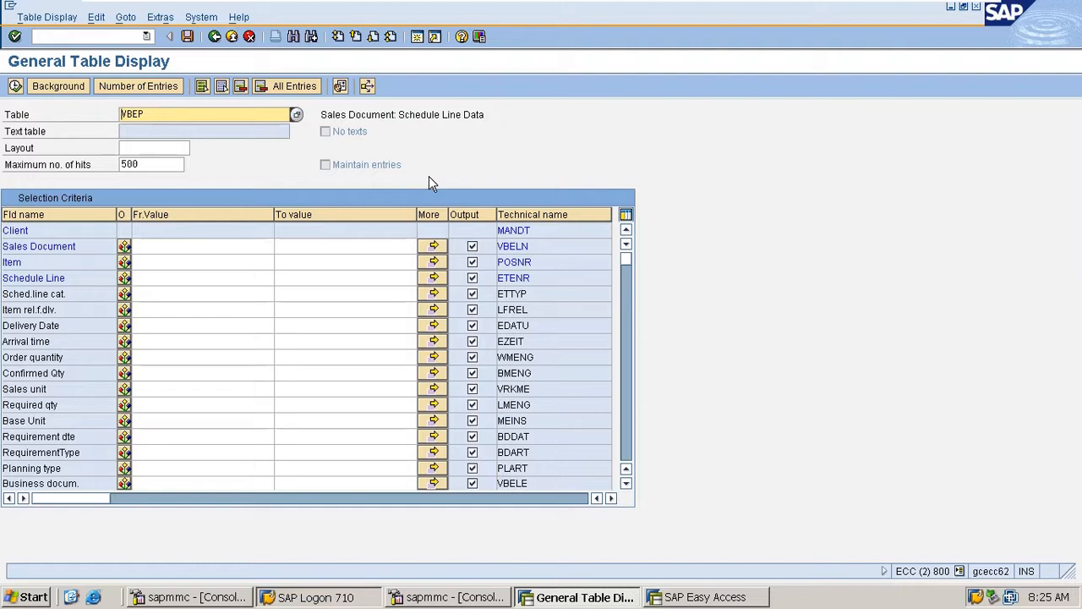
Restart the general table display through transaction SE16N
drag(175, 116, 4, 118)
click(65, 37)
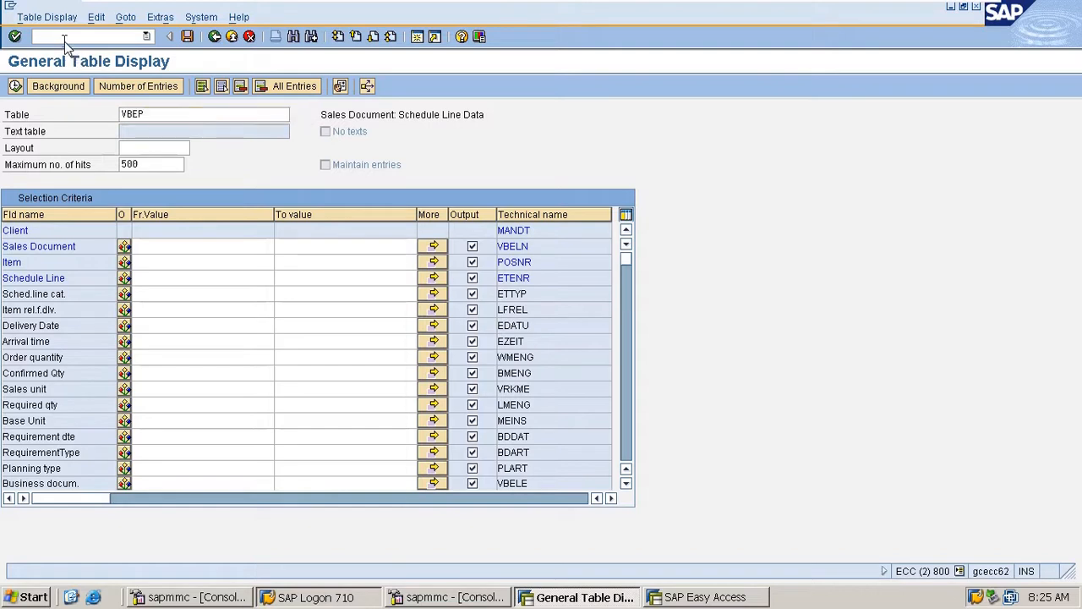
text(/nse16)
key(Return)
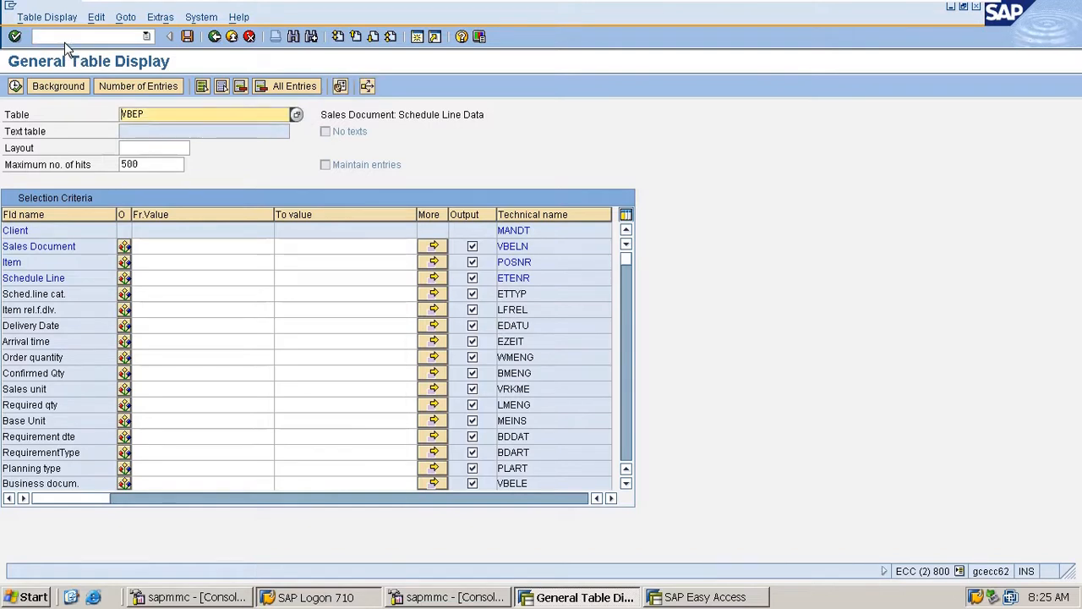
Load the sales document header table VBAK into the table display
double_click(195, 118)
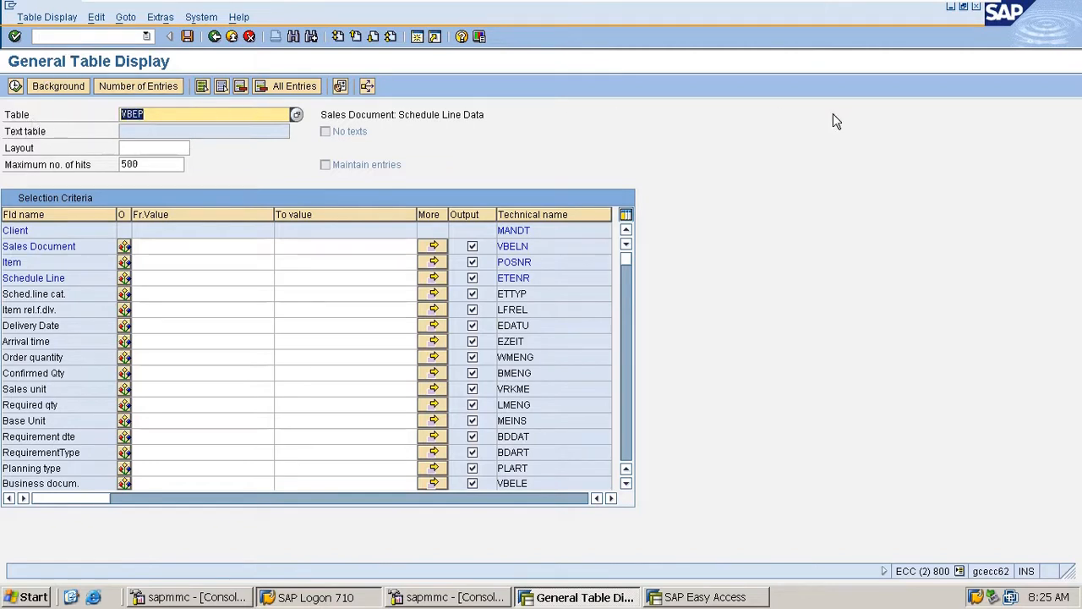
text(VBA)
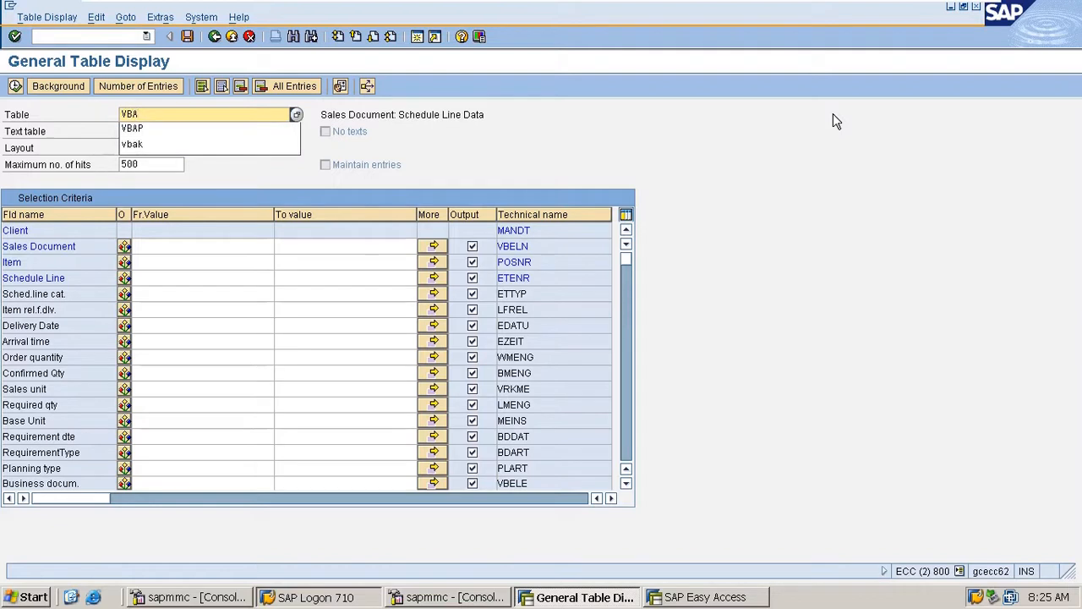
text(K)
key(Return)
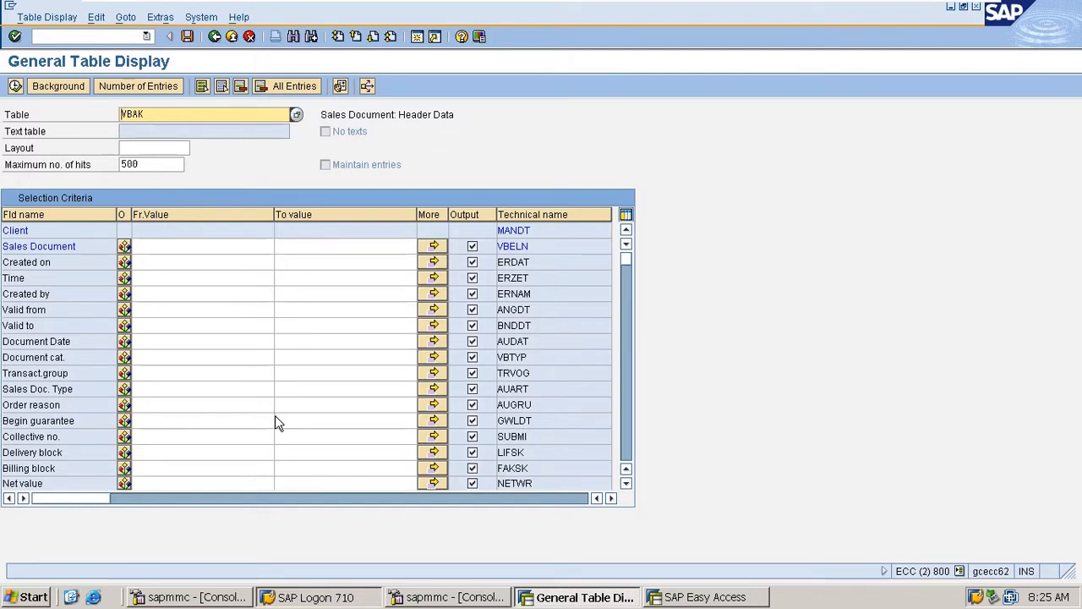
Try to find m100 among the field names of table VBAK
key(ctrl+f)
text(m100)
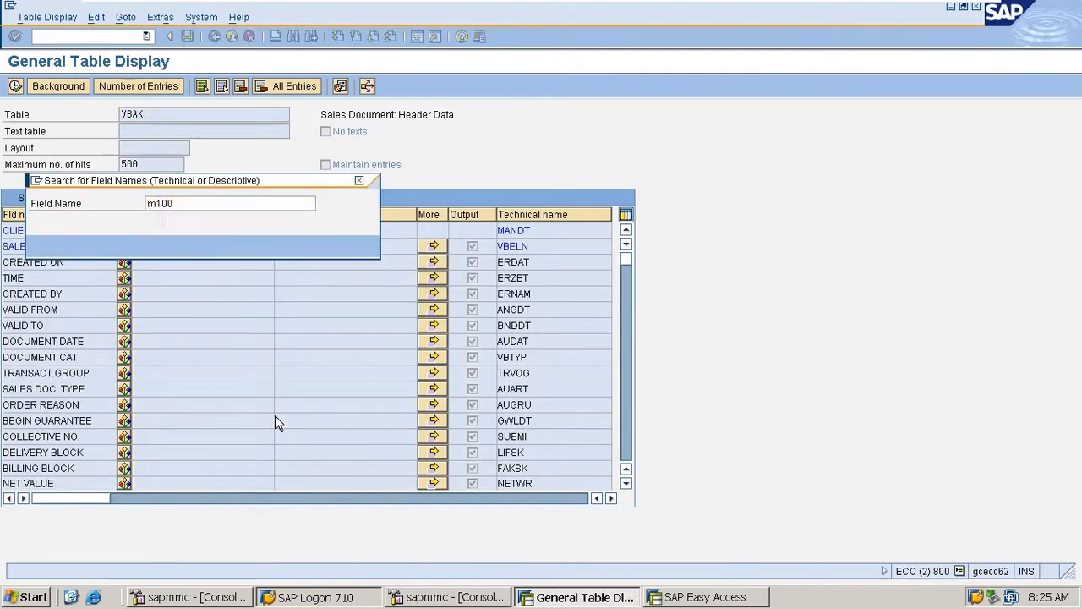
key(Return)
Find the VKORG field, restrict the sales organization to M100 and list the matching VBAK entries
key(ctrl+f)
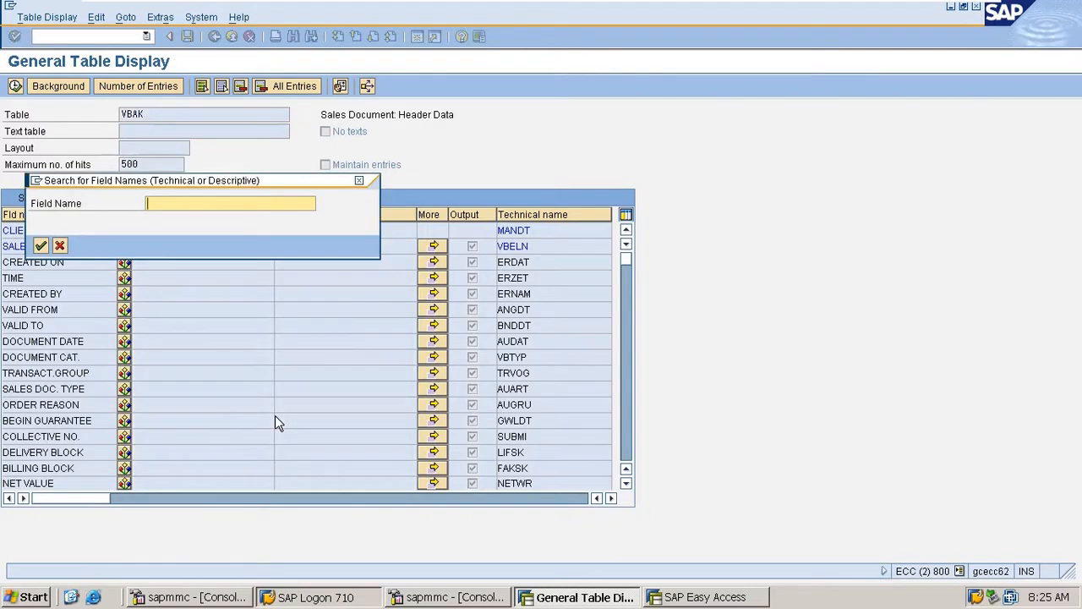
text(vkorg)
key(Return)
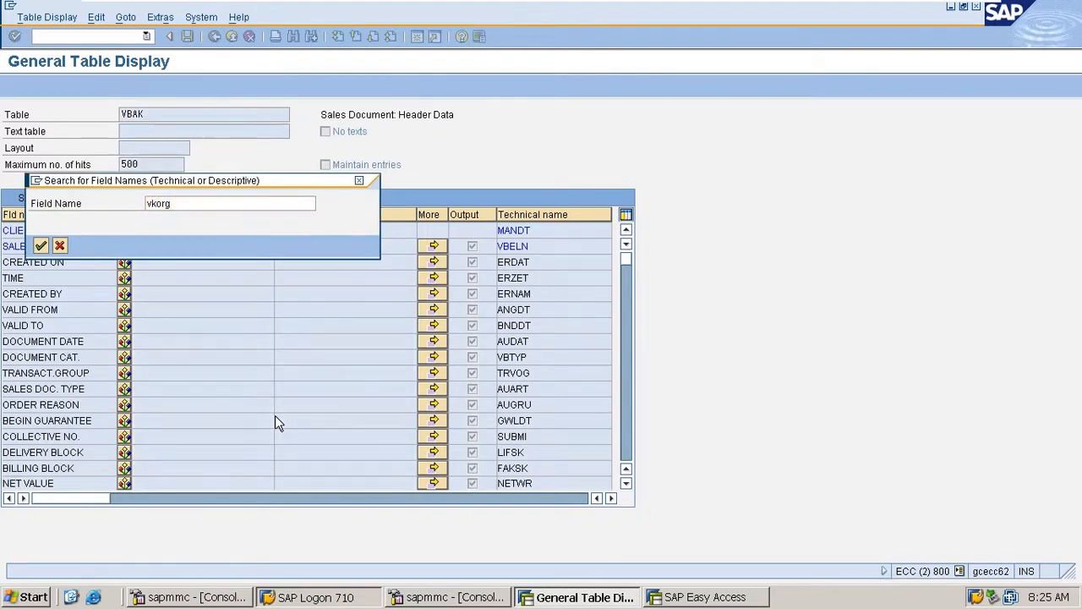
click(167, 234)
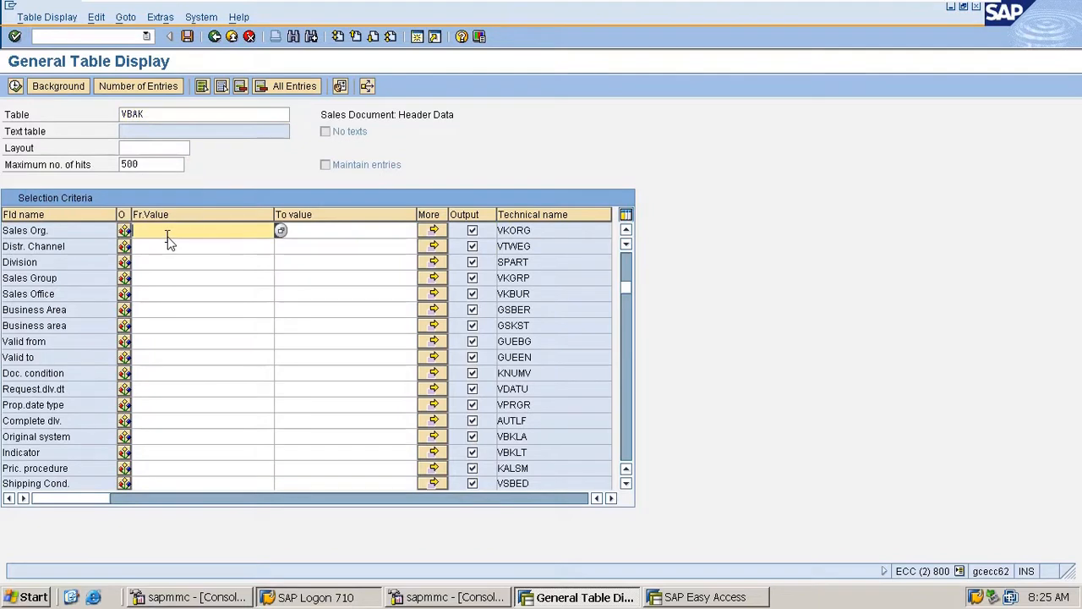
text(M100)
key(Return)
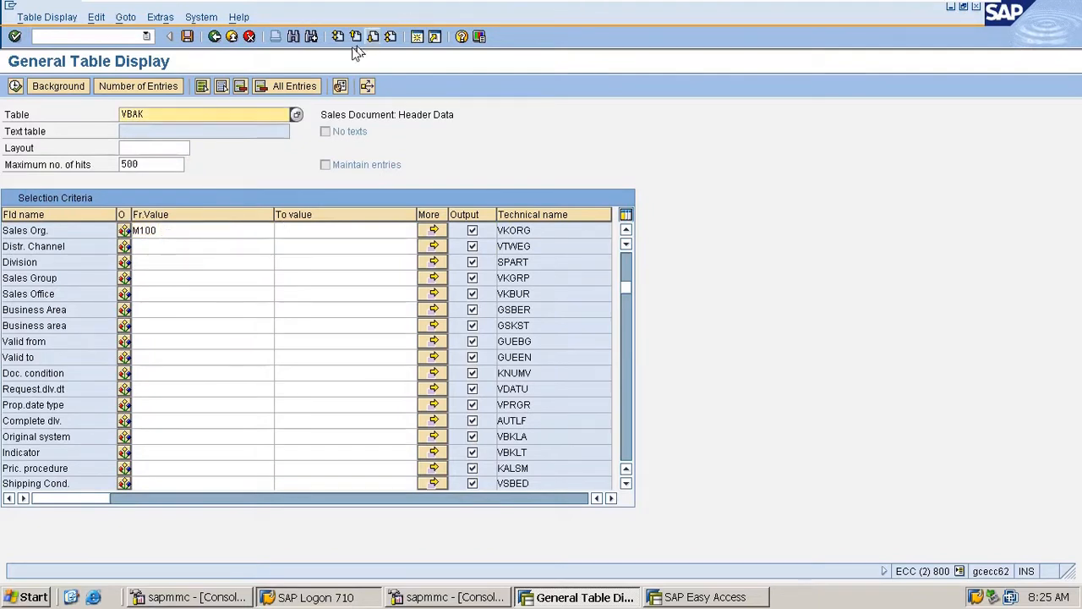
click(16, 87)
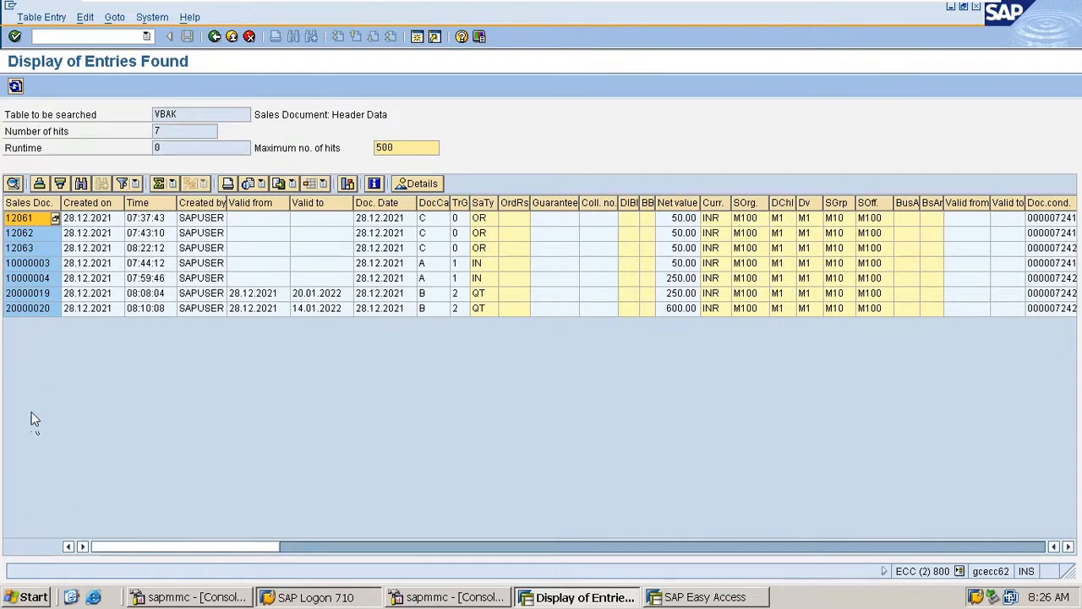
Examine the header data of the listed sales documents across all columns, returning to the selection criteria
click(23, 224)
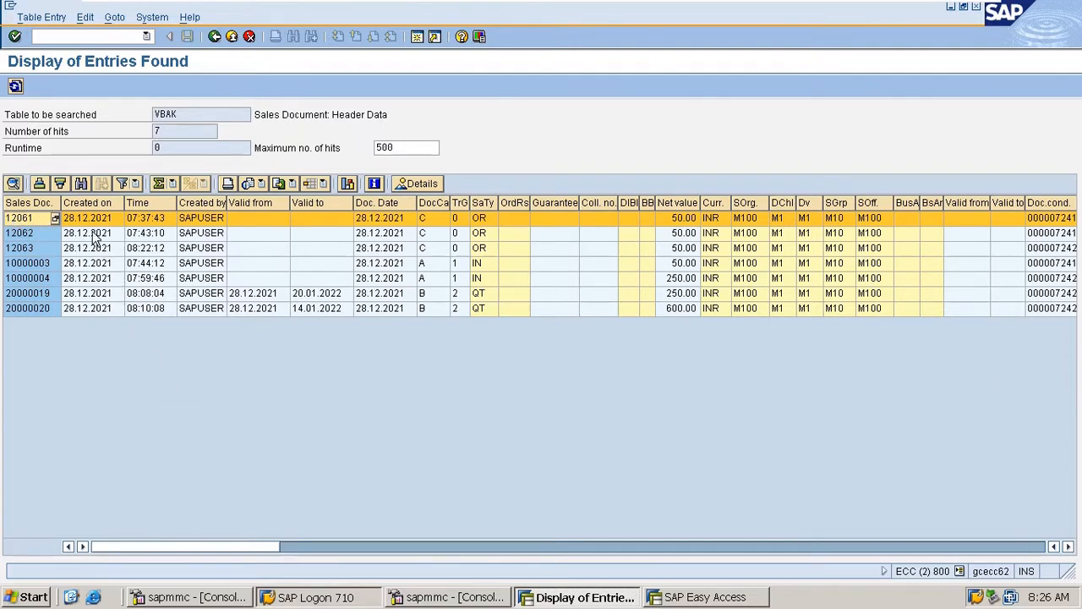
click(281, 417)
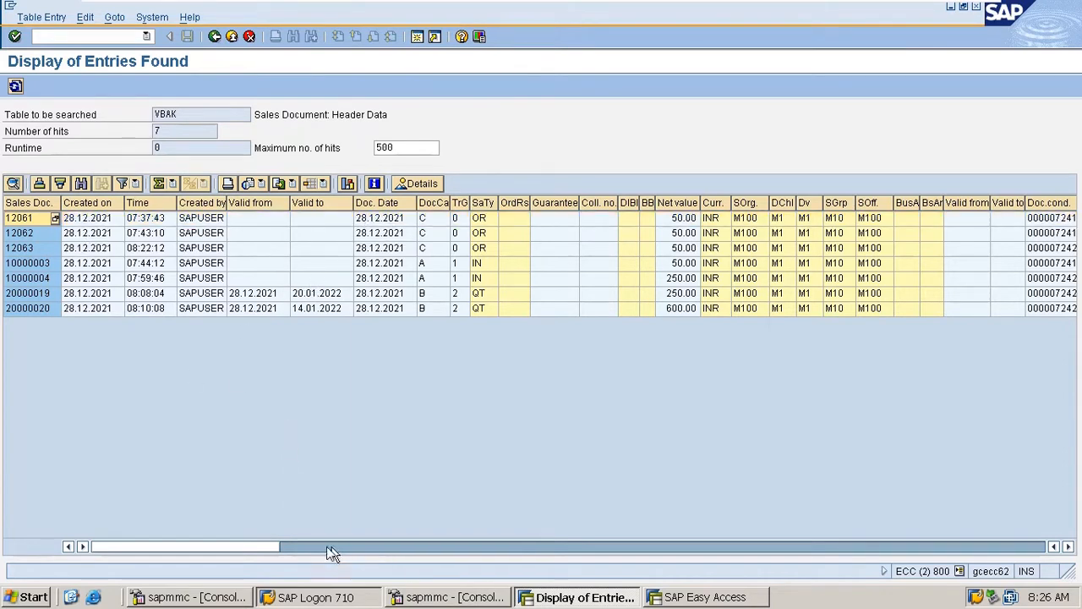
drag(270, 548, 316, 545)
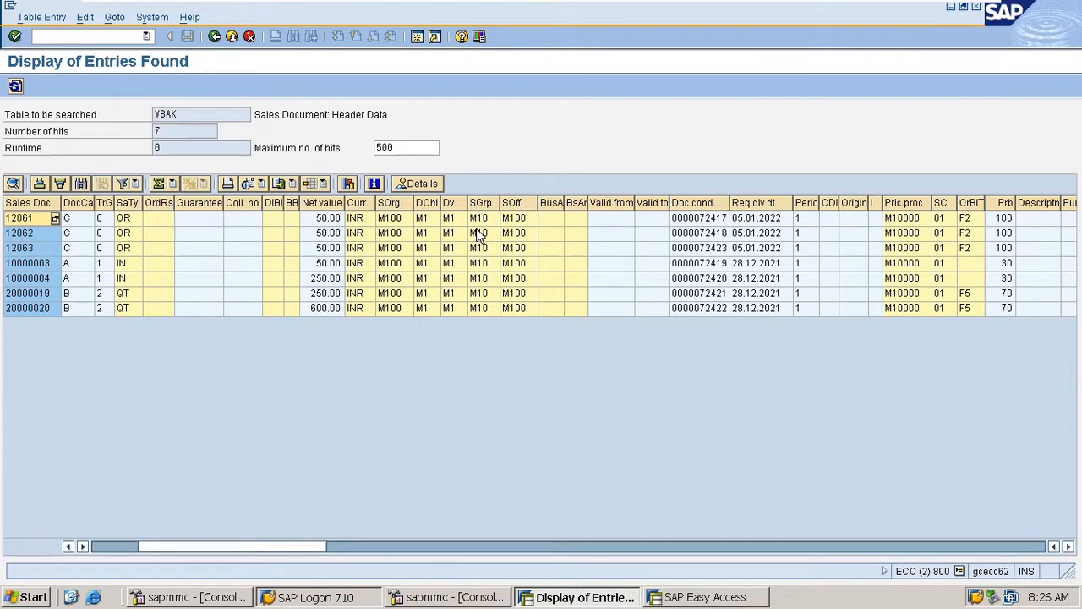
drag(234, 537, 402, 534)
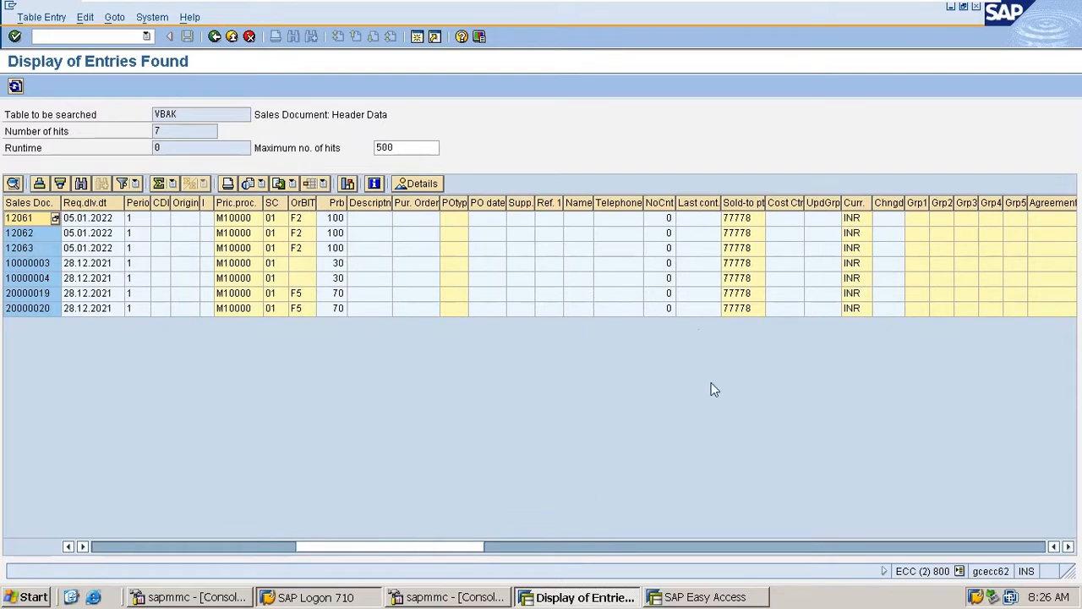
click(631, 550)
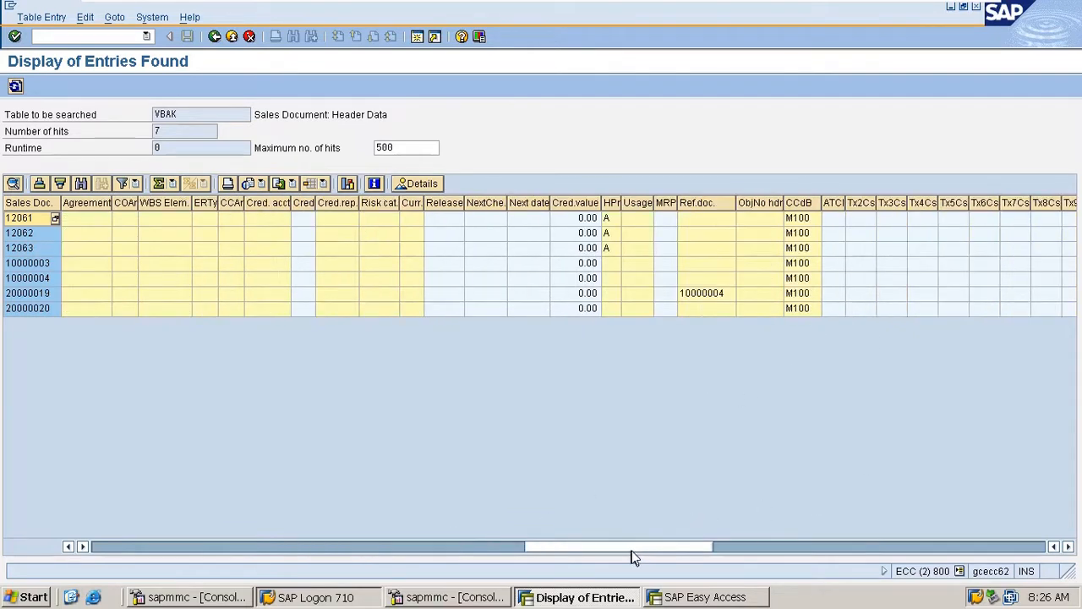
drag(696, 546, 800, 549)
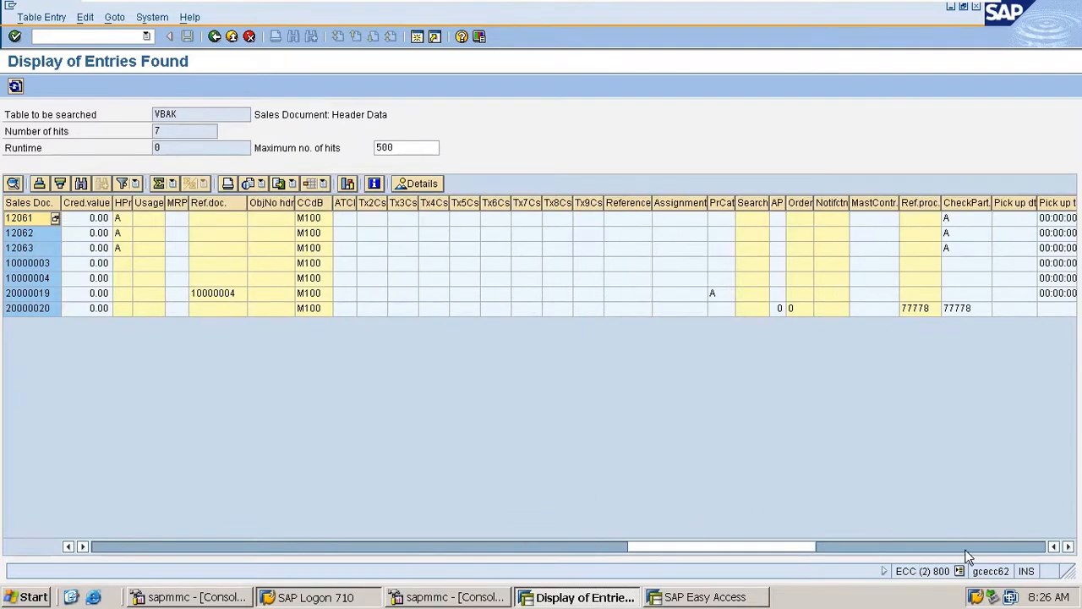
click(965, 551)
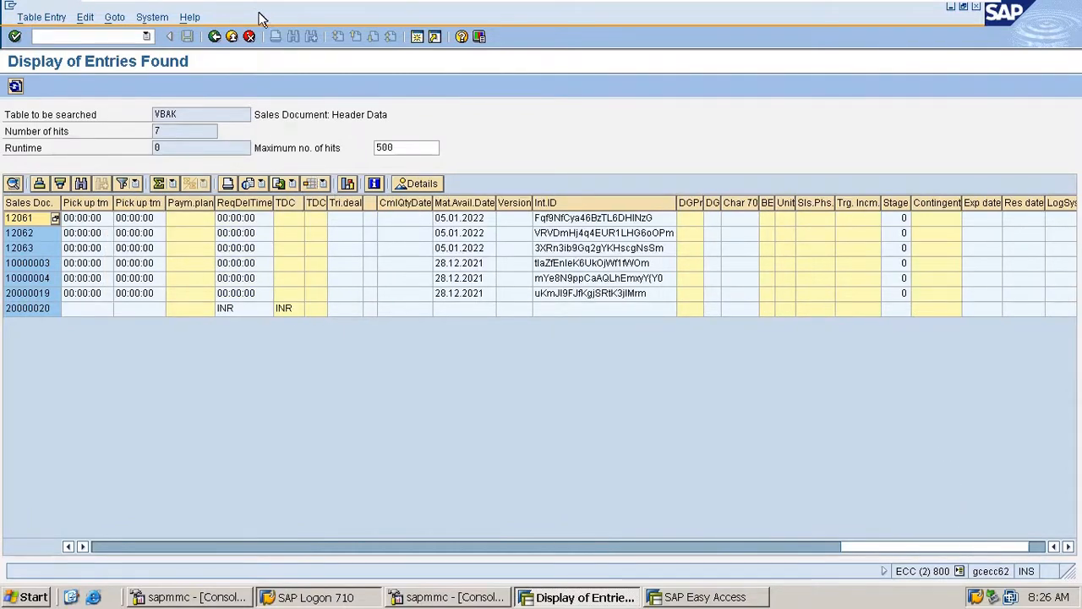
click(223, 38)
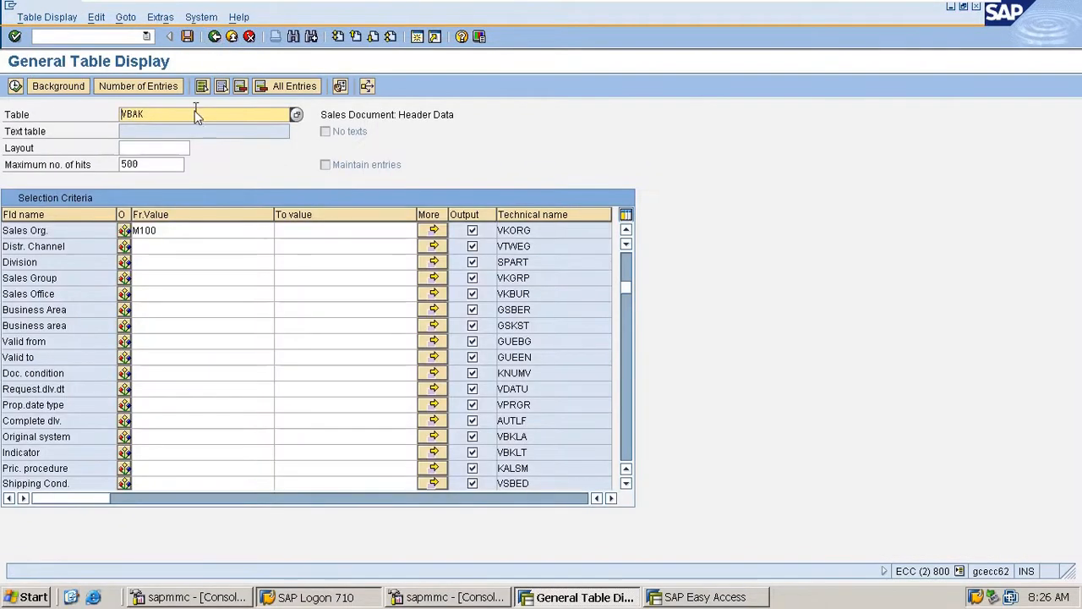
Switch the table display to the sales document item table VBAP
text(vb)
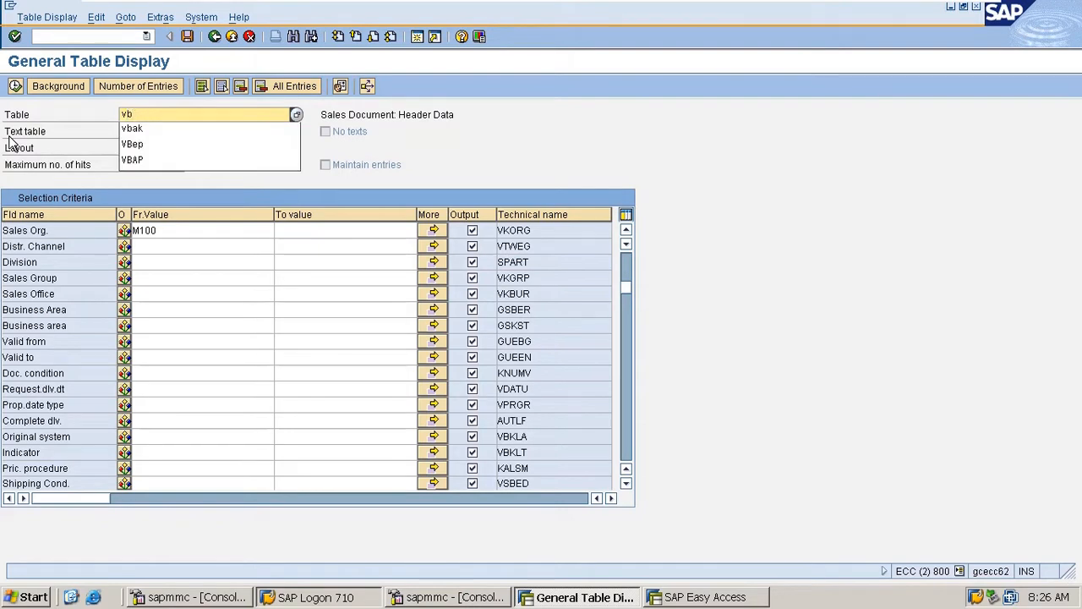
text(ap)
key(Return)
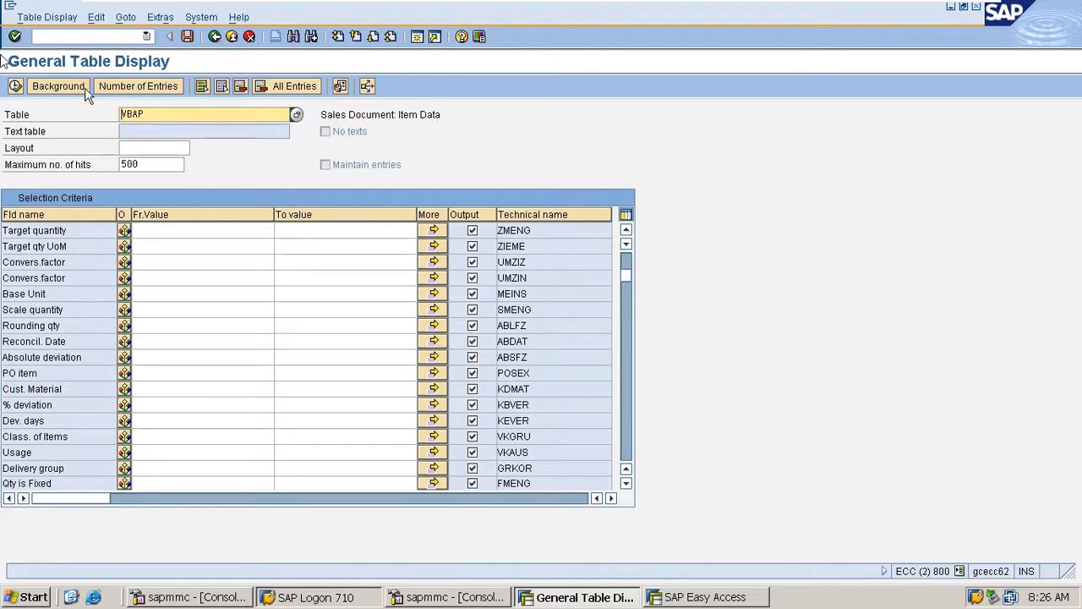
click(14, 84)
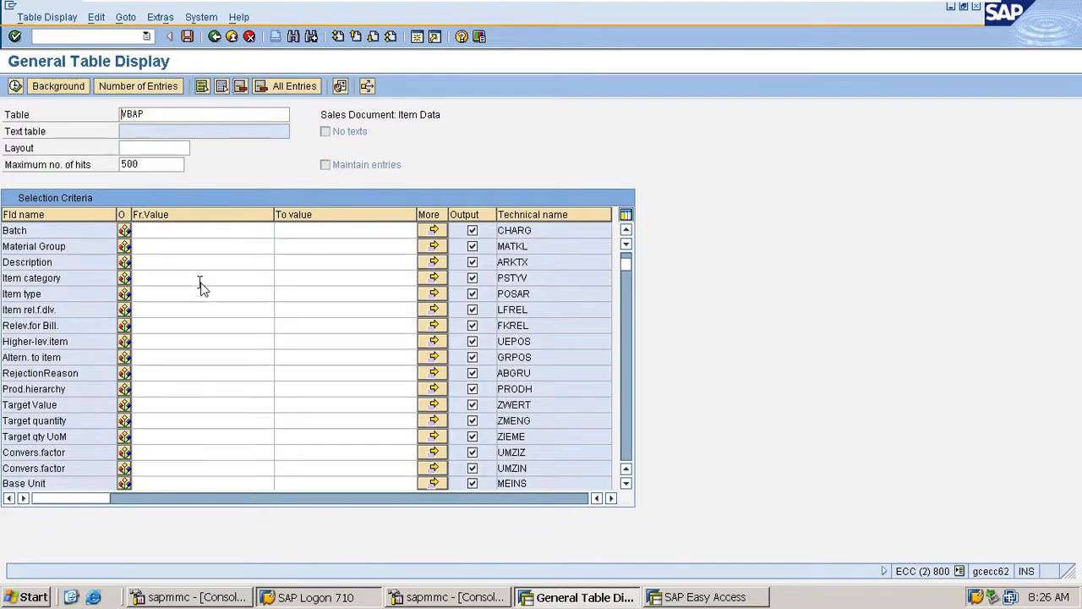
click(187, 250)
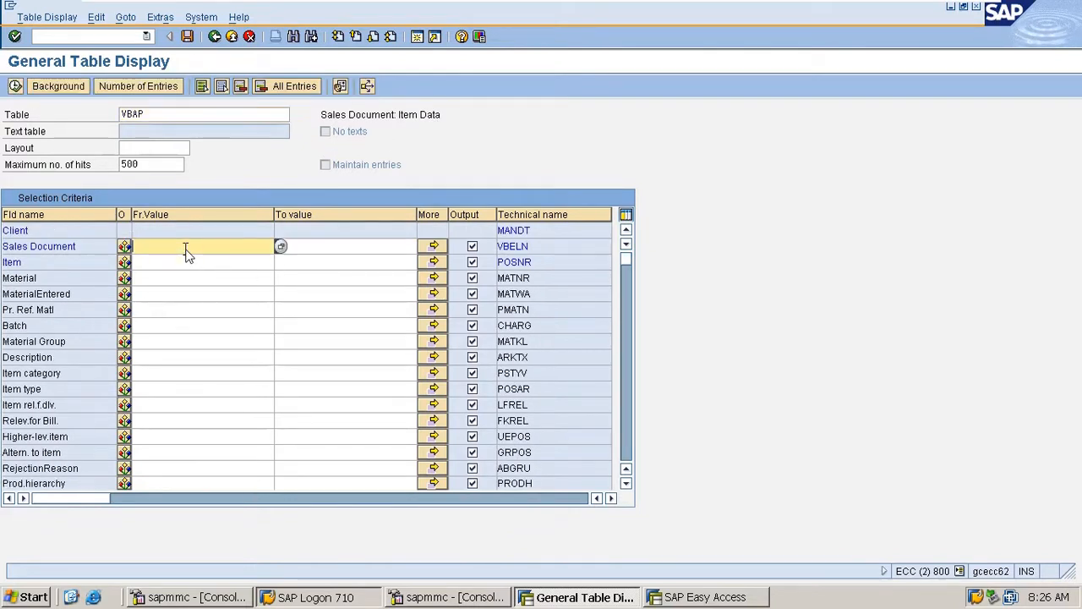
key(Down)
key(Down)
key(Return)
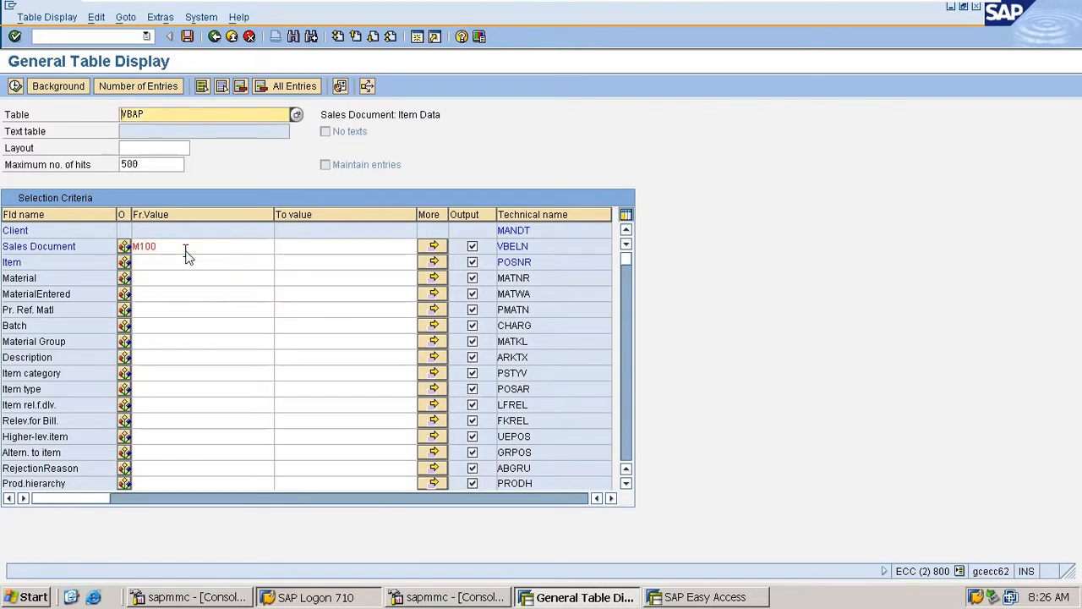
click(188, 252)
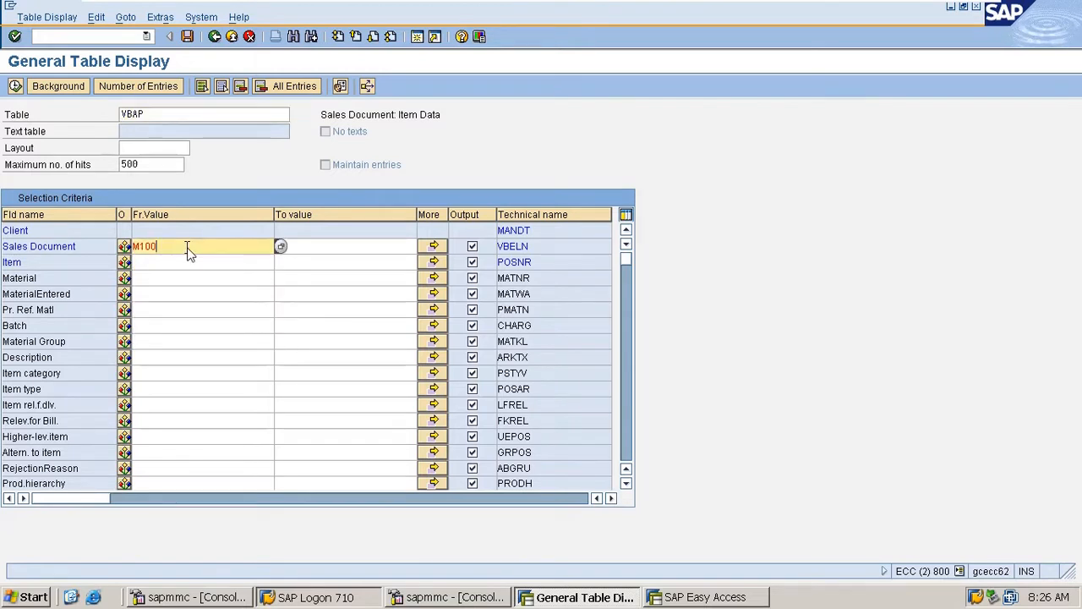
key(BackSpace)
key(BackSpace)
key(BackSpace)
key(BackSpace)
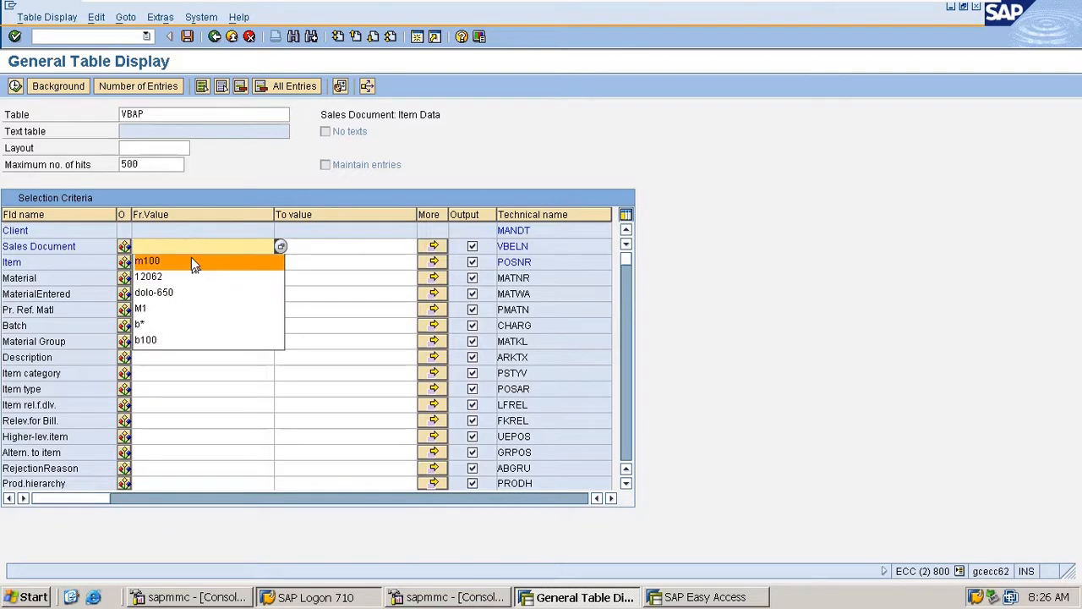
List the VBAP entries for a previously used sales document number and examine the item data, returning to the selection criteria
click(190, 278)
click(19, 88)
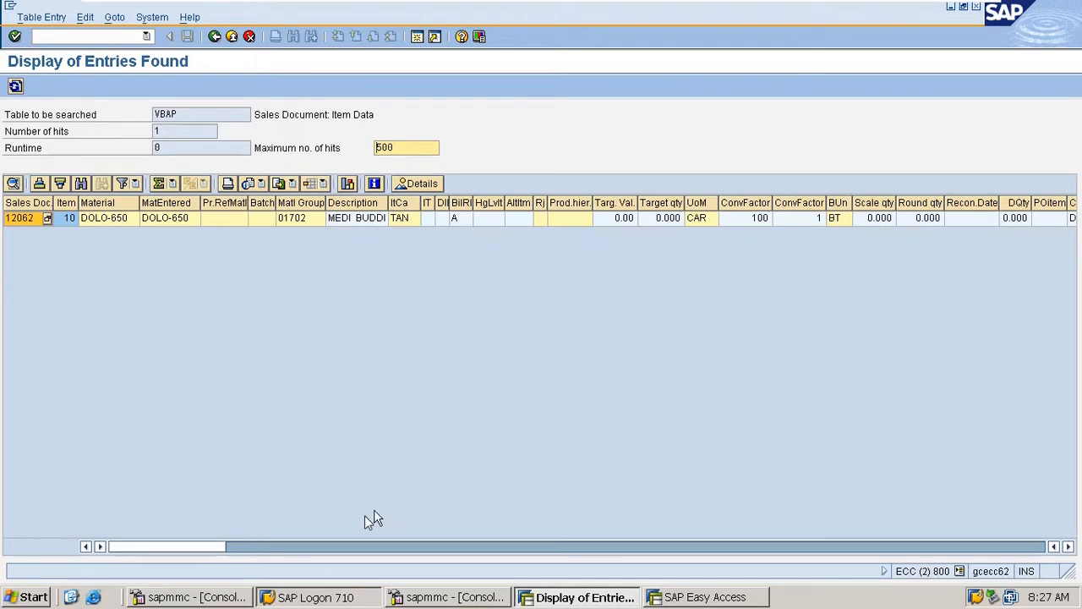
click(324, 548)
click(344, 548)
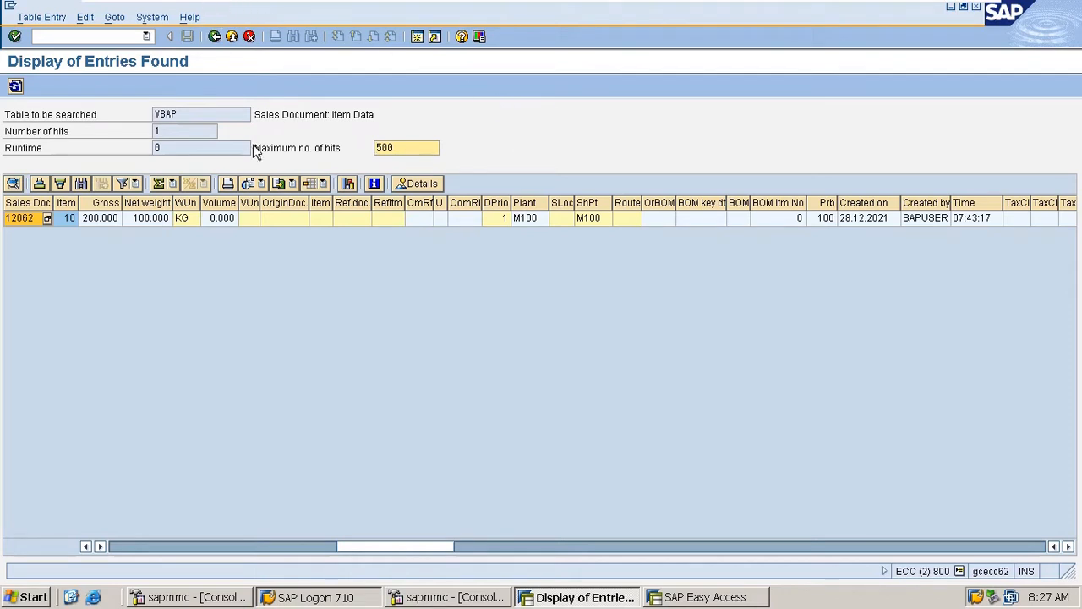
click(218, 37)
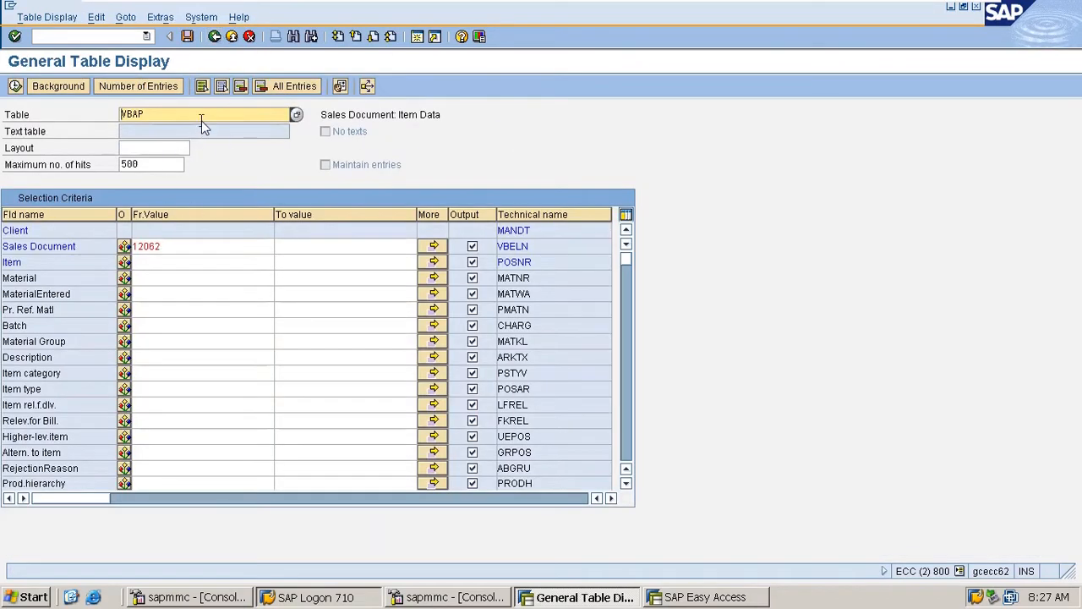
Switch the table display to the schedule line table VBEP
click(201, 119)
key(BackSpace)
key(BackSpace)
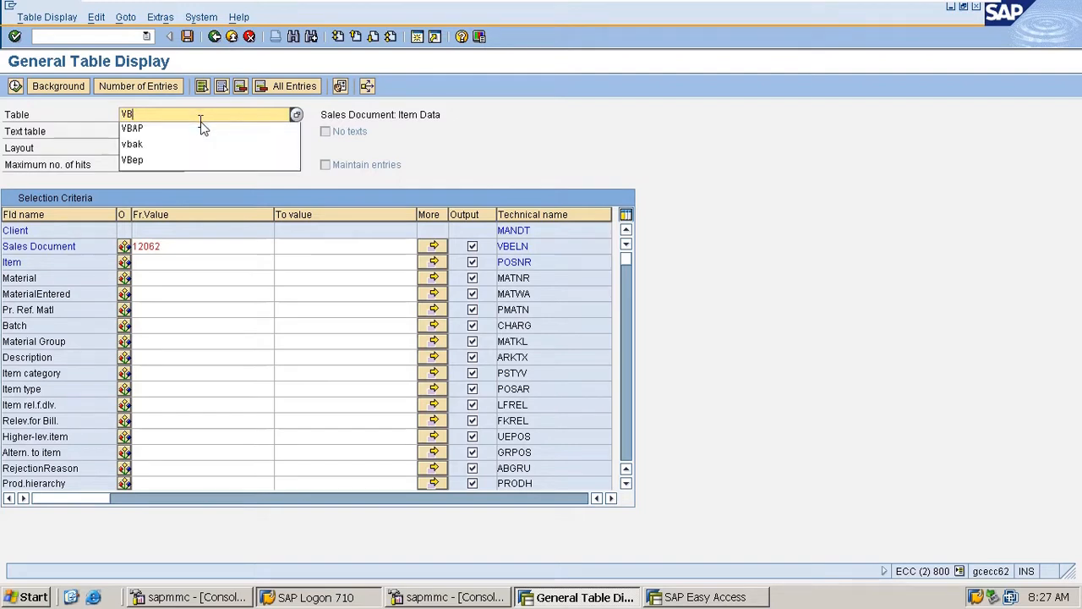
text(EP)
key(Return)
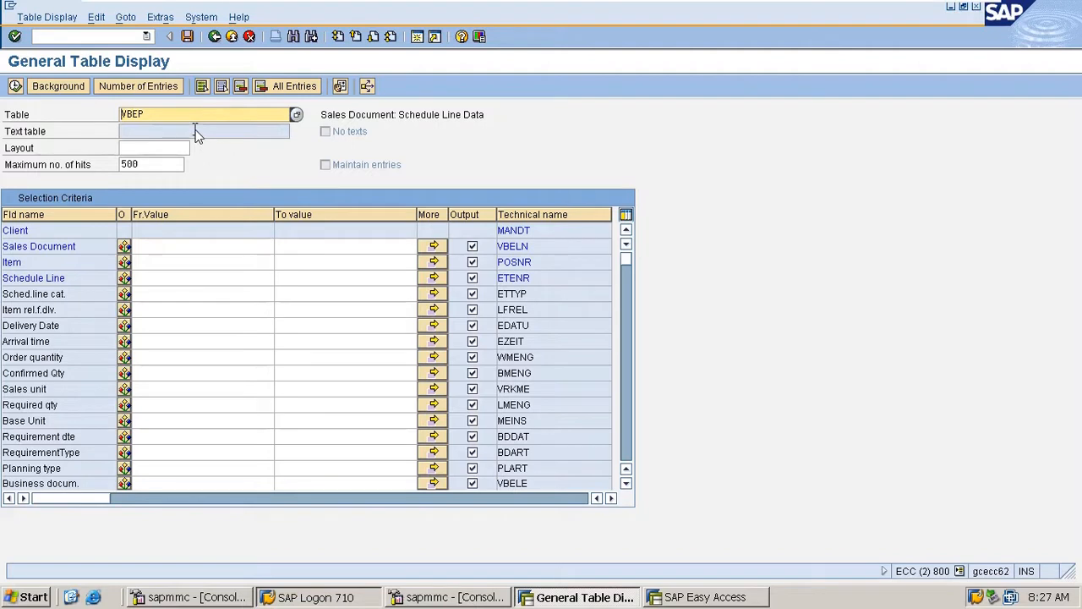
List the VBEP schedule line entries for the previously used sales document number
click(214, 246)
key(Down)
key(Return)
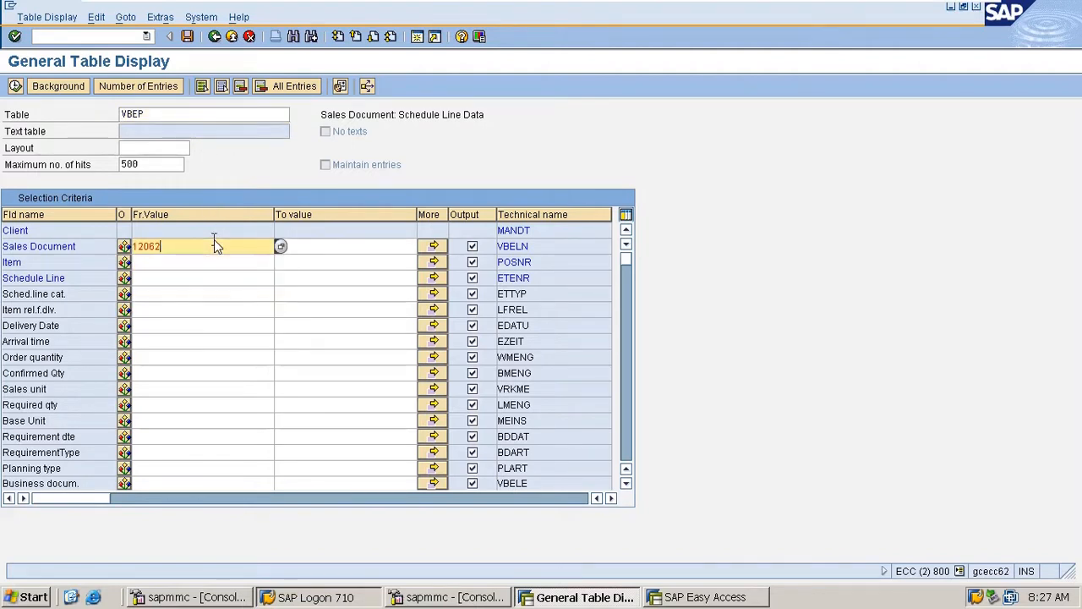
key(Return)
click(15, 87)
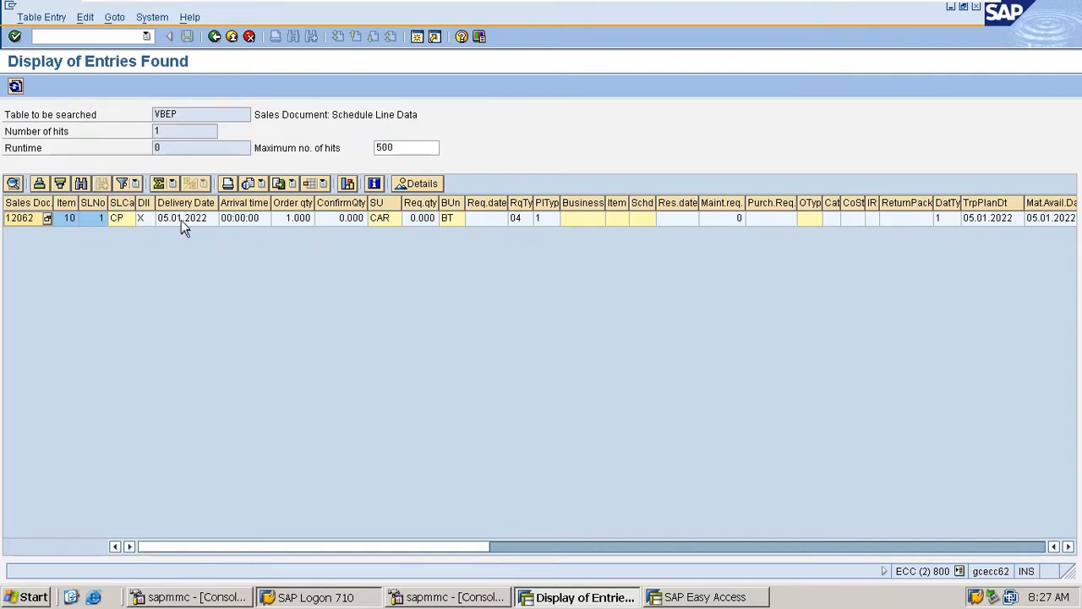
Examine the schedule line's order, required and confirmed quantities, delivery date and arrival time, returning to the SAP Easy Access screen
click(291, 219)
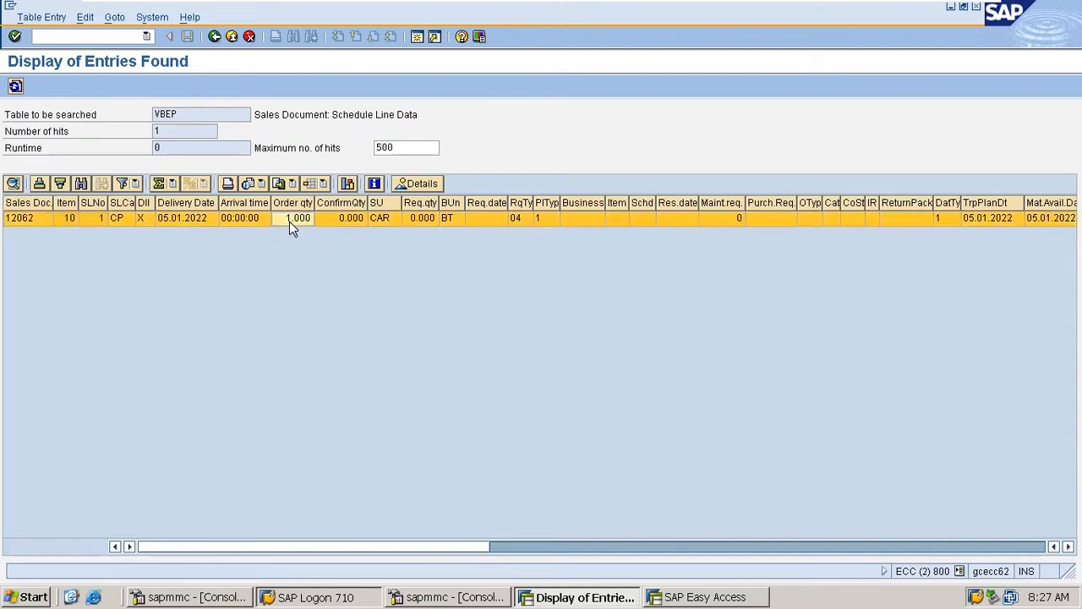
click(416, 218)
click(356, 217)
click(189, 219)
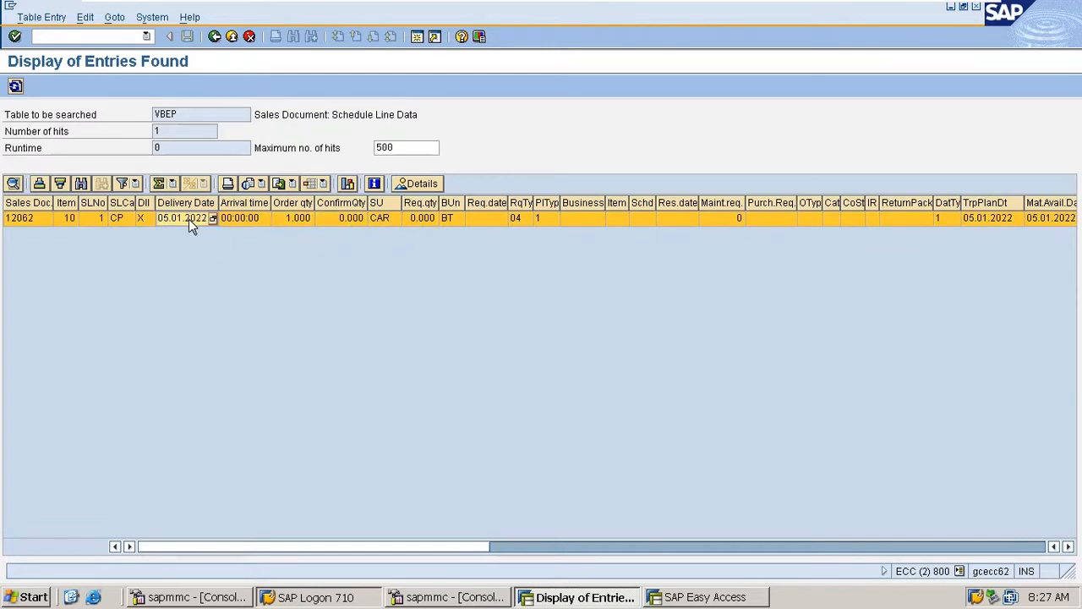
click(243, 218)
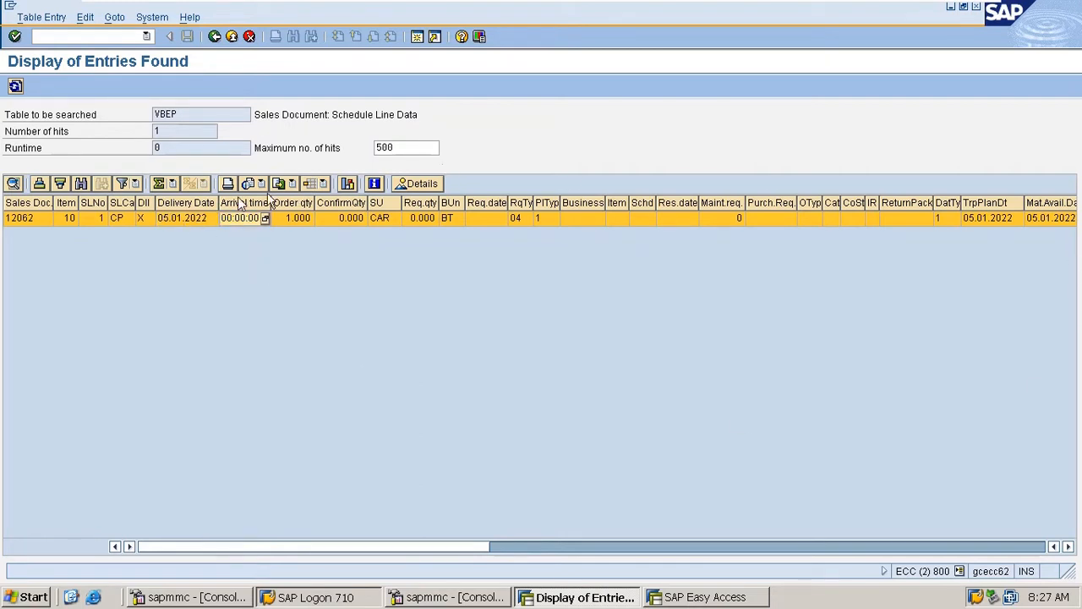
click(216, 37)
click(217, 37)
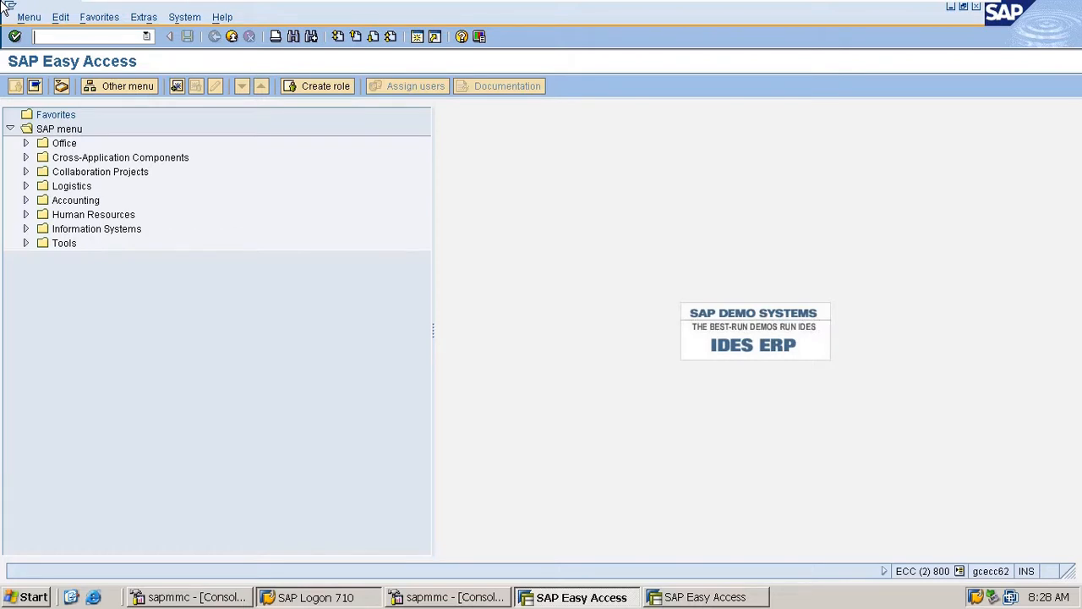
Open customer MEDICO with transaction XD02, examine the shipping and billing data for sales area M100/M1/M1, and leave the customer record
text(xd092)
key(BackSpace)
key(BackSpace)
text(2)
key(Return)
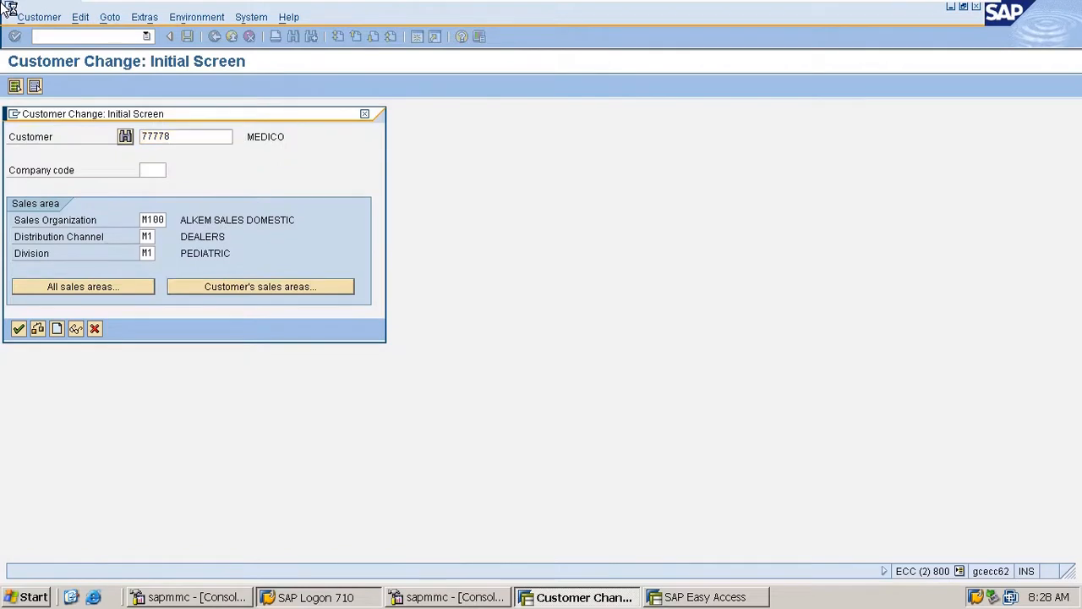
key(Return)
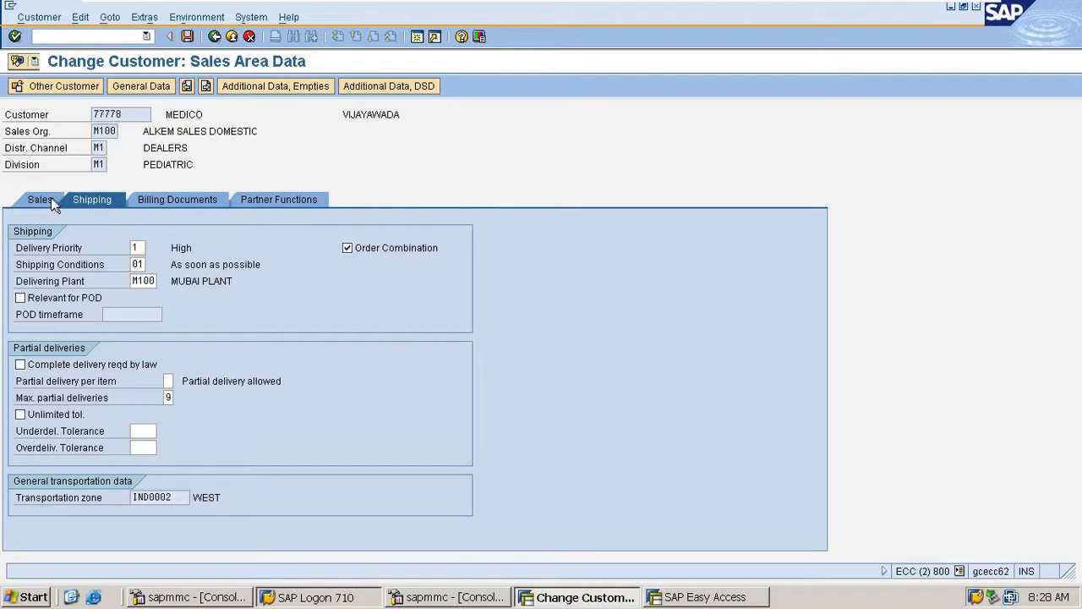
click(161, 203)
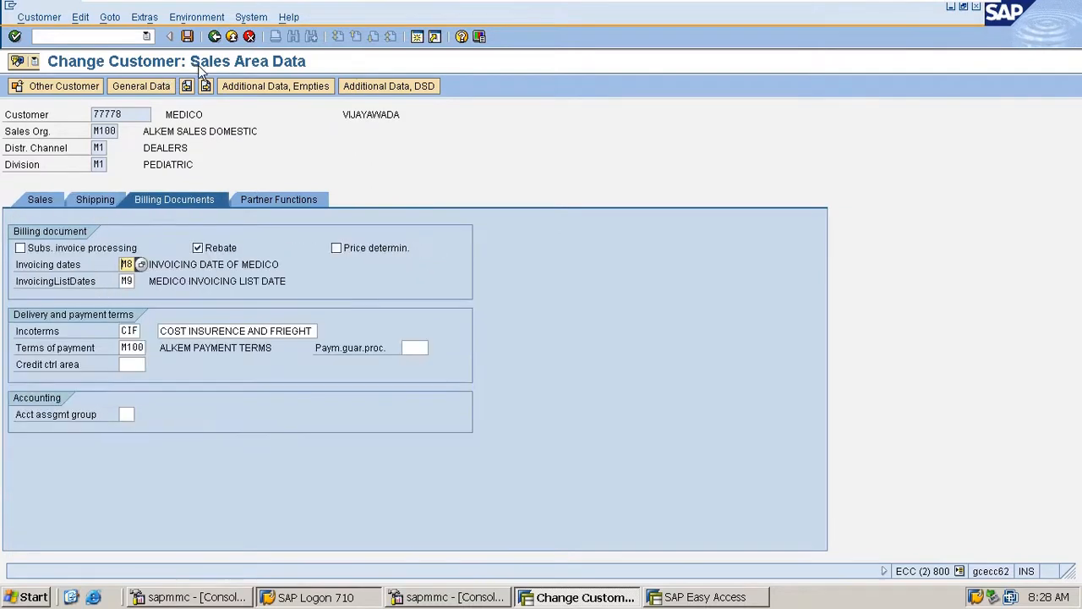
click(214, 36)
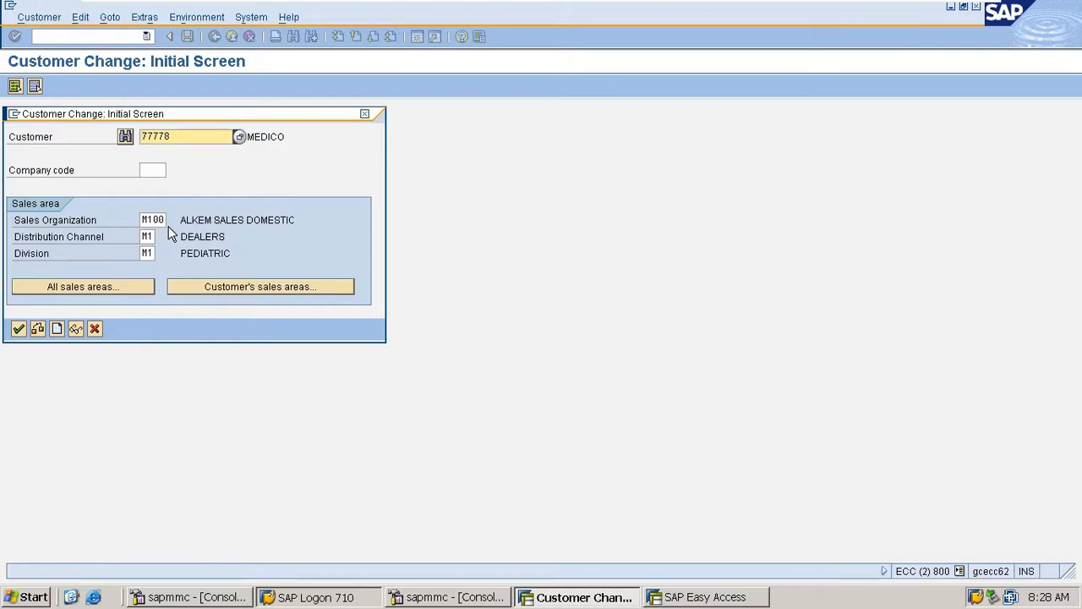
click(364, 114)
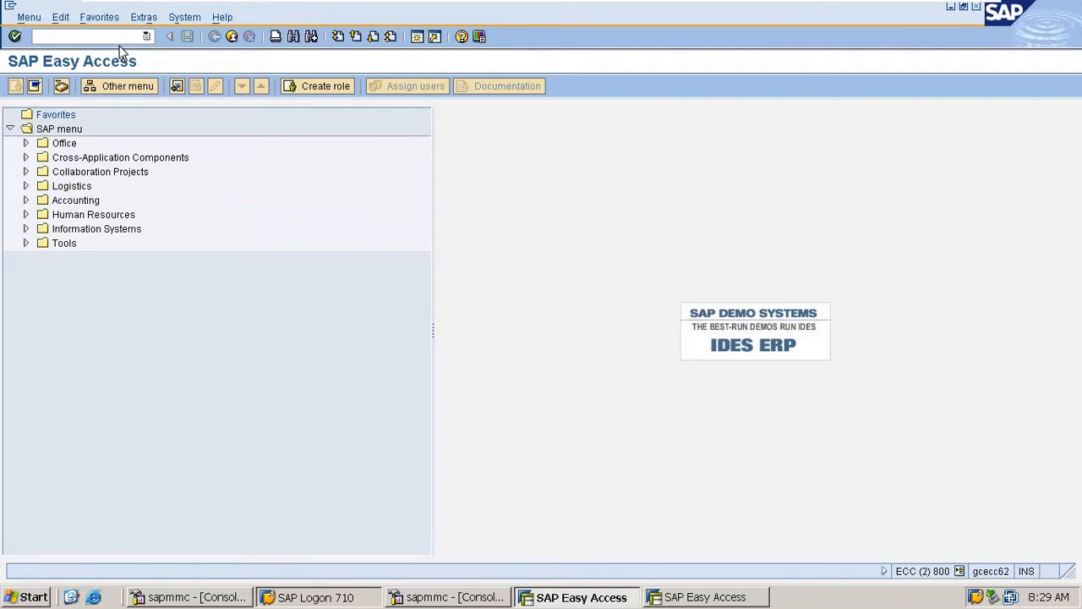
Open the general table display with transaction SE16N and load the sales document partner table VBPA
text(se16n)
key(Return)
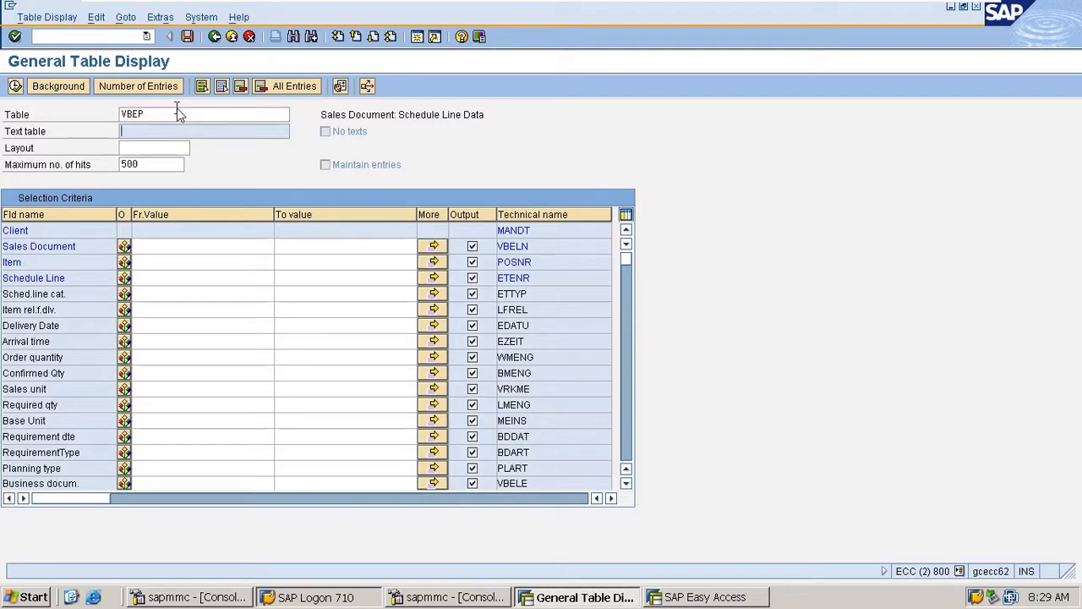
drag(178, 112, 2, 106)
text(vbpa)
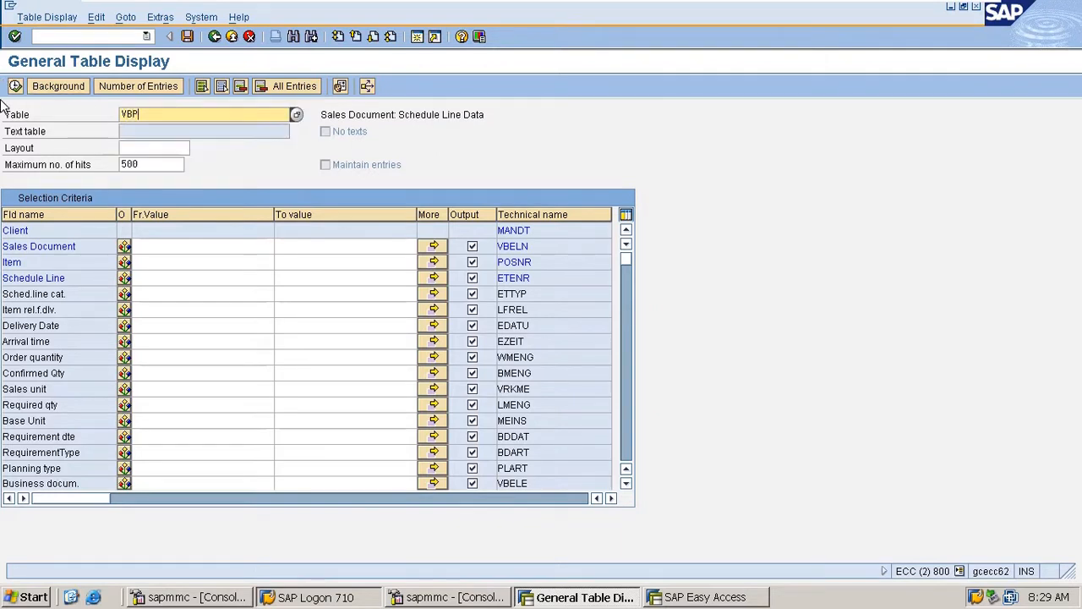
key(Return)
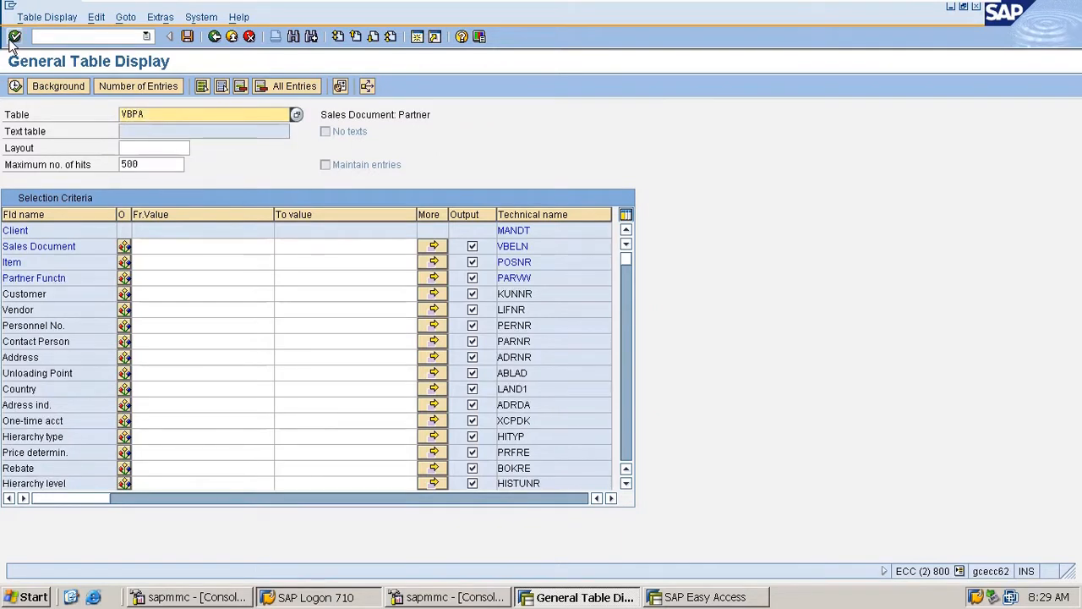
List the VBPA partner entries for the previously used sales document number and examine them, returning to the SAP Easy Access screen
click(148, 244)
key(Down)
key(Return)
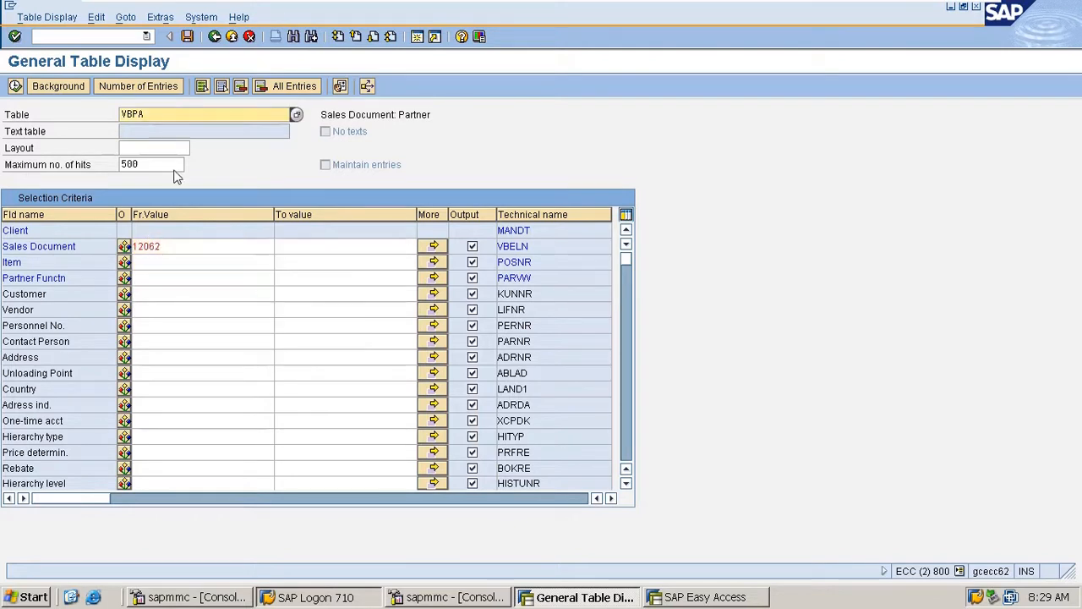
click(15, 87)
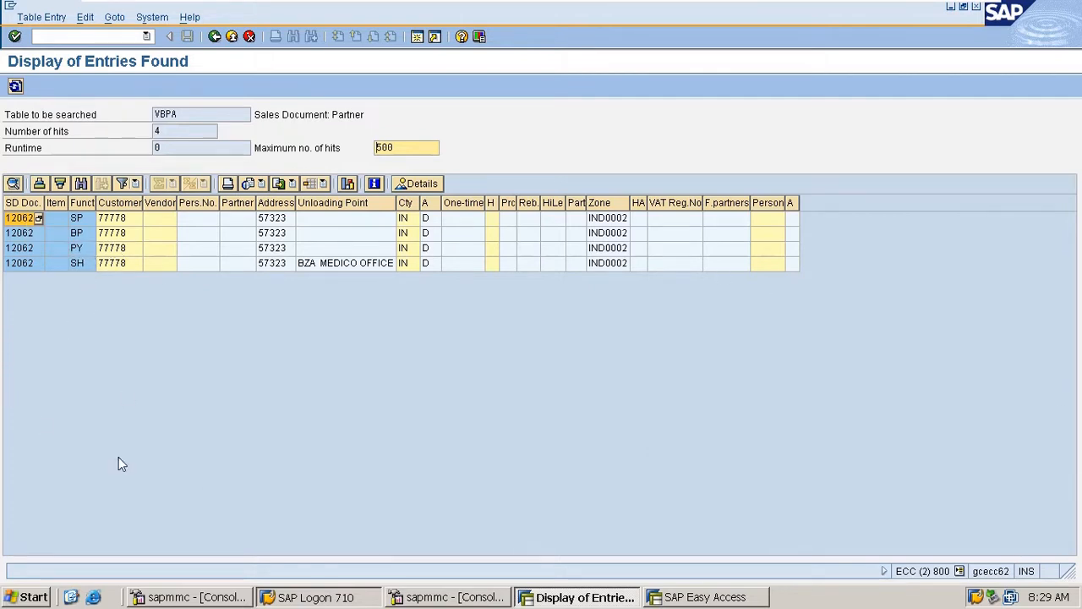
click(217, 43)
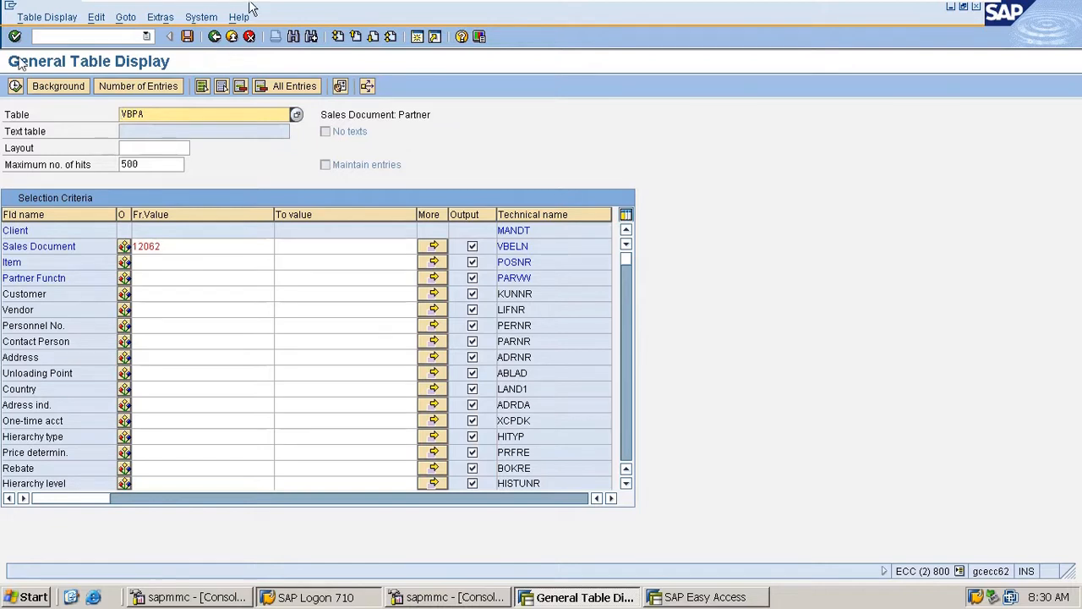
click(215, 37)
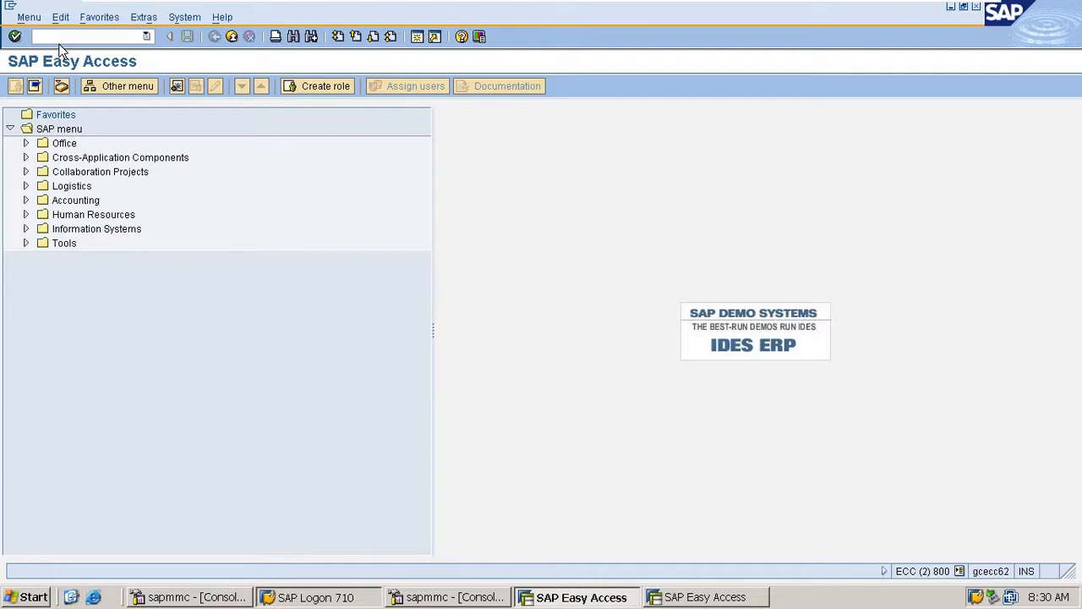
Start a new inquiry with transaction VA11, using inquiry type IN and sales area M100/M1/M1
text(va11)
key(Return)
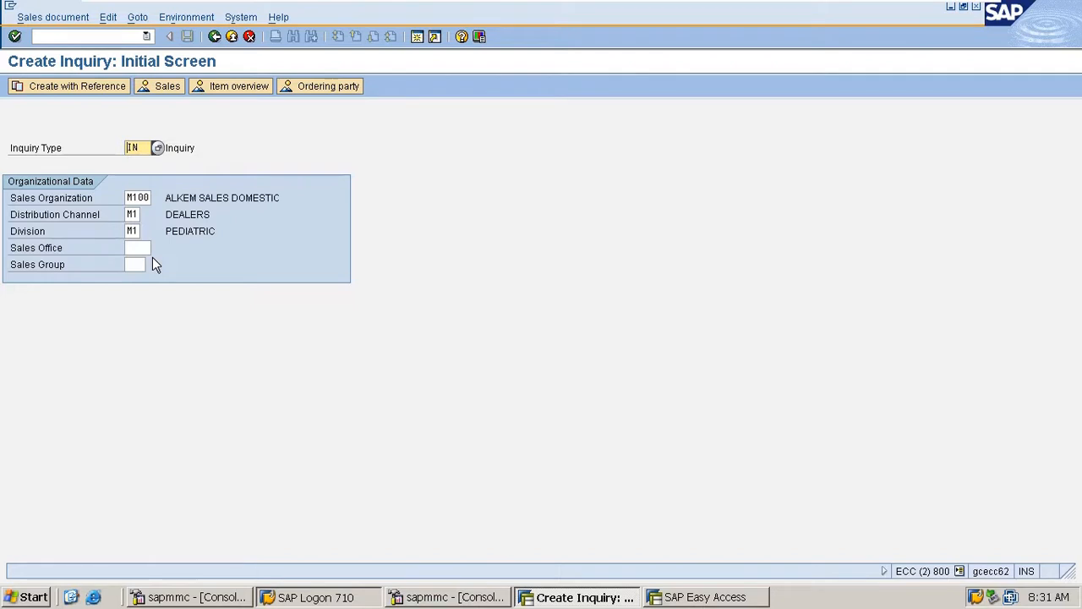
key(Return)
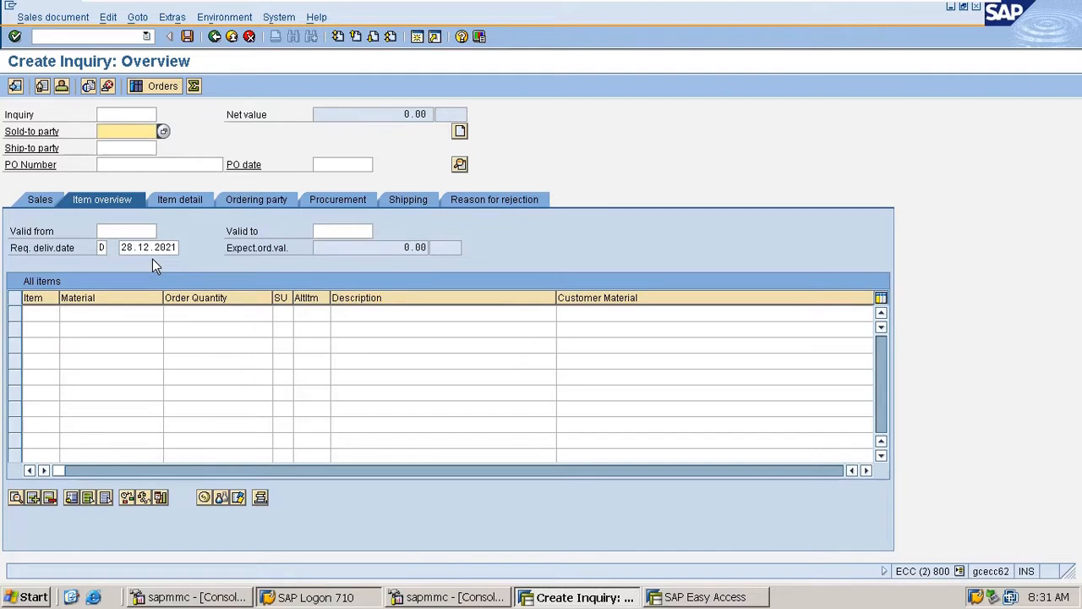
Enter the previously used MEDICO customer as sold-to party, accept MEDICO as bill-to party and keep the requested delivery date 28.12.2021
key(Down)
key(Down)
key(Return)
key(Return)
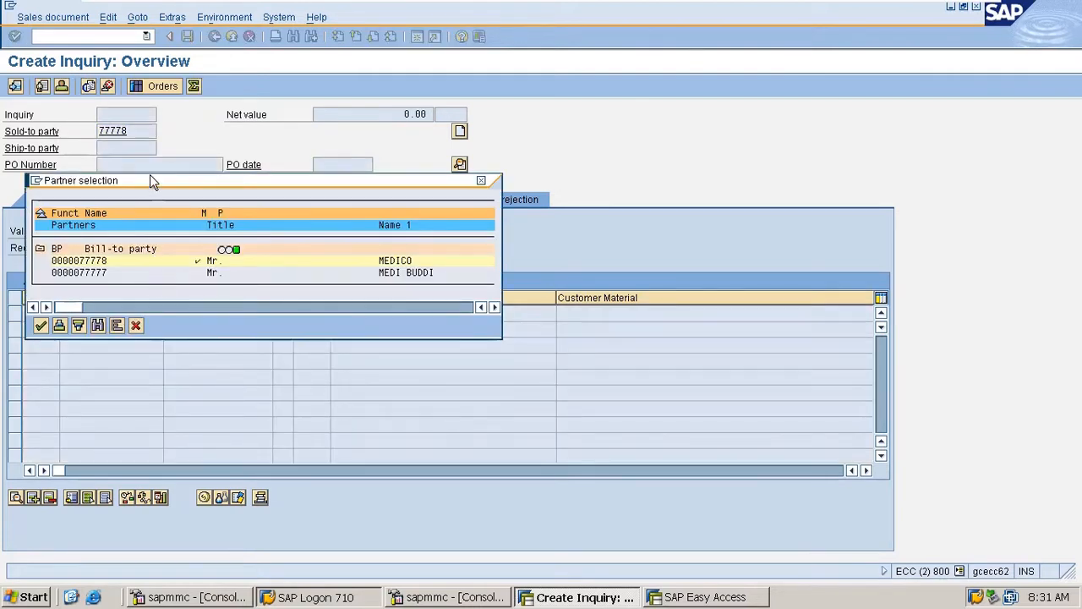
key(Return)
key(Return)
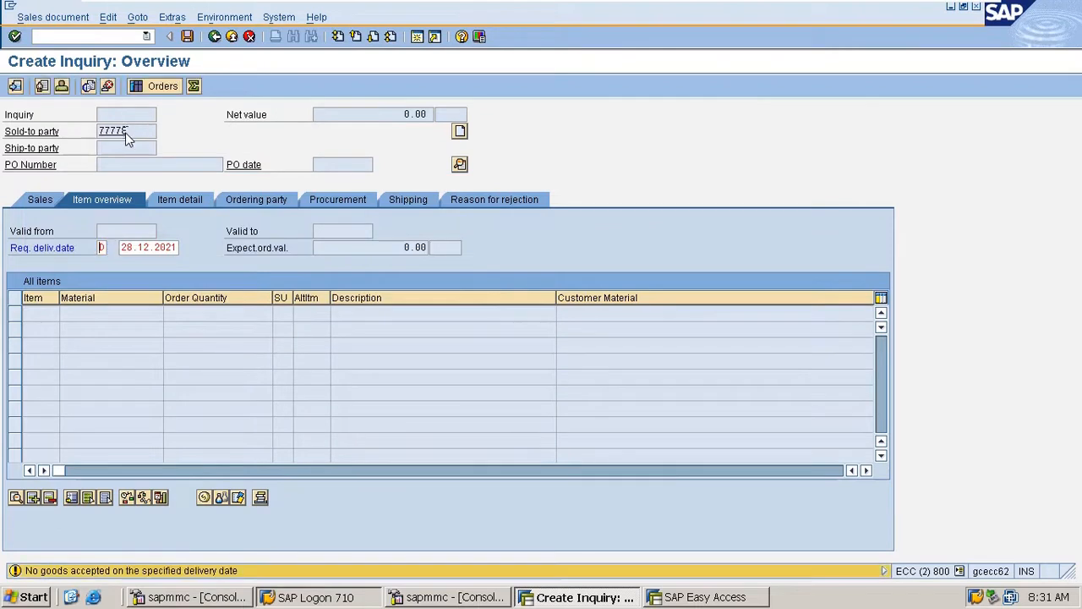
key(Return)
Add material DOLO-650 with an order quantity of 10 to the inquiry and save it
key(Down)
key(Down)
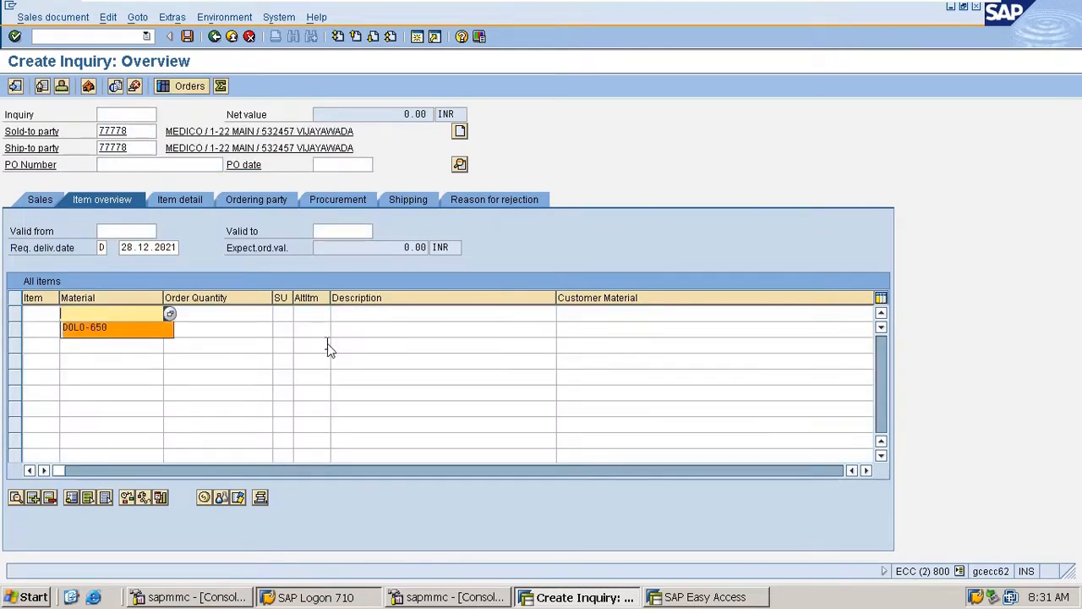
key(Return)
key(Tab)
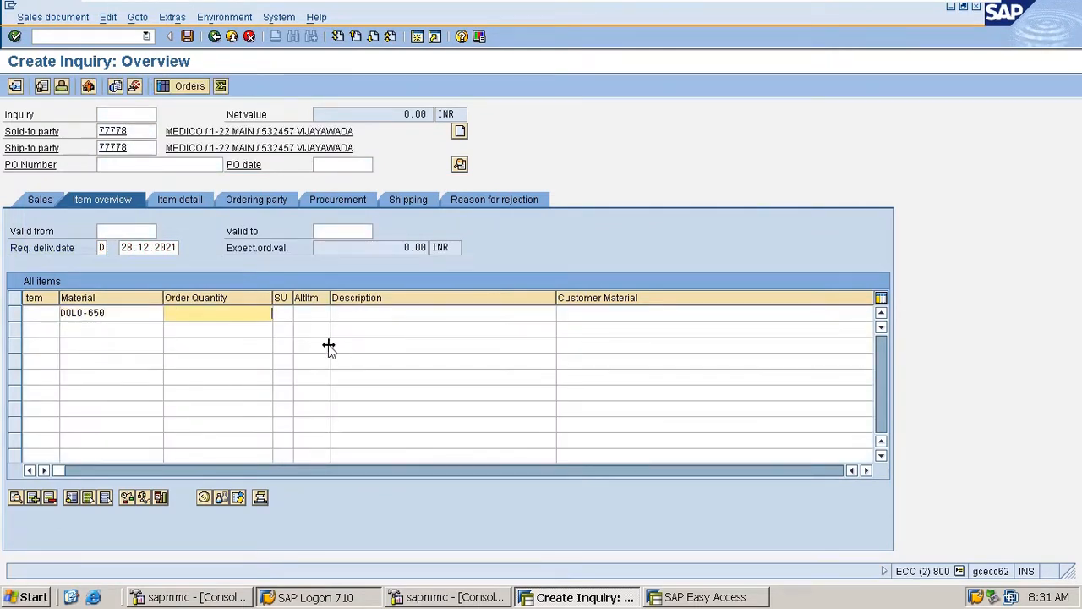
text(10)
key(Return)
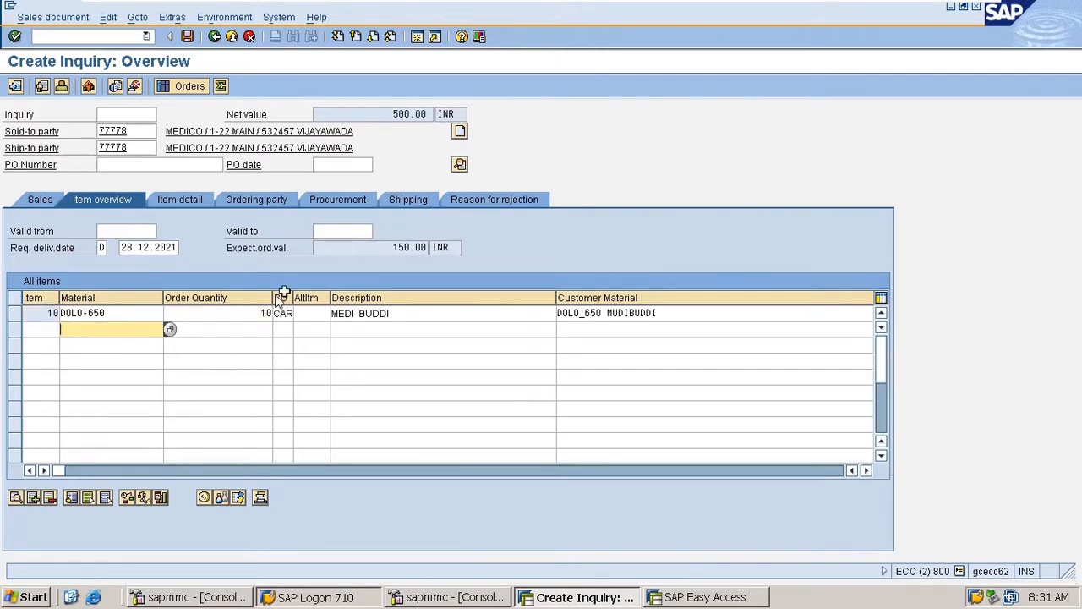
click(239, 317)
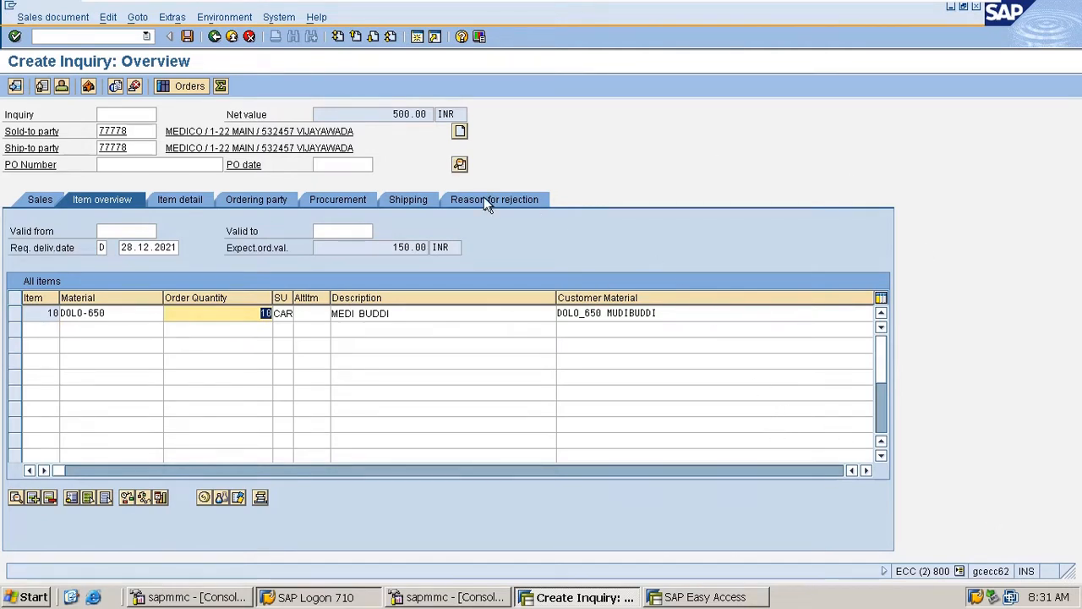
click(189, 36)
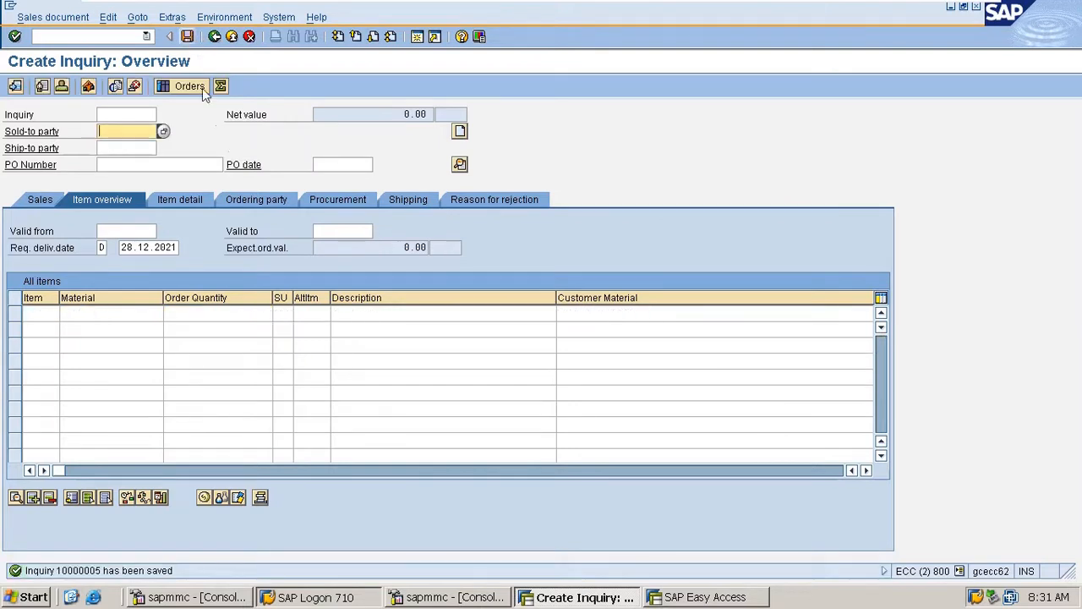
Open the just-saved inquiry for changing with transaction VA12
click(93, 36)
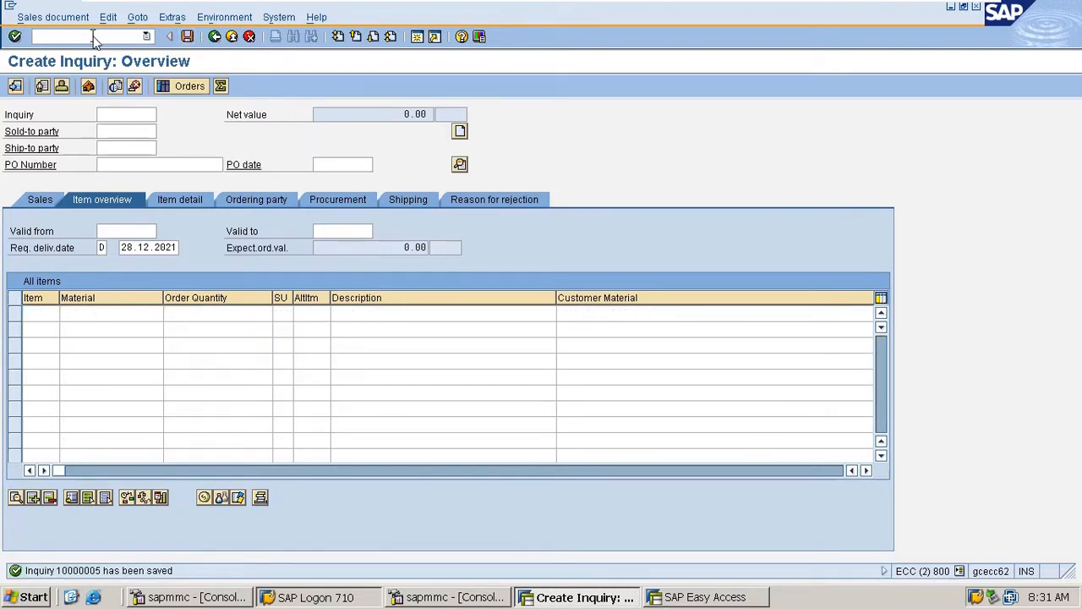
text(/nva02)
key(BackSpace)
key(BackSpace)
key(BackSpace)
text(a12)
key(Return)
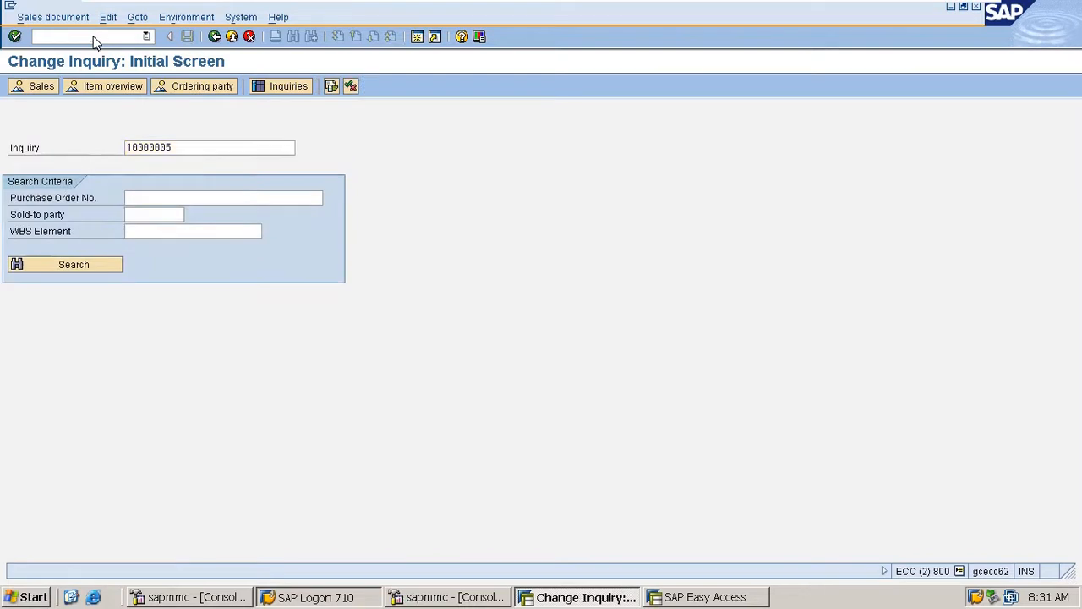
key(Return)
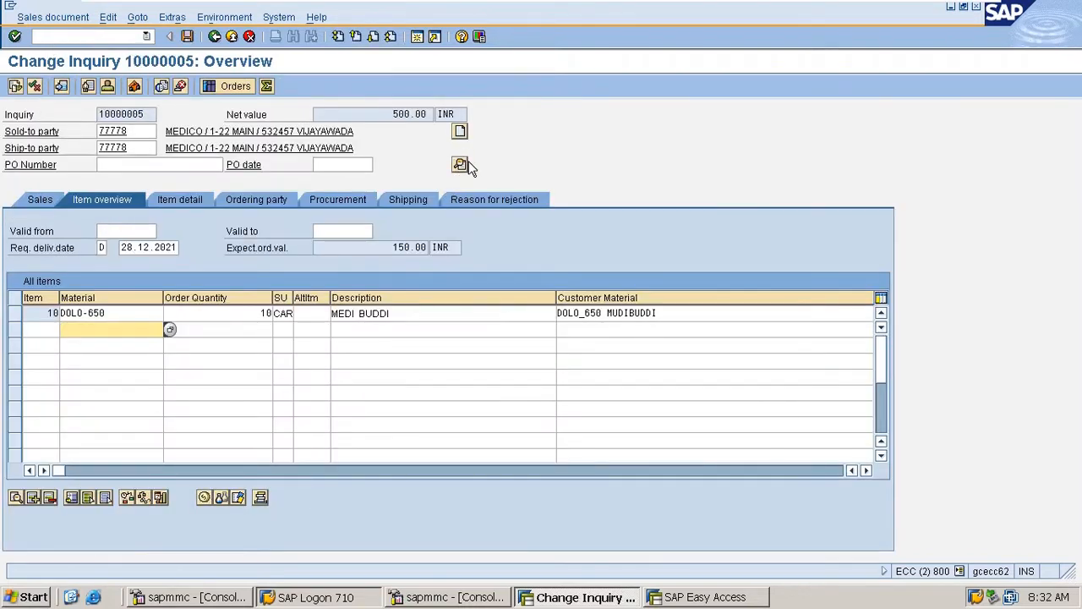
View the inquiry's header data and the item data of DOLO-650, returning to the SAP Easy Access screen
click(461, 165)
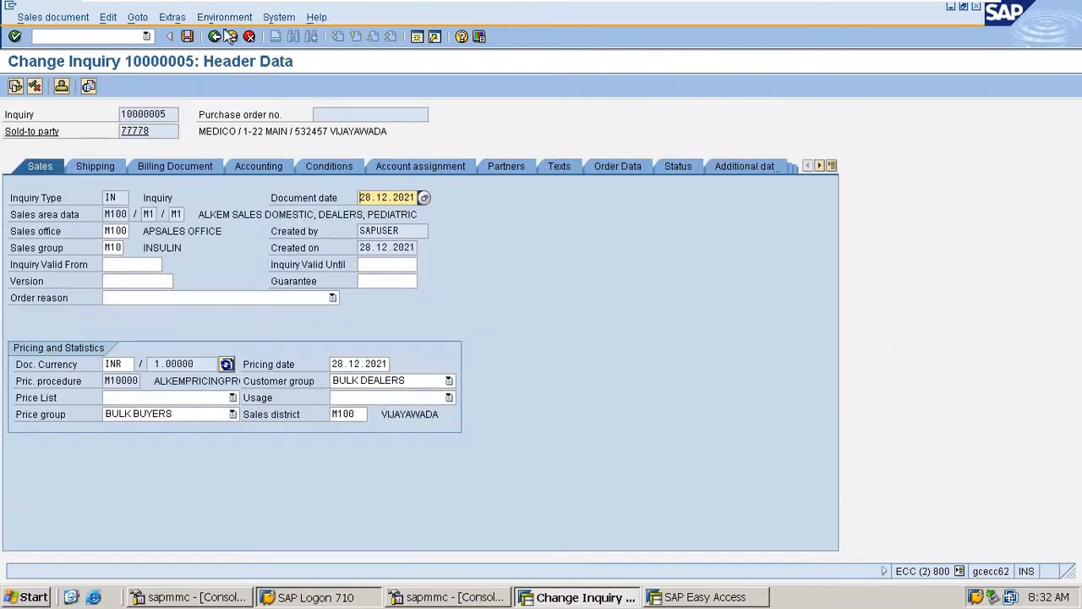
click(217, 37)
double_click(128, 314)
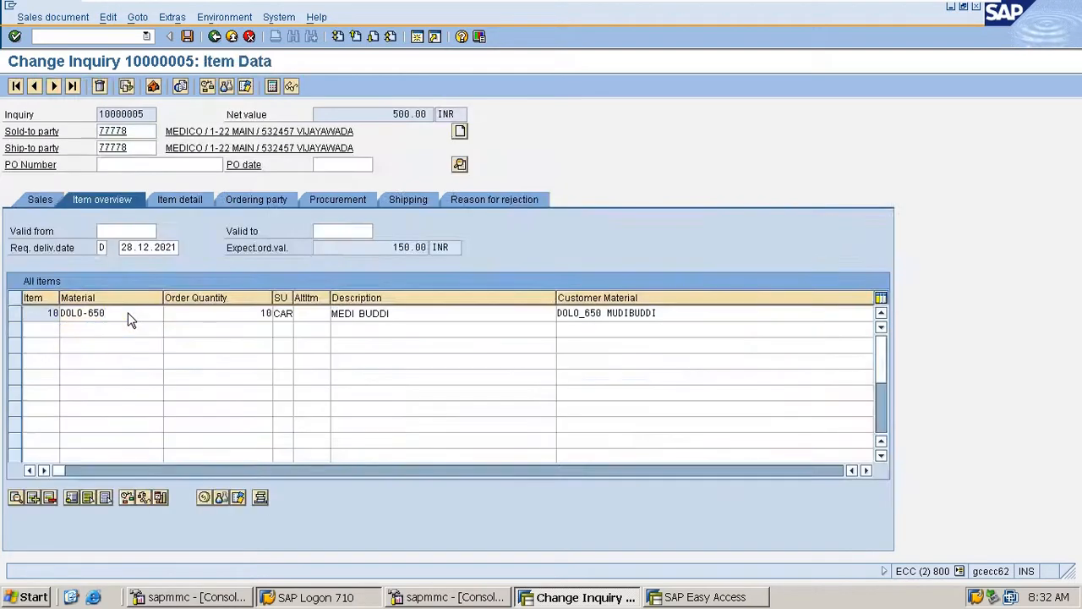
click(232, 37)
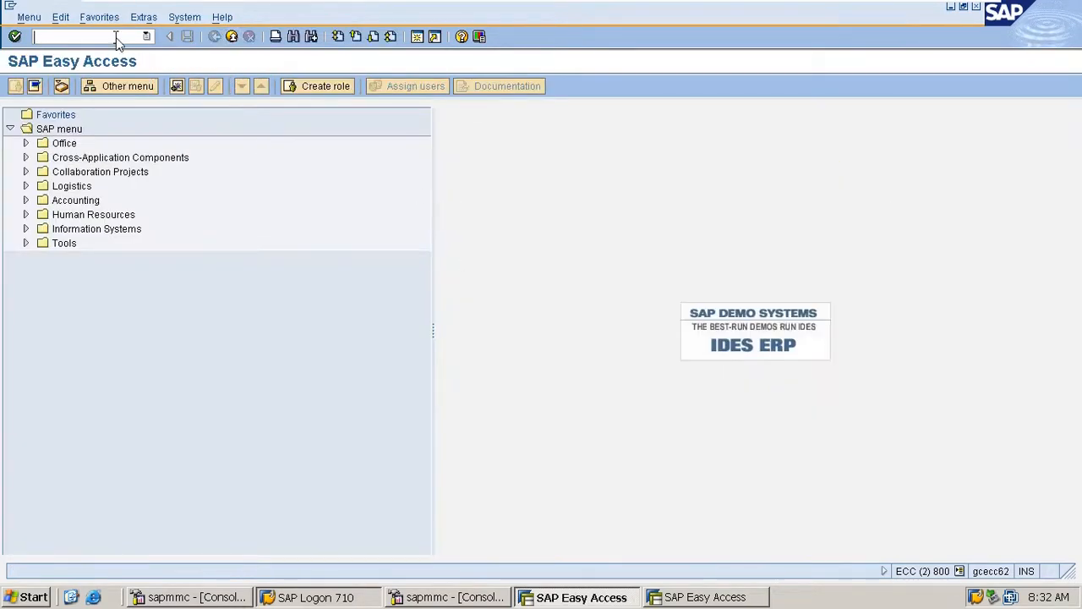
Reopen the same inquiry's overview with transaction VA12
text(va12)
key(Return)
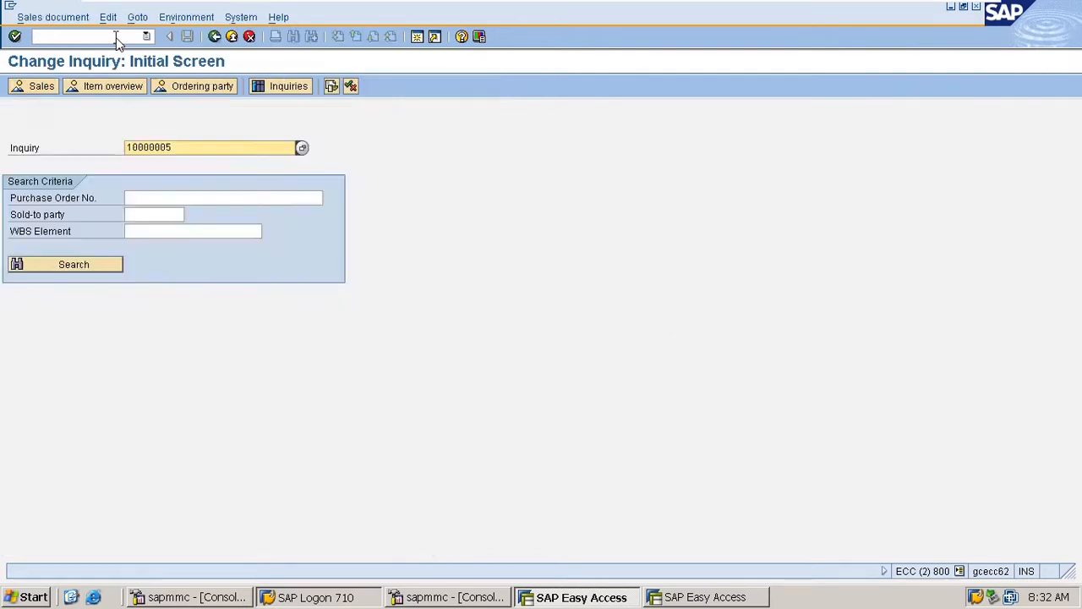
key(Return)
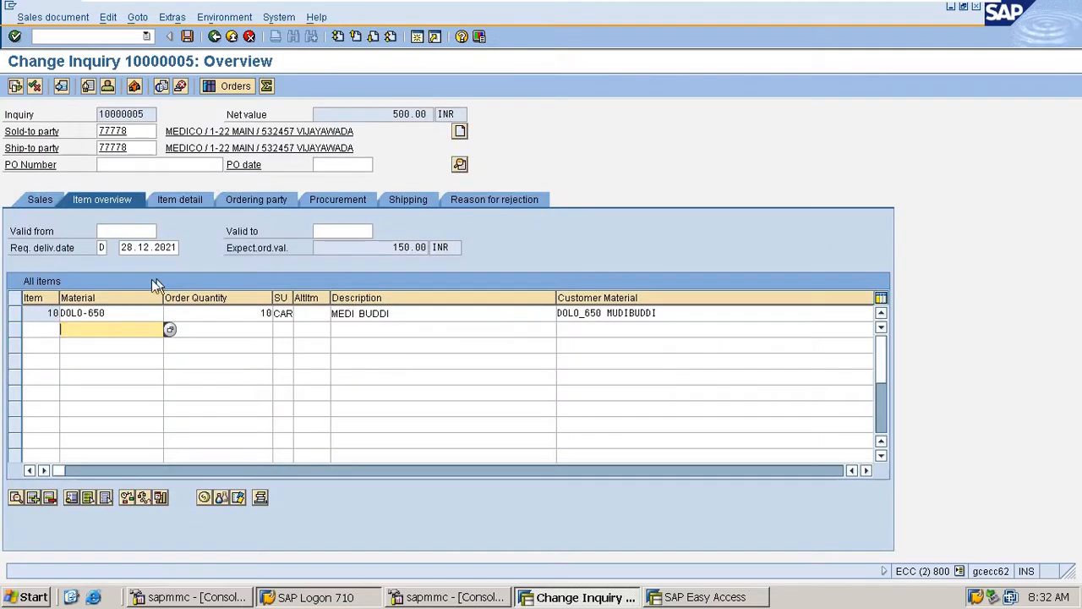
Check the schedule lines and confirmed quantity of item DOLO-650, then save and leave the inquiry
double_click(148, 312)
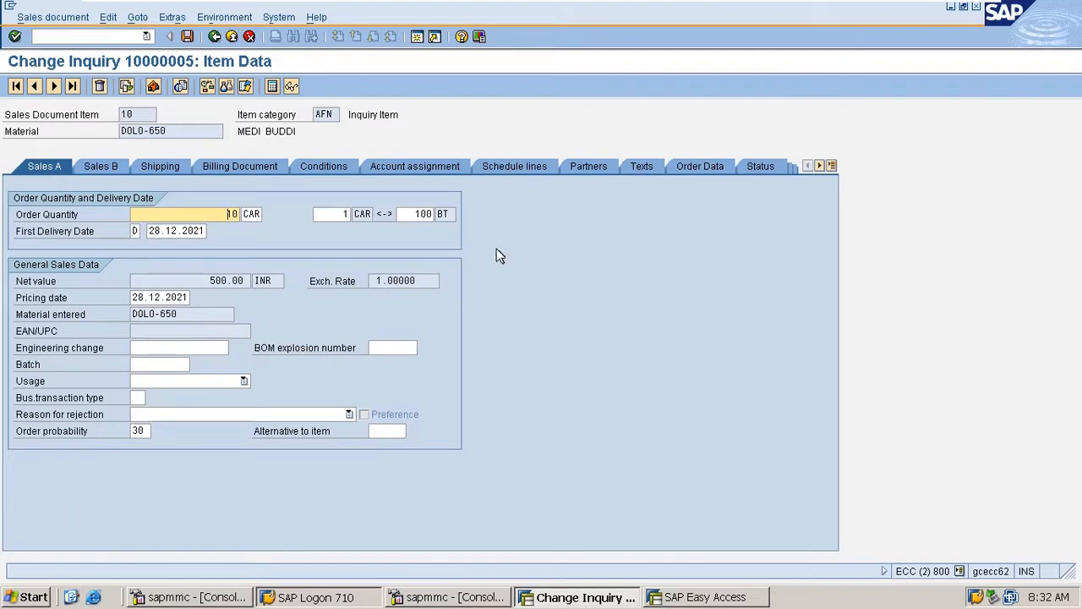
click(521, 166)
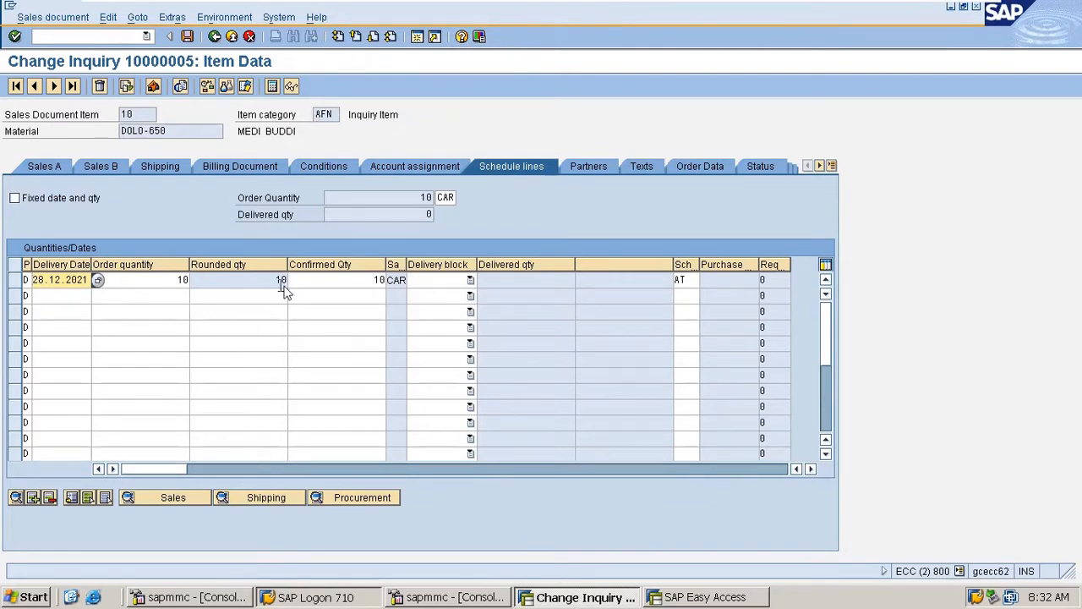
double_click(340, 285)
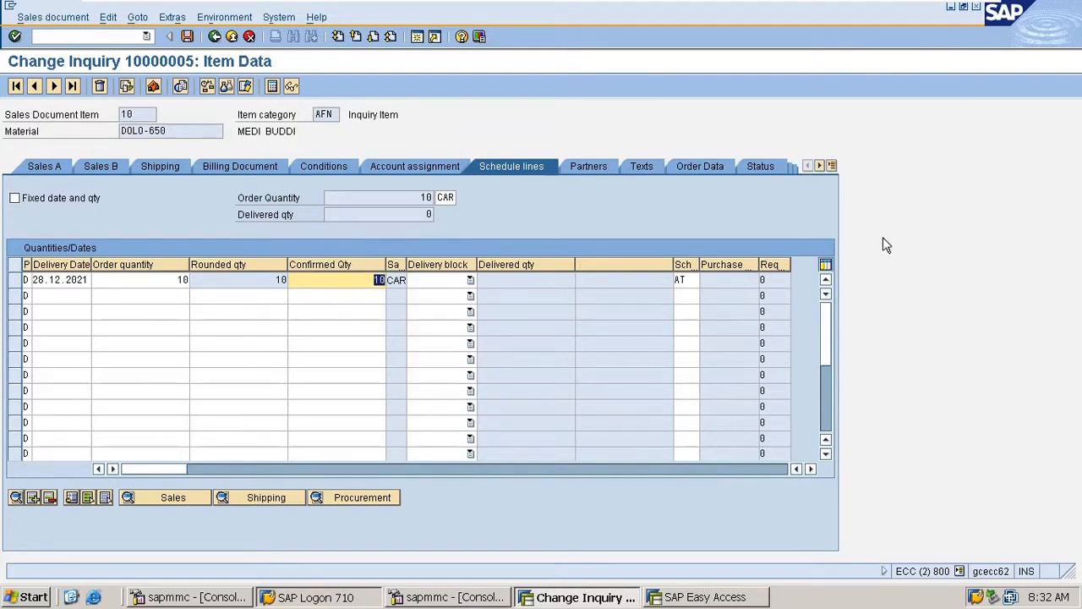
click(215, 37)
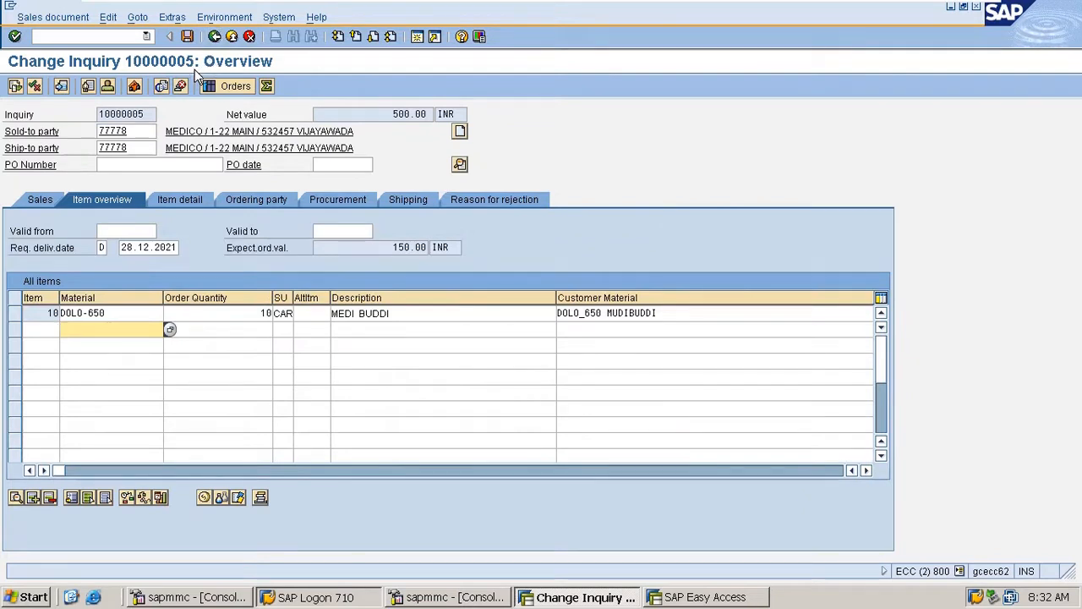
click(189, 36)
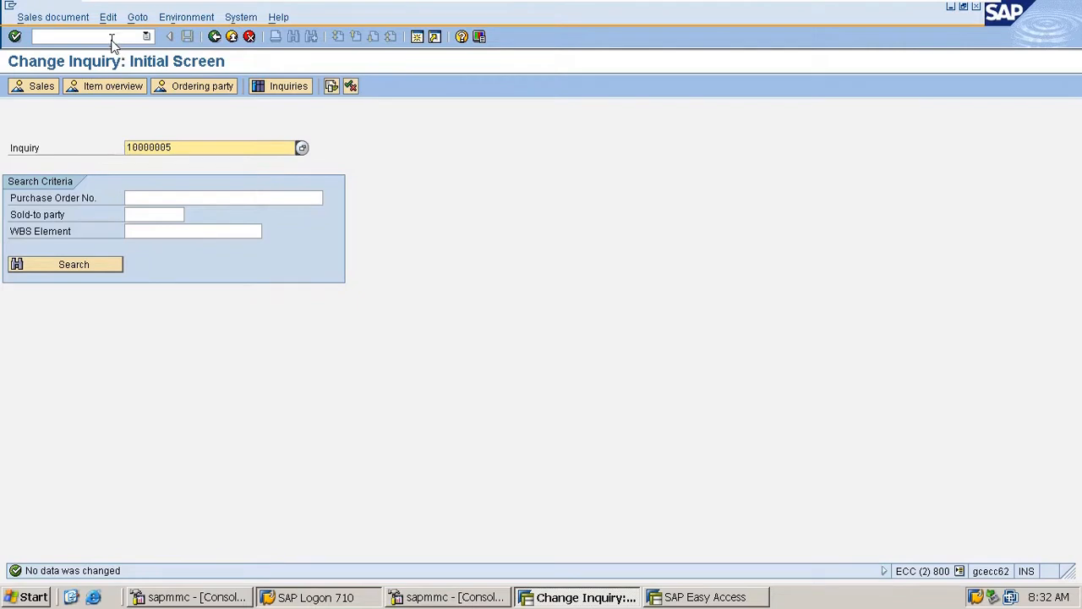
Open the view of allowed order types per sales organization with transaction OVAZ
click(111, 39)
text(/n)
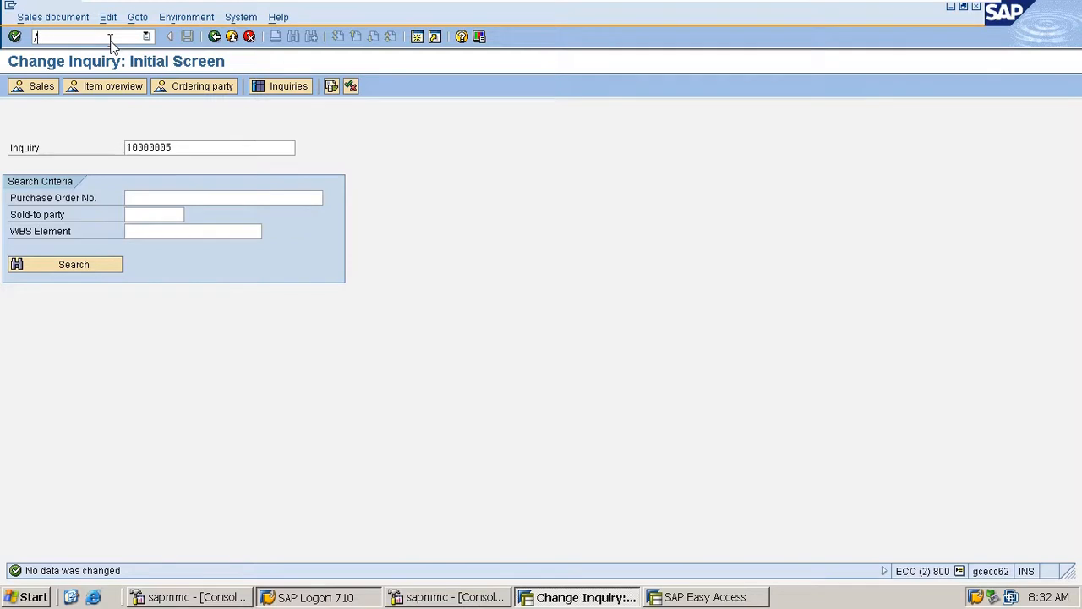
key(BackSpace)
text(/novaz)
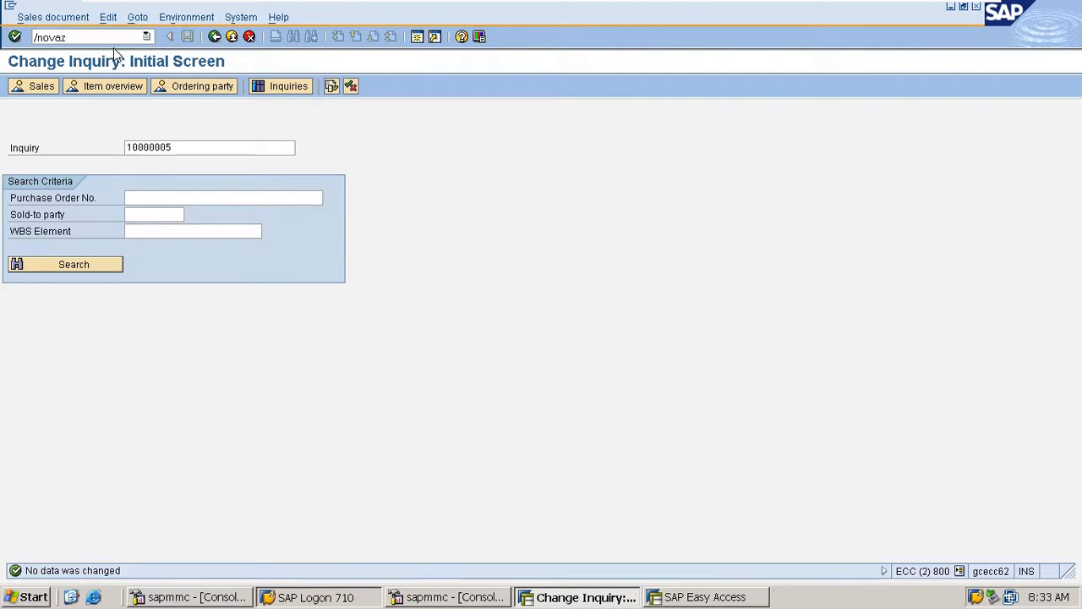
drag(110, 37, 34, 38)
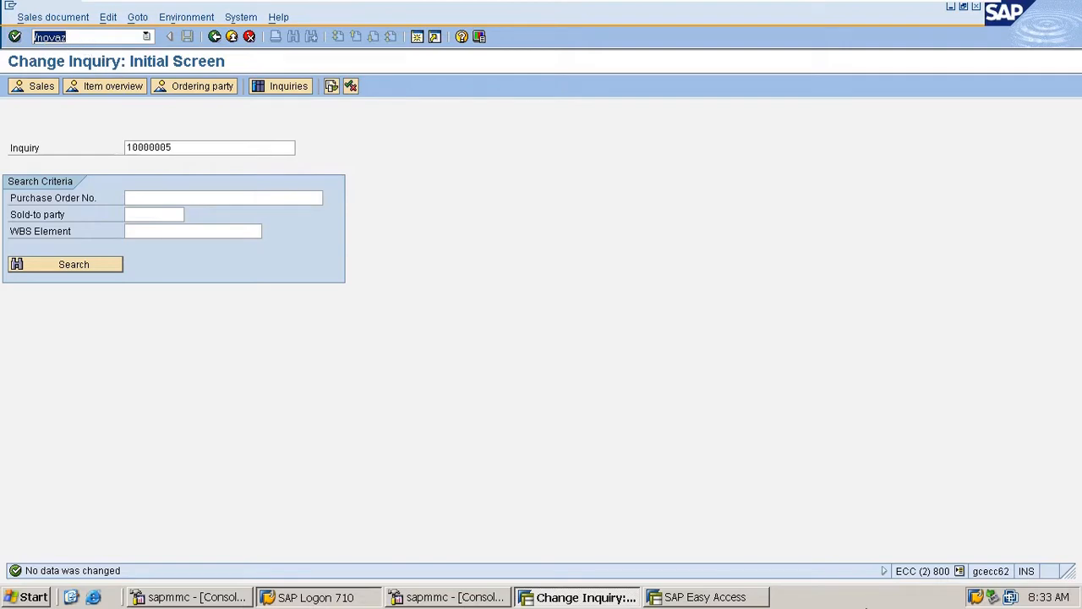
key(Return)
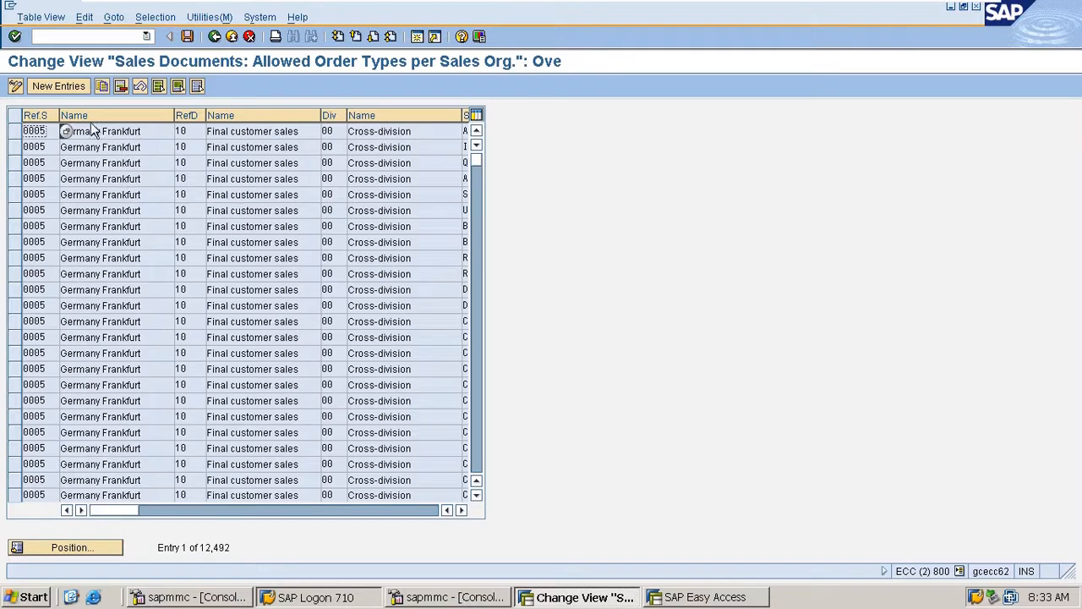
Start a new entry with reference sales organization M100, distribution channel M1 and division M1
click(62, 85)
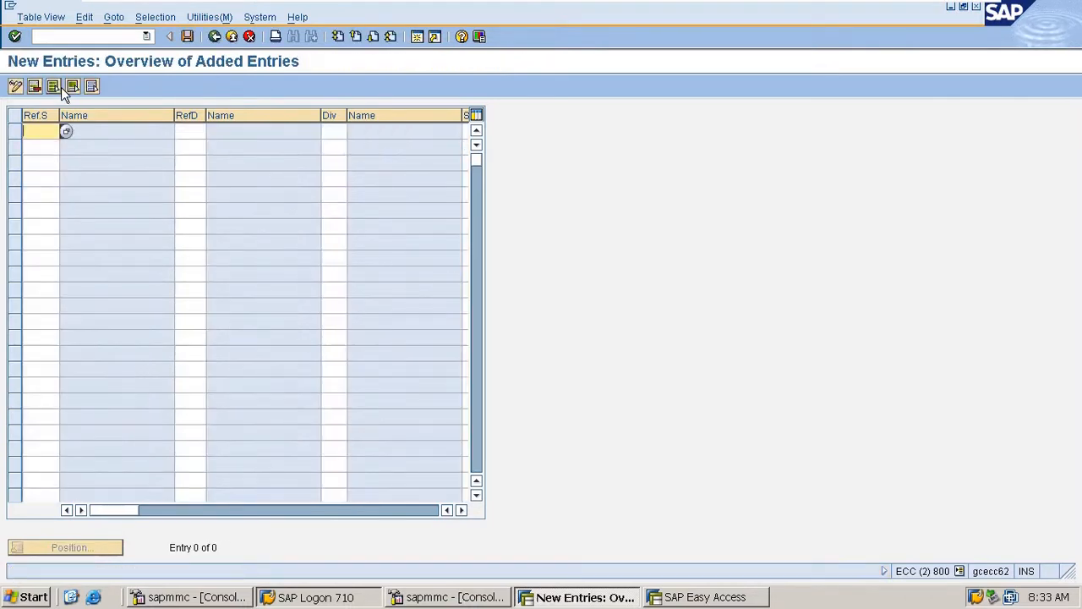
text(m100)
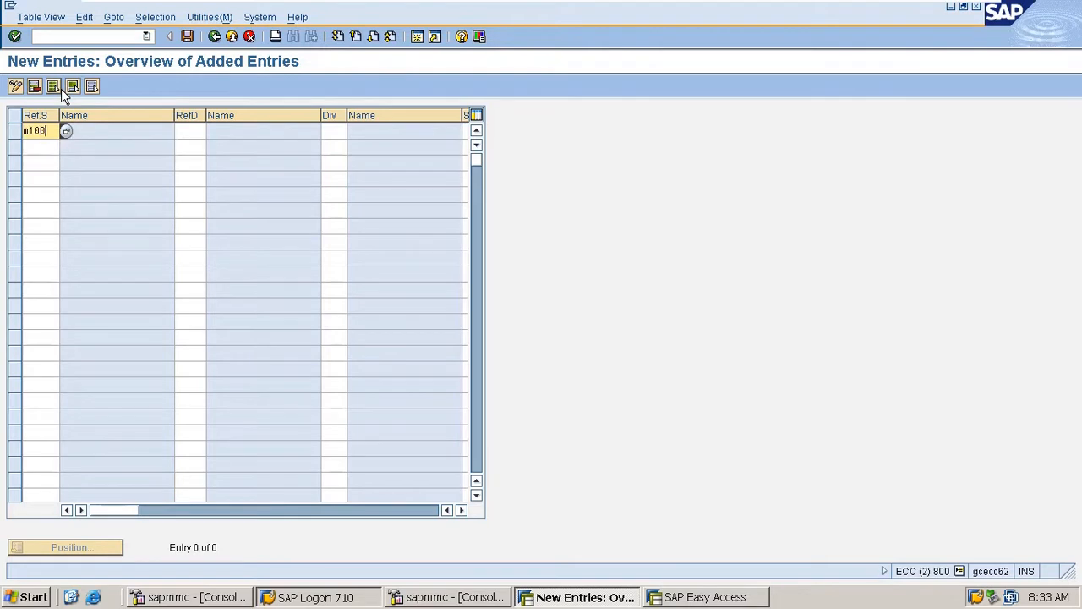
key(Tab)
text(m1)
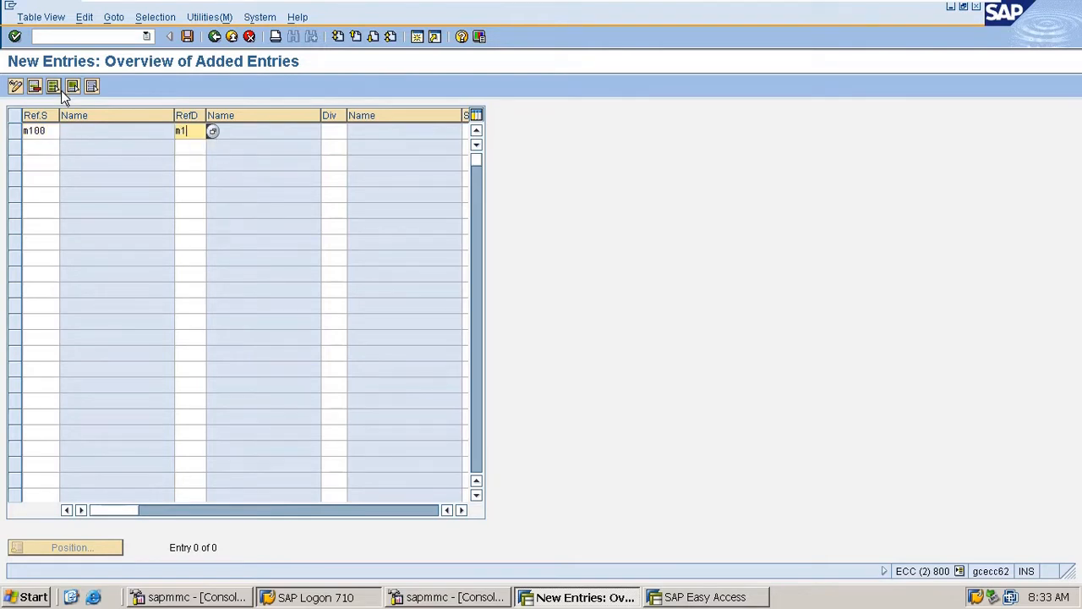
key(Tab)
text(m1)
key(Tab)
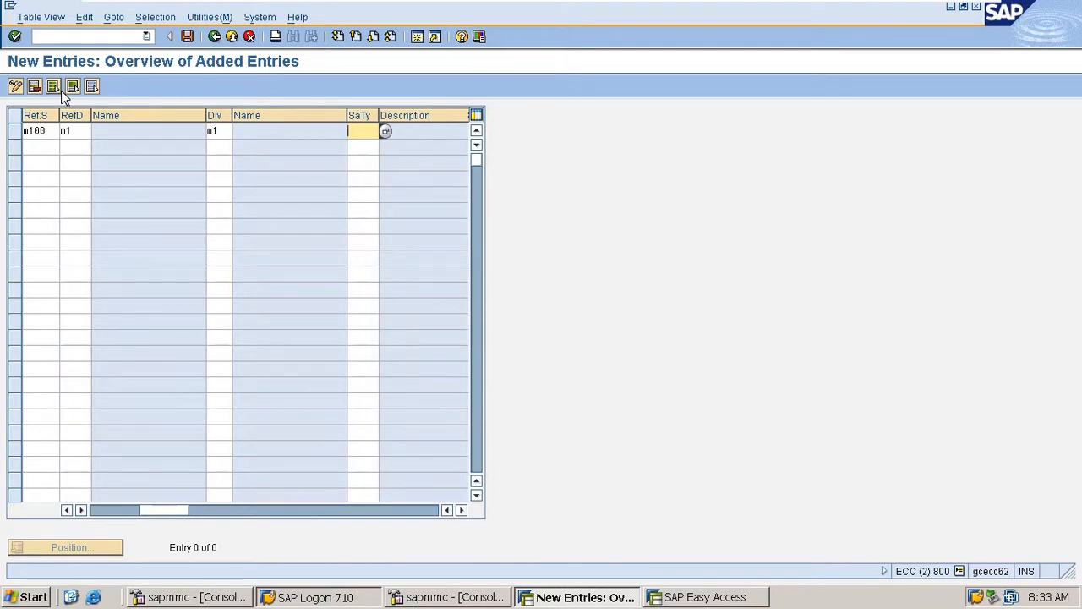
Try document types IN, QT and OR in the new entry, then discard it and return to SAP Easy Access
text(IN)
key(F4)
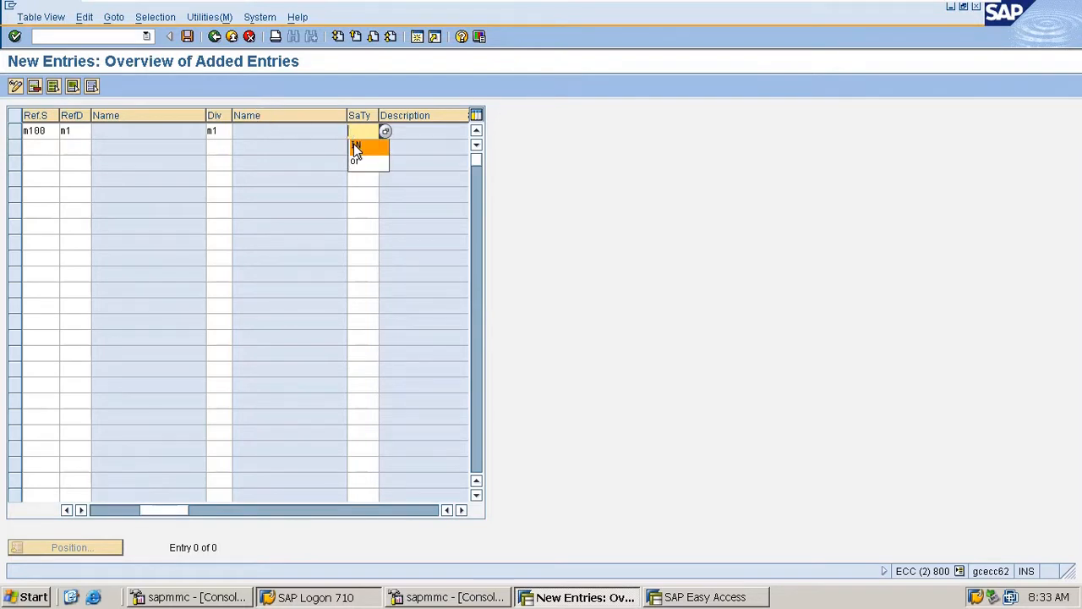
text(QT)
key(BackSpace)
key(BackSpace)
text(OR)
click(118, 33)
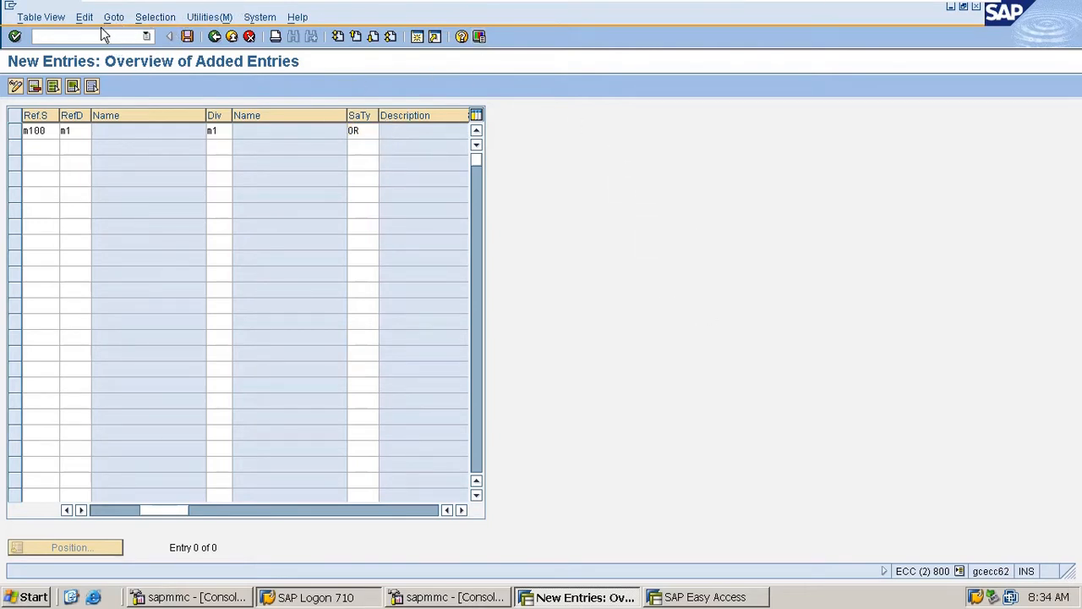
text(/n)
key(Return)
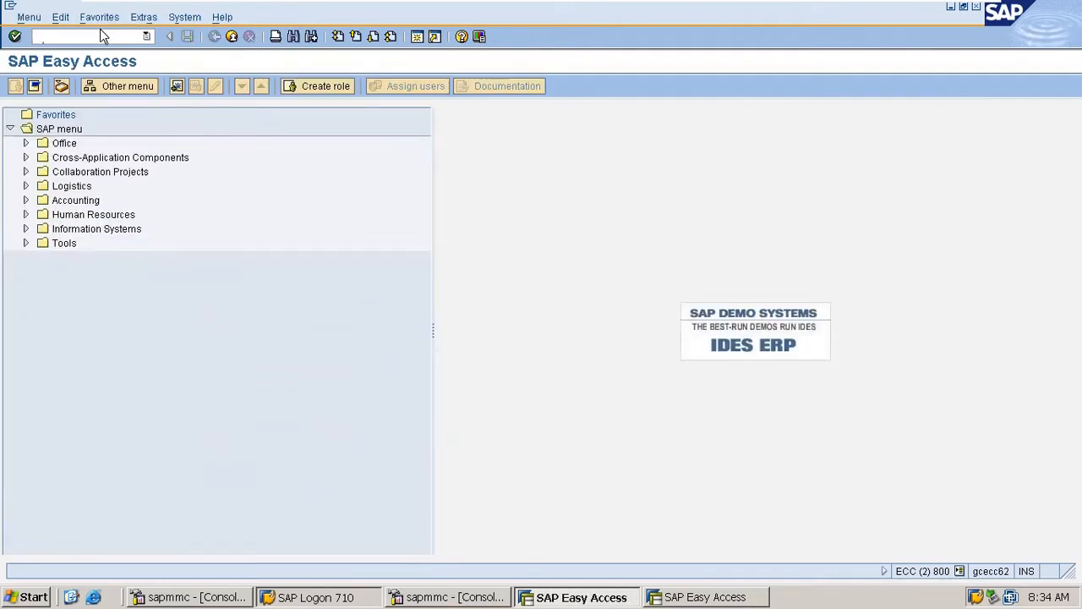
Start a quotation with transaction VA21, checking type QT, sales organization M100, distribution channel M1 and division M1
text(va)
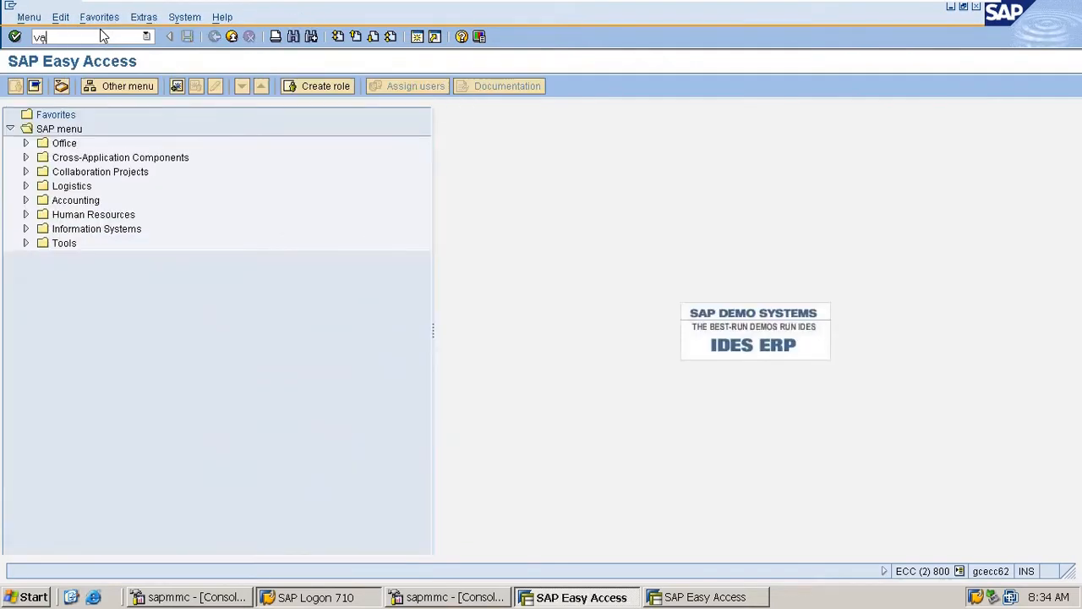
text(21)
key(Return)
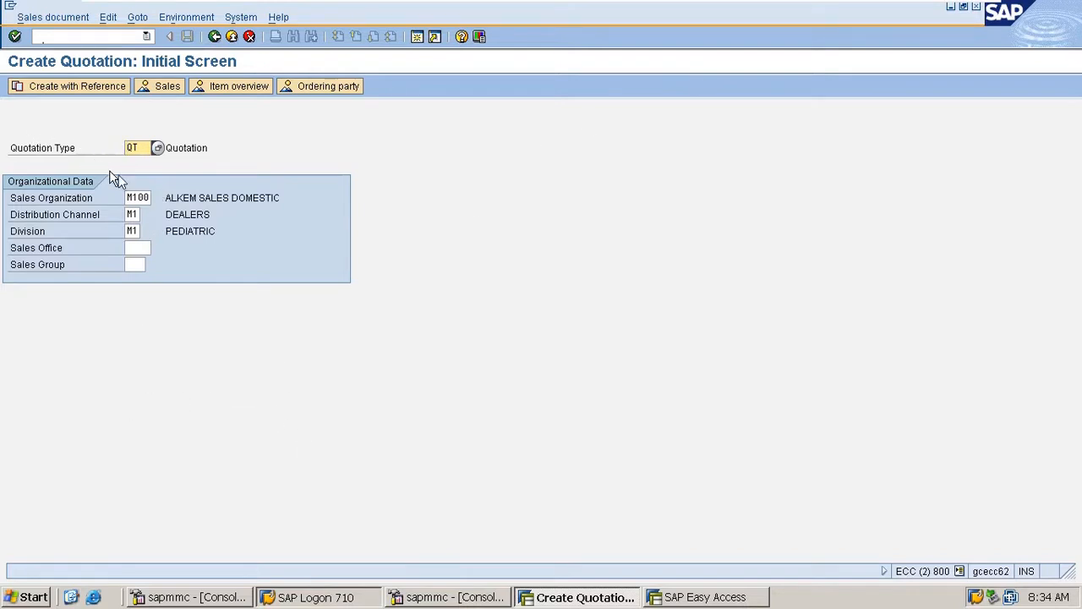
double_click(142, 149)
double_click(136, 197)
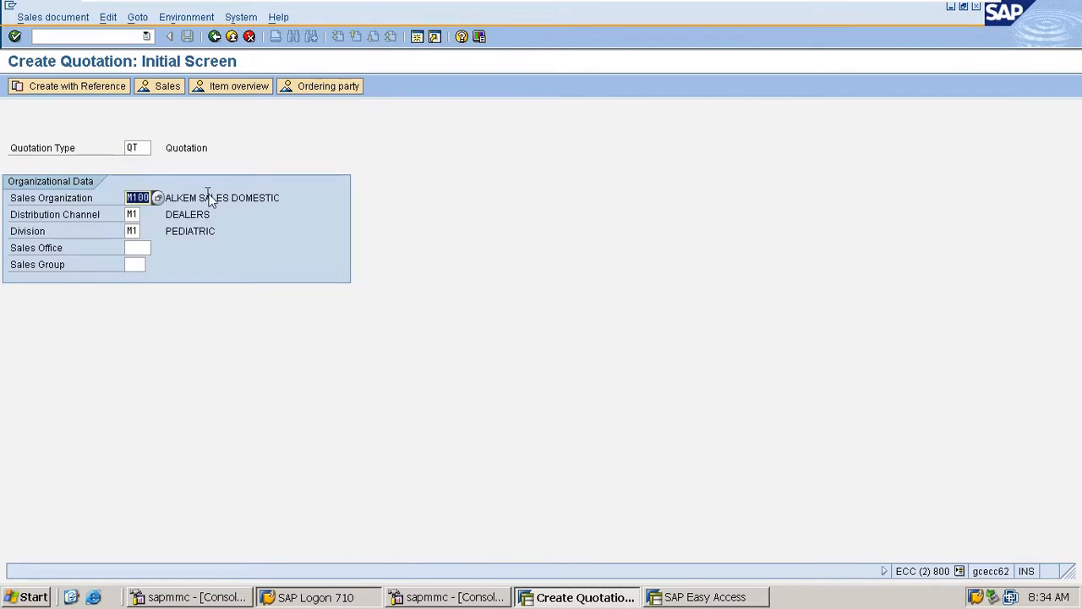
double_click(132, 214)
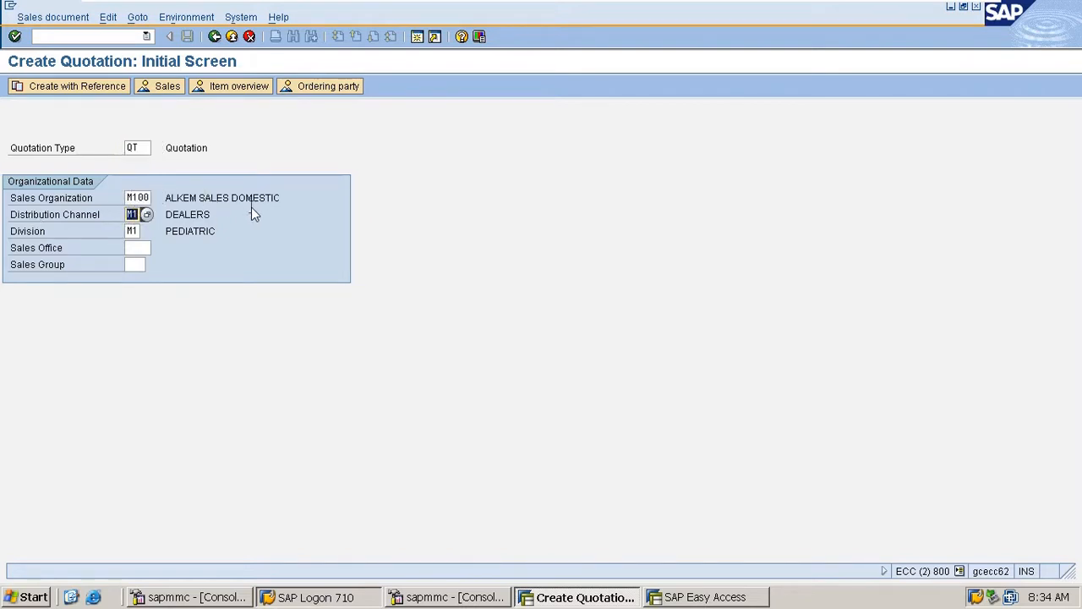
double_click(131, 231)
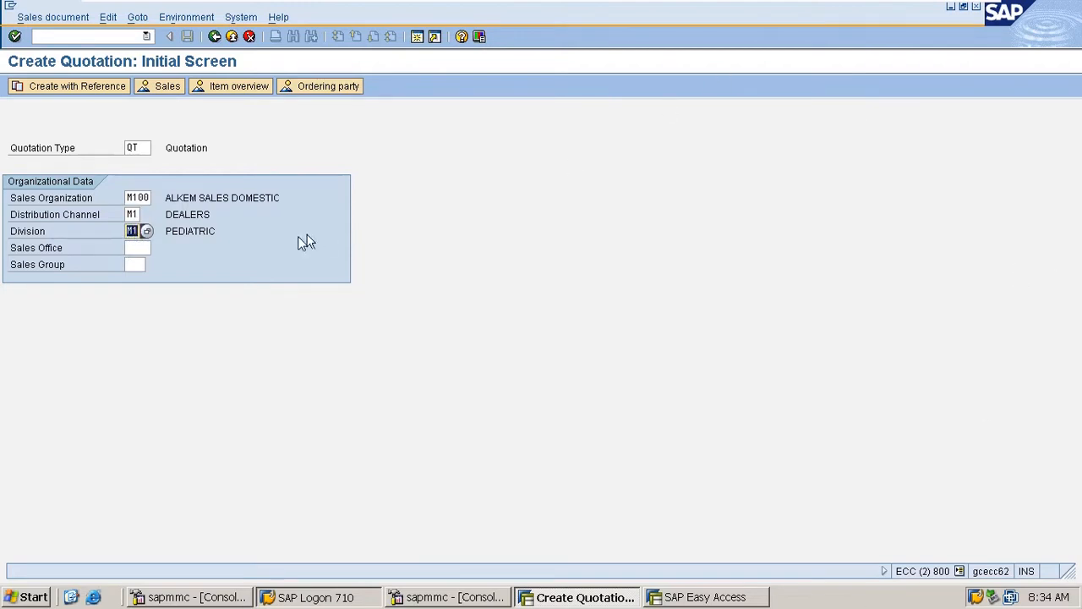
Create the quotation with reference and search for existing inquiries by the customer's sold-to party number
click(85, 92)
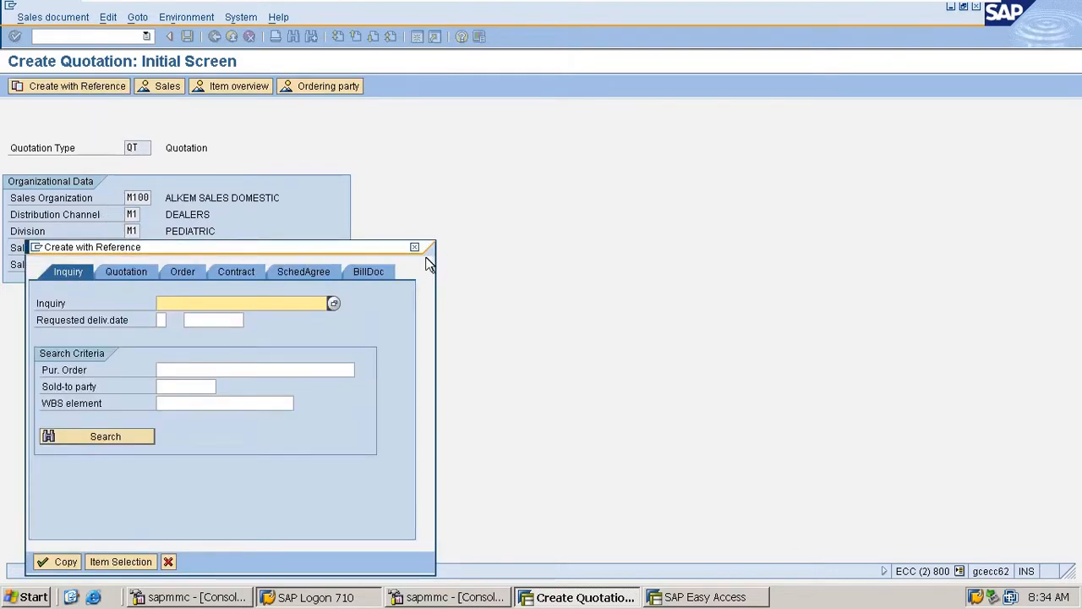
drag(390, 248, 742, 168)
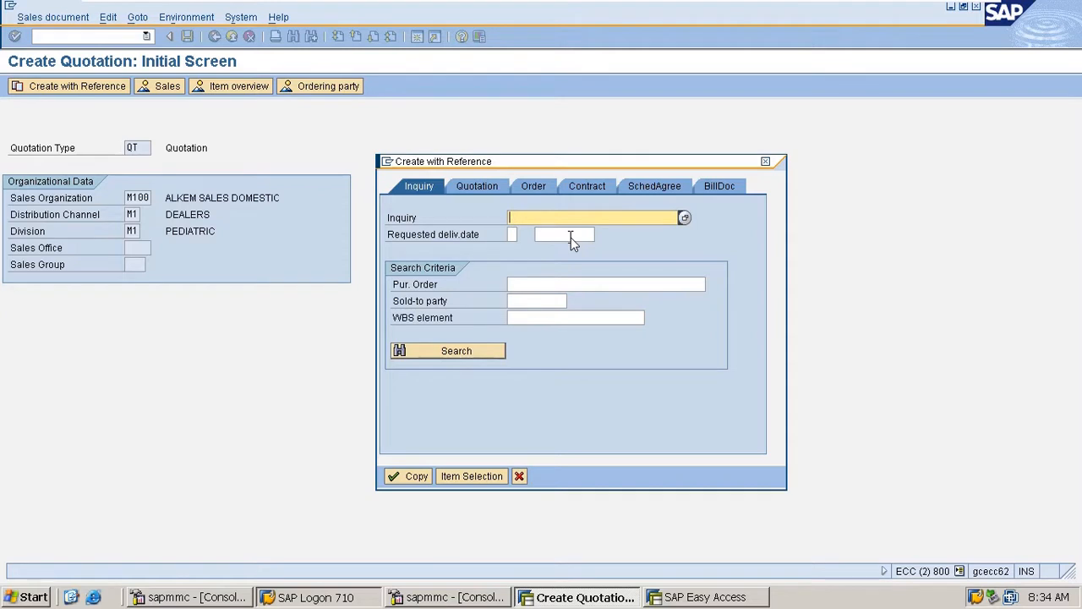
click(541, 302)
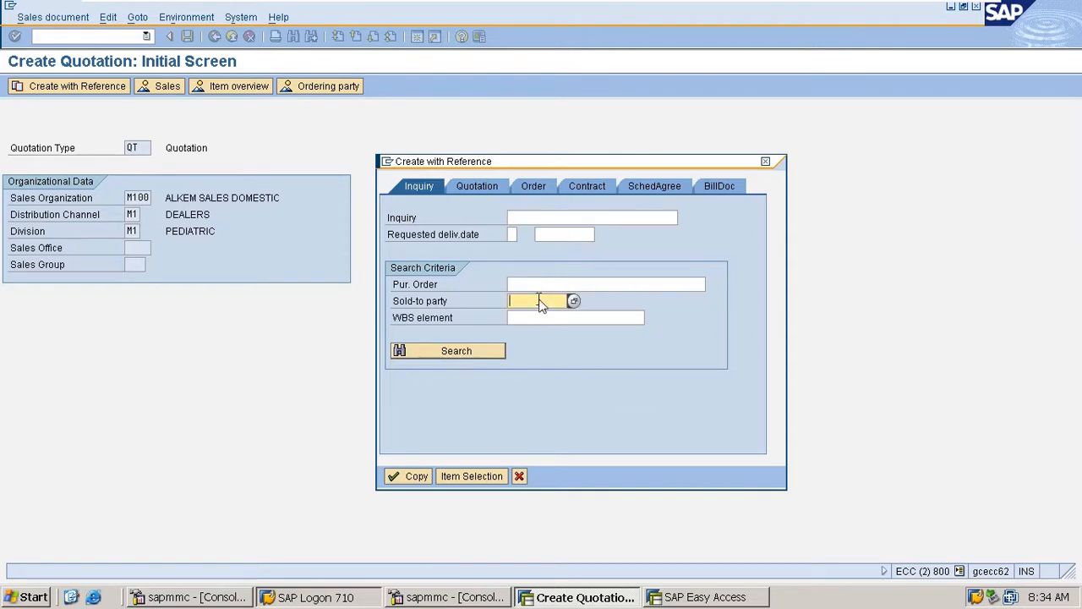
click(539, 314)
click(456, 353)
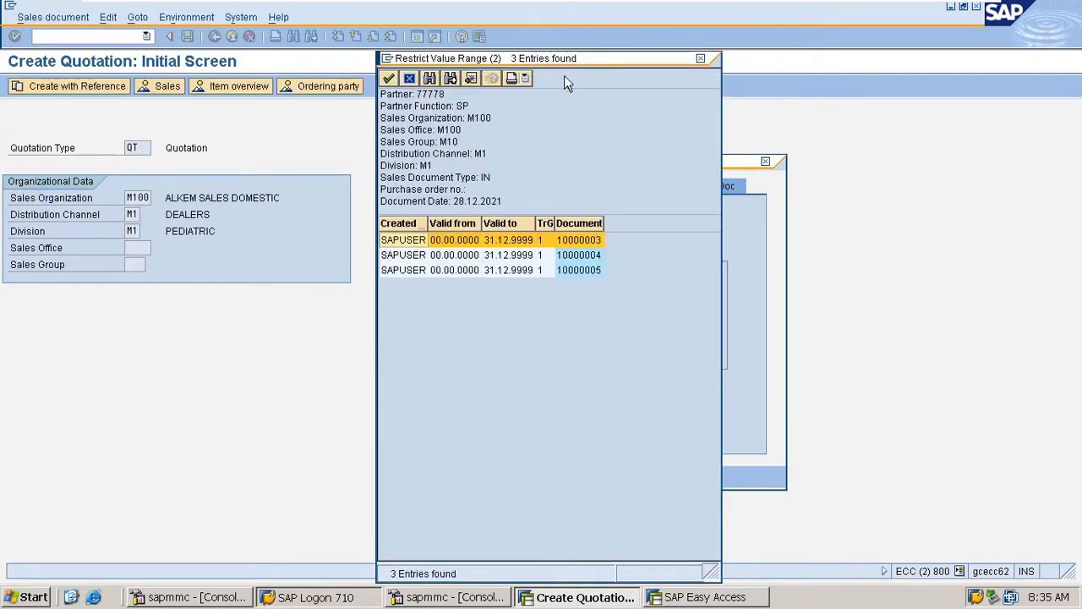
Select the customer's most recent inquiry as the reference and copy it into the quotation
drag(577, 61, 799, 4)
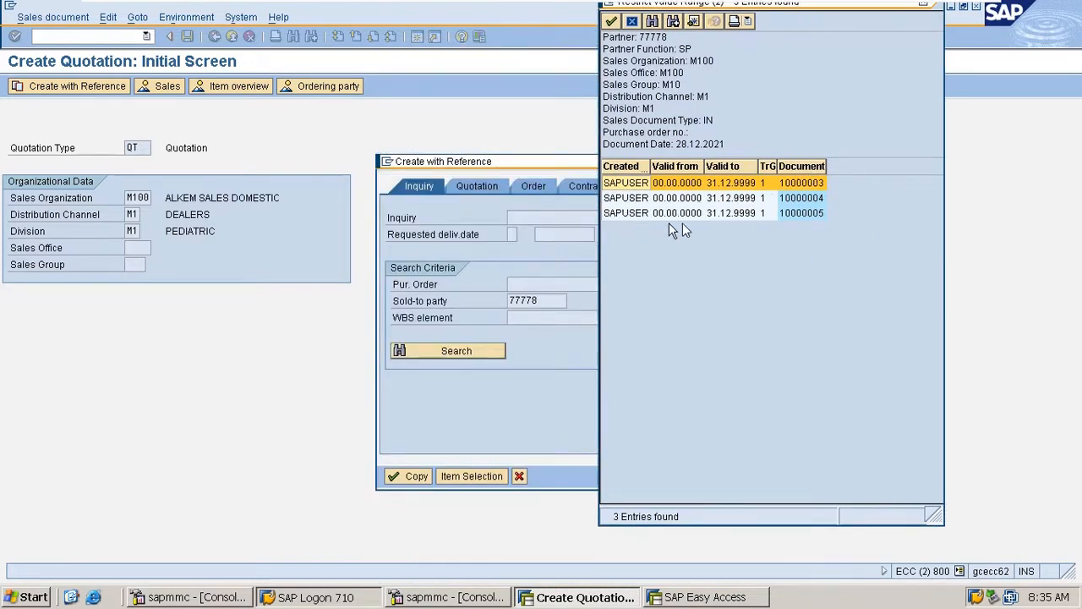
double_click(639, 210)
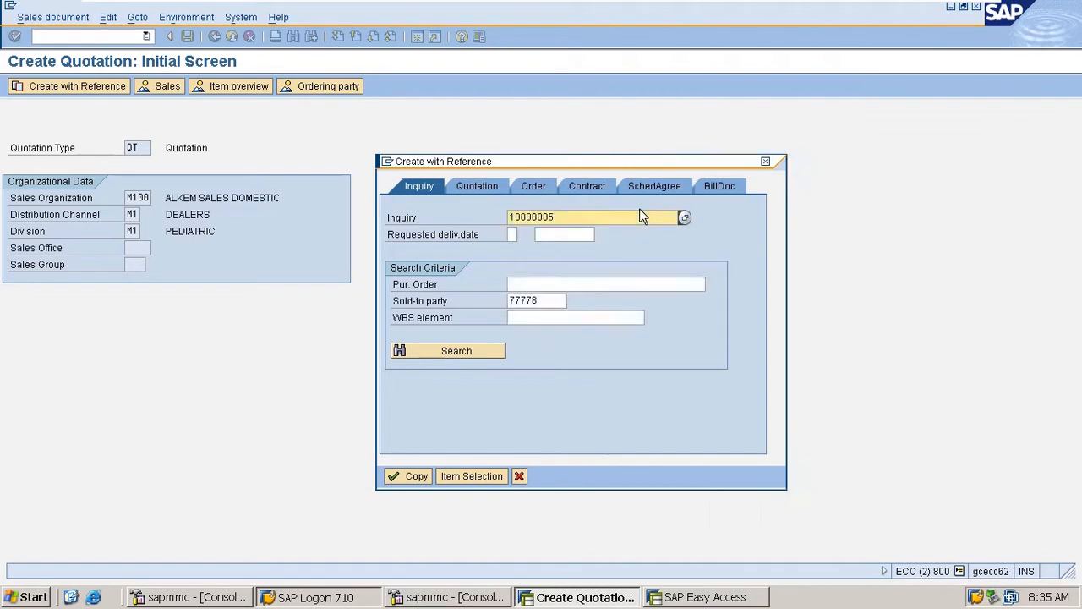
click(423, 476)
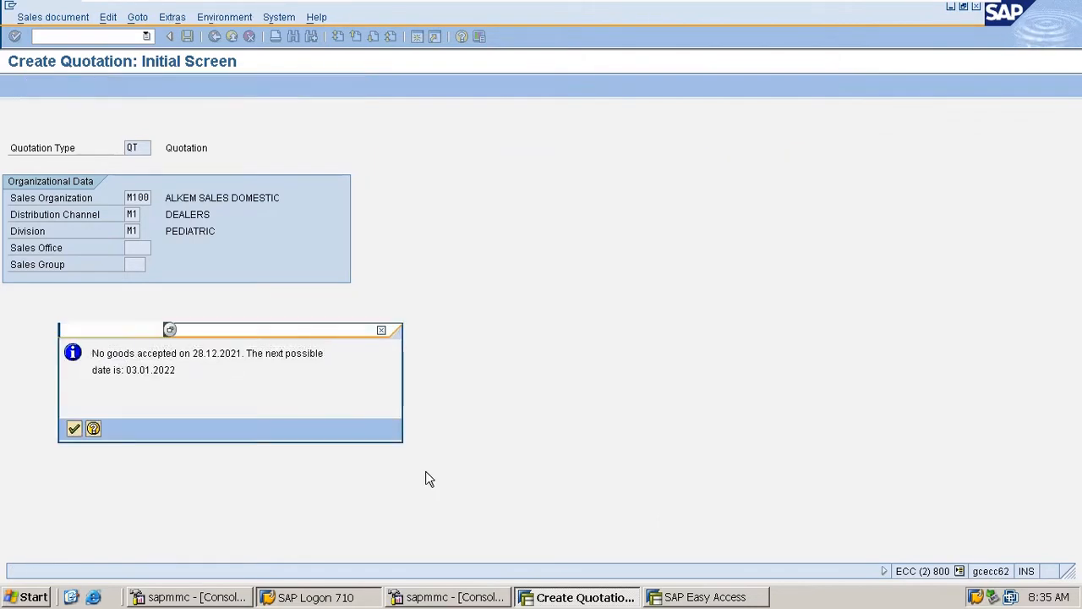
key(Return)
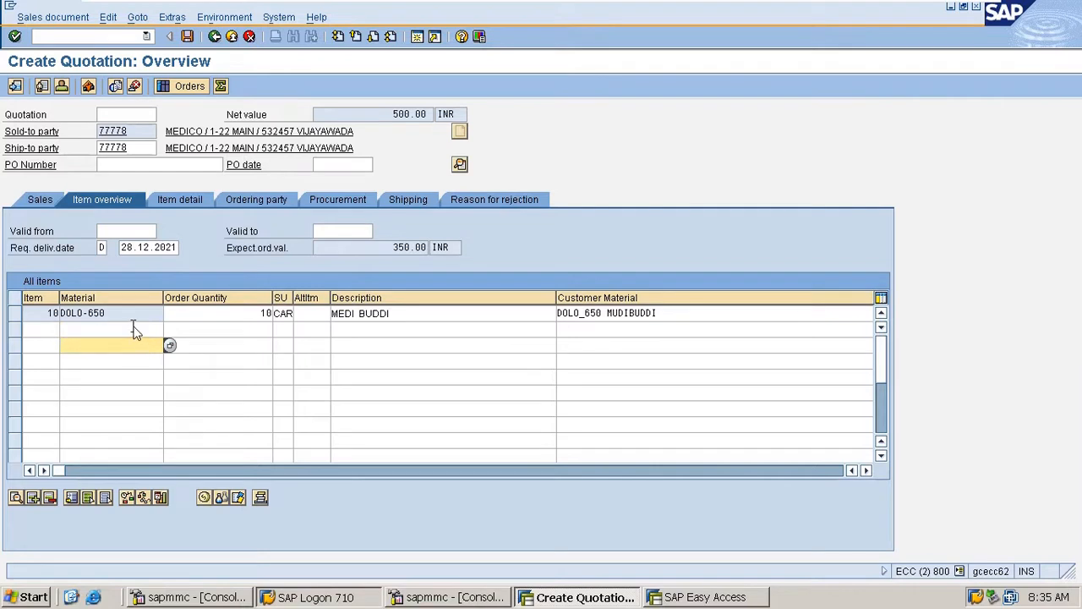
Set the order quantity of item DOLO-650 in the quotation to 5
click(225, 314)
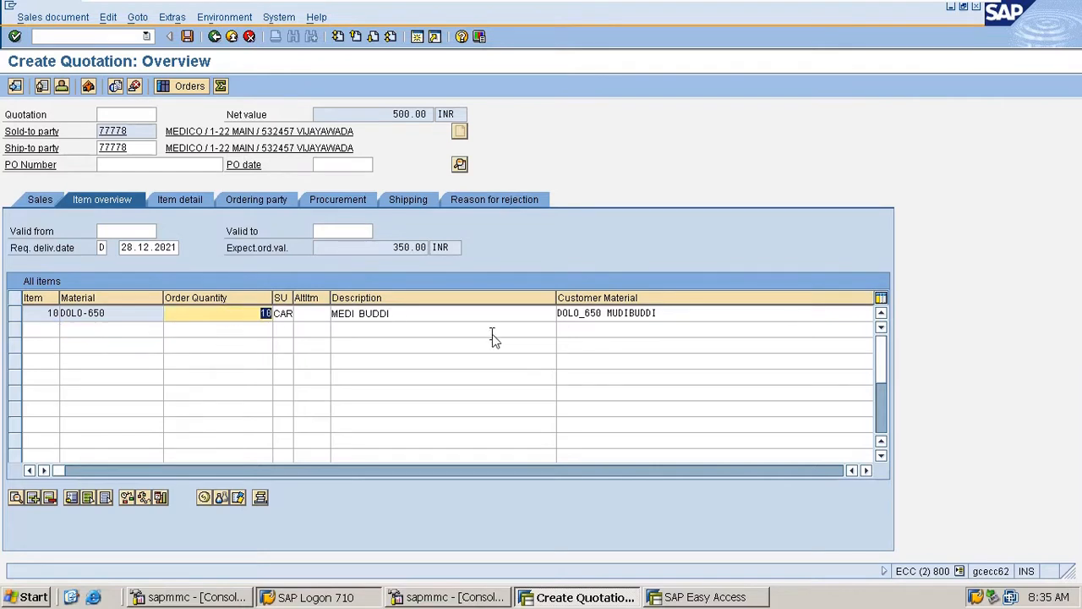
text(5)
key(Return)
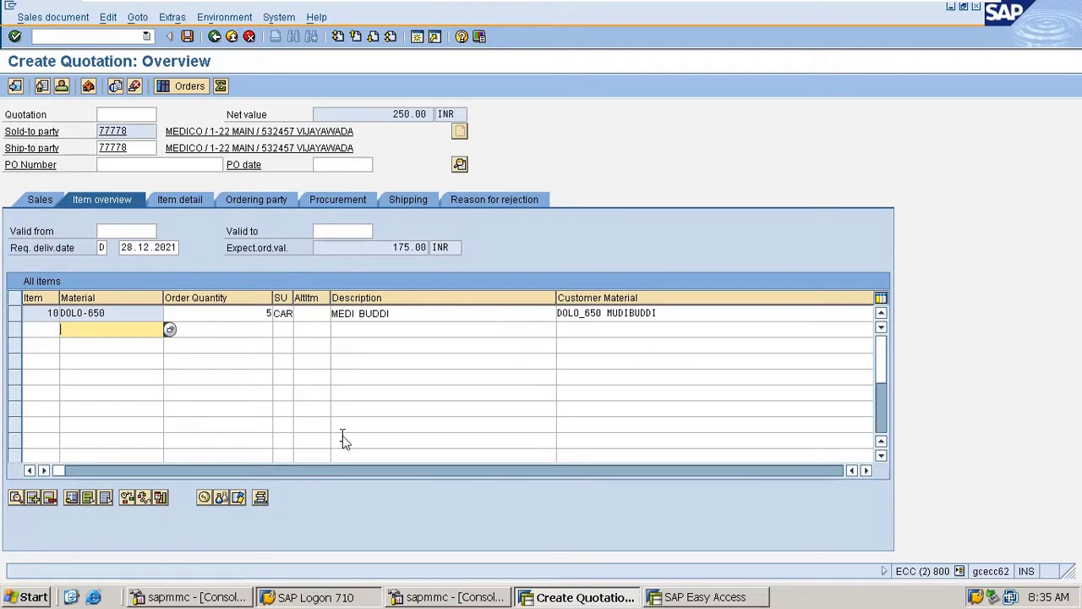
Set the quotation's valid-from date to 28.12.2021
click(157, 228)
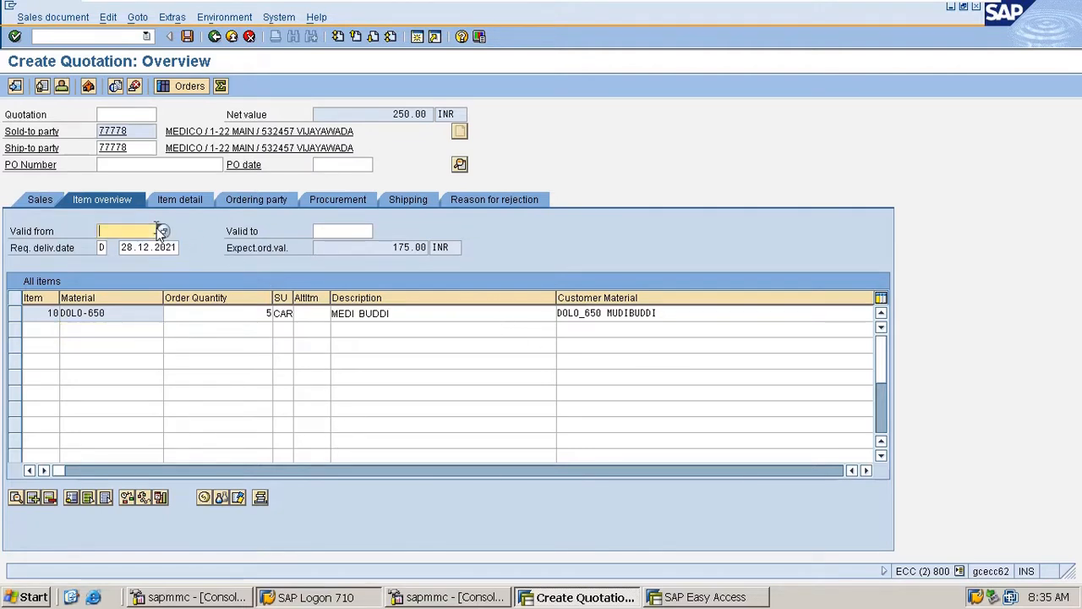
click(353, 232)
click(127, 233)
click(156, 231)
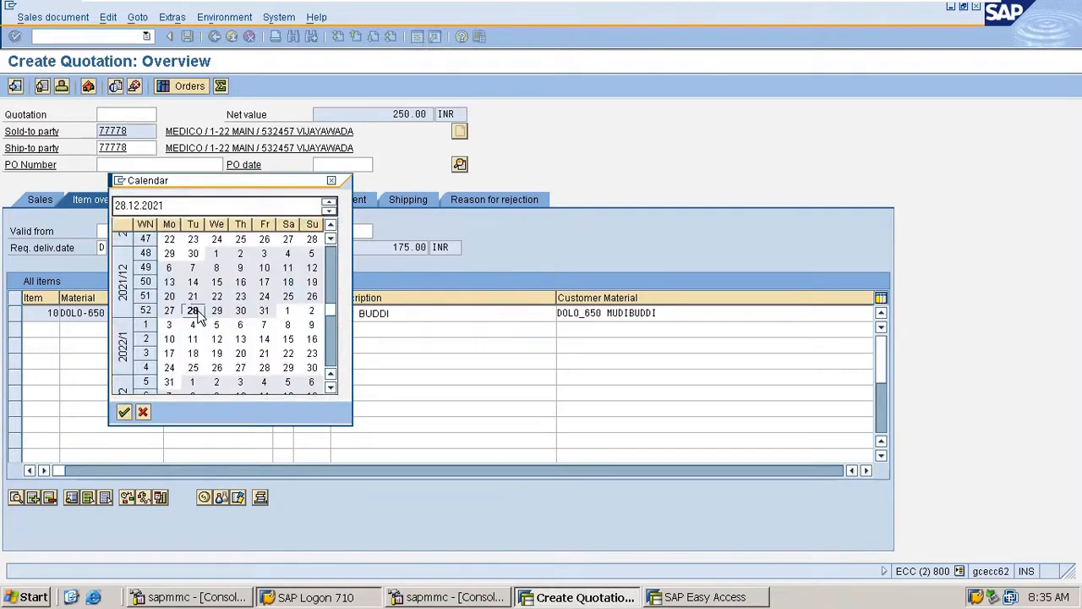
double_click(193, 310)
Set the quotation's valid-to date to 20.01.2022
click(364, 231)
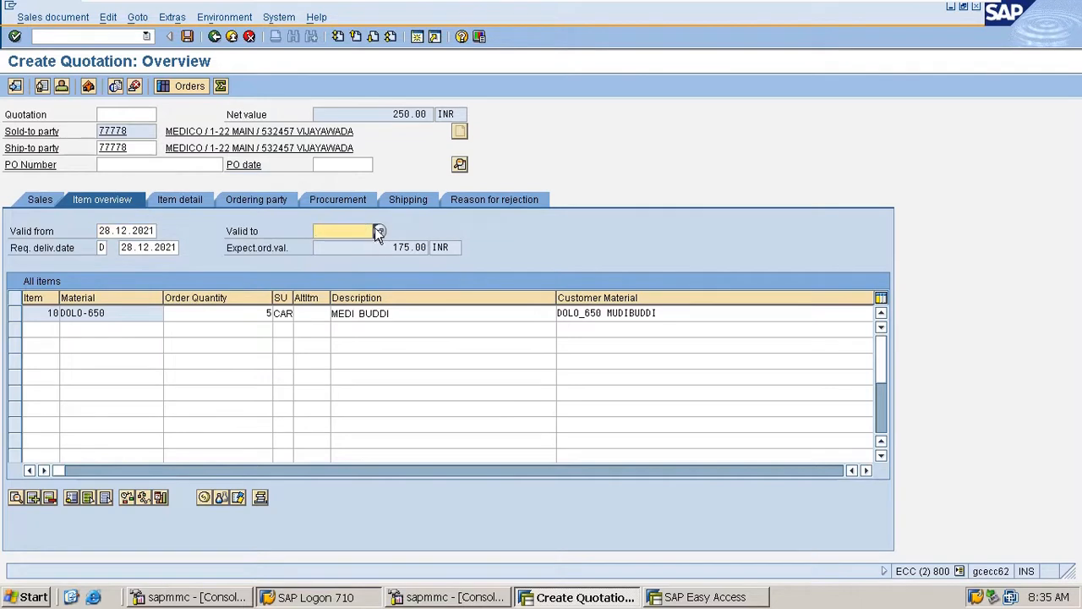
click(378, 231)
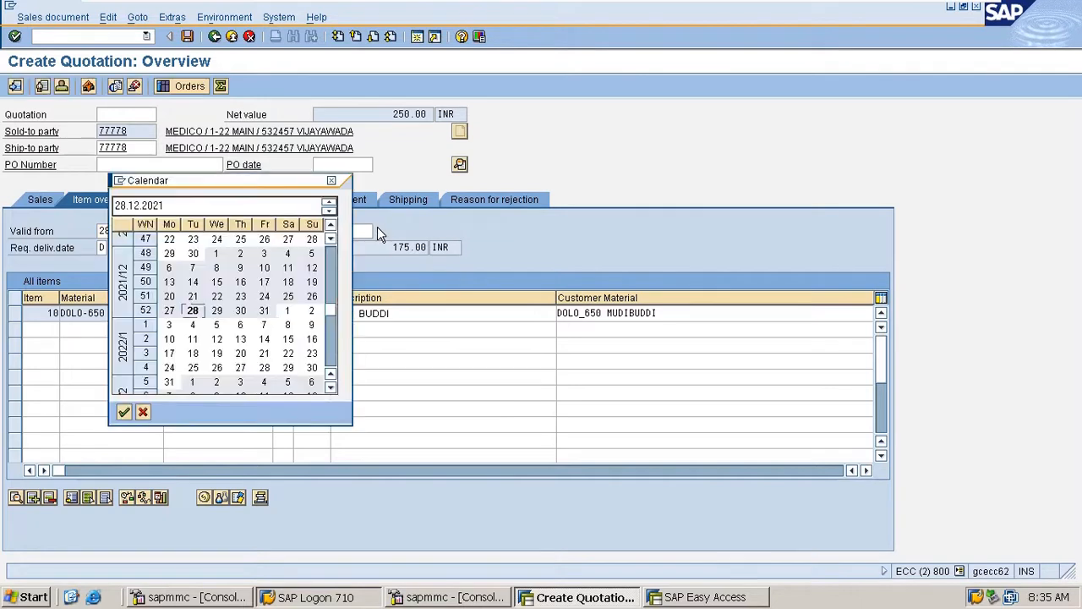
double_click(241, 354)
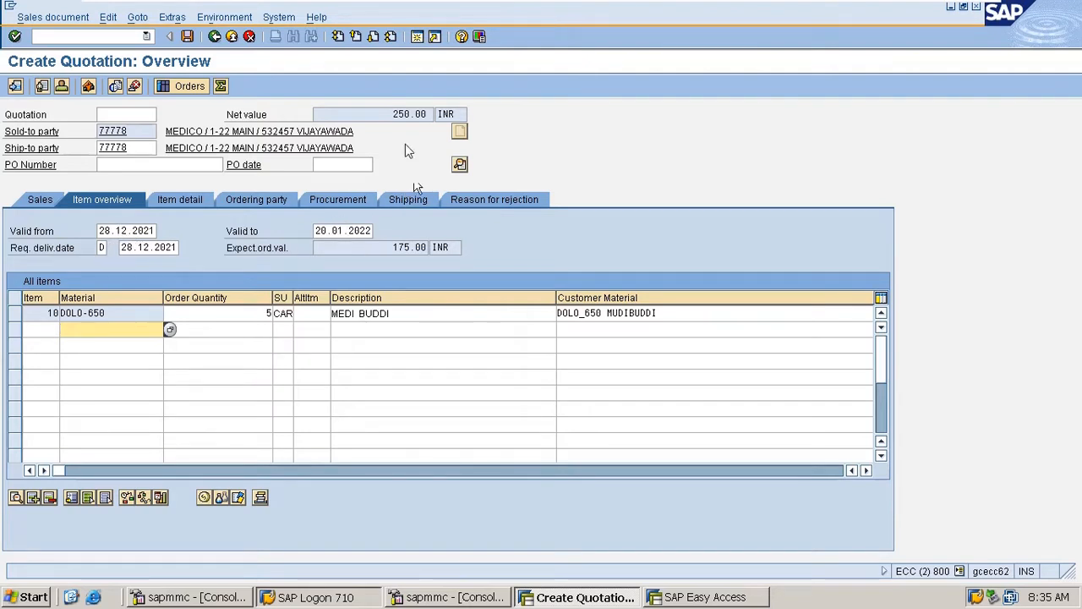
Check the quotation for missing data with the incompletion log and save it
click(108, 17)
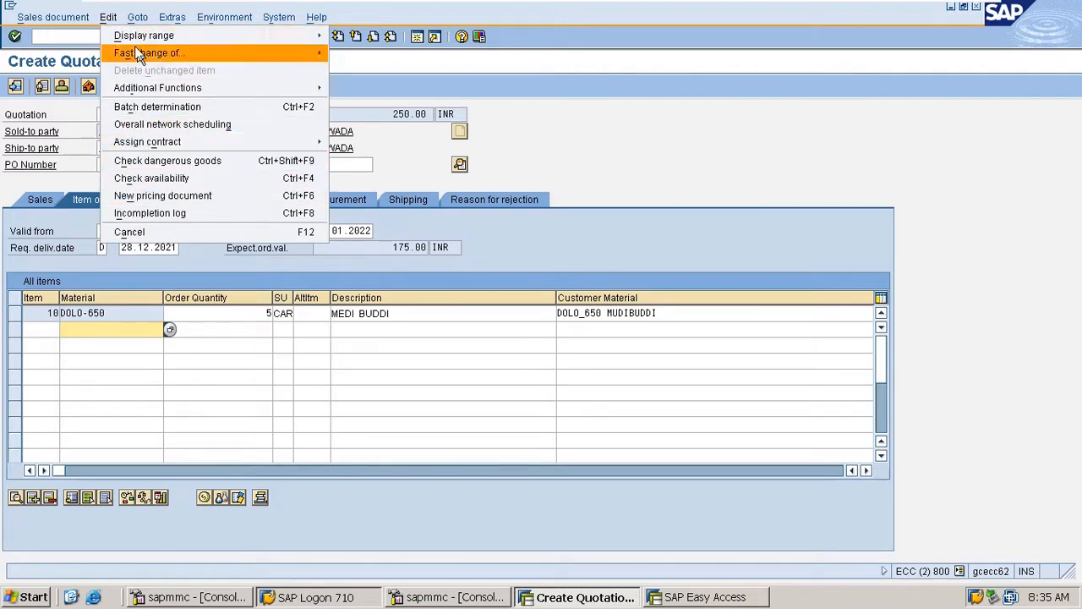
click(110, 17)
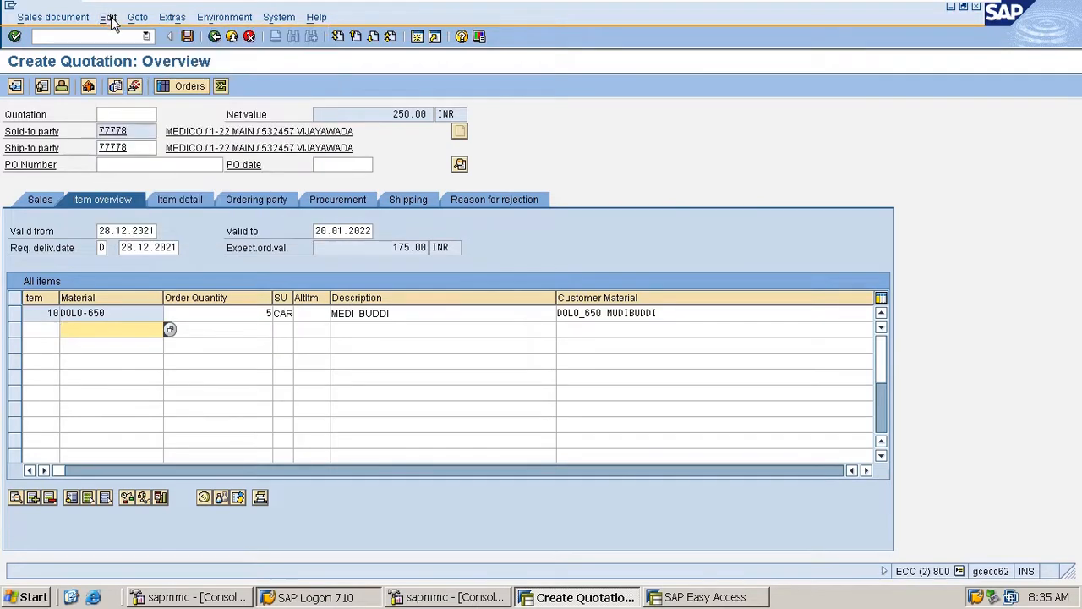
click(109, 17)
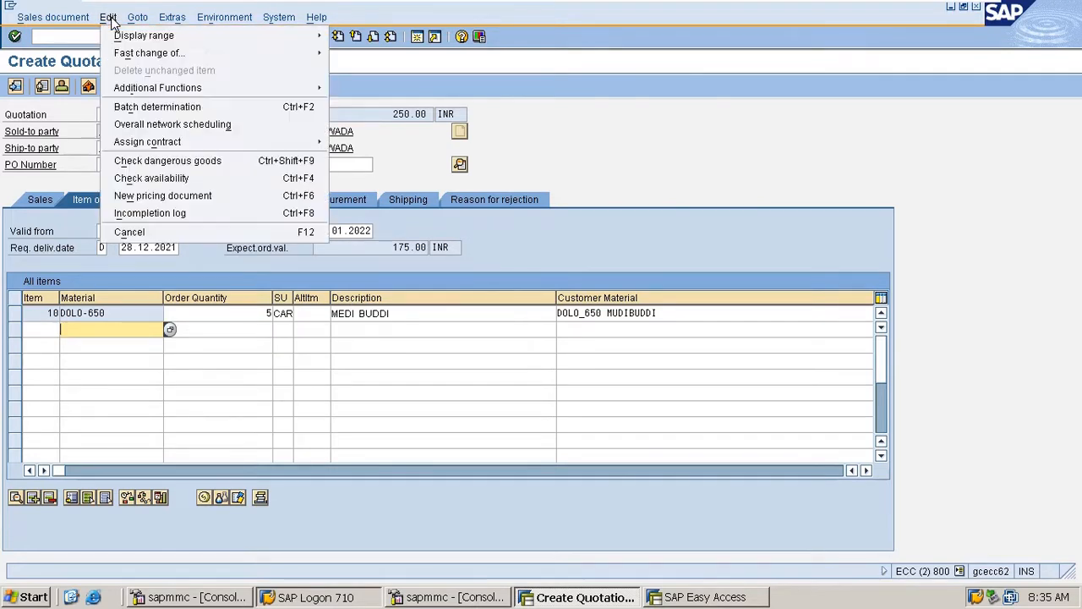
click(143, 213)
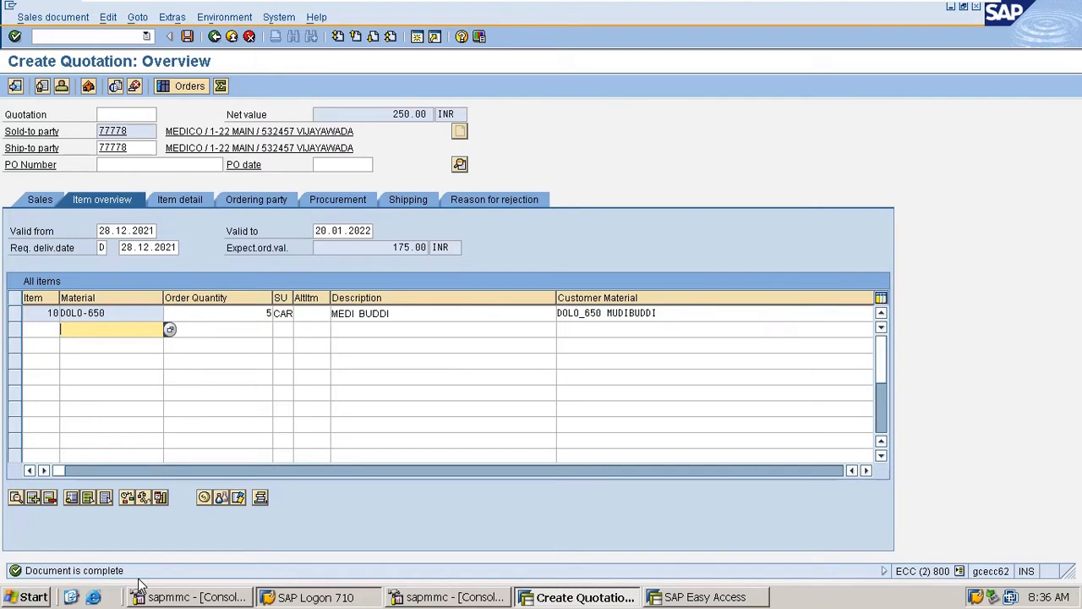
click(187, 36)
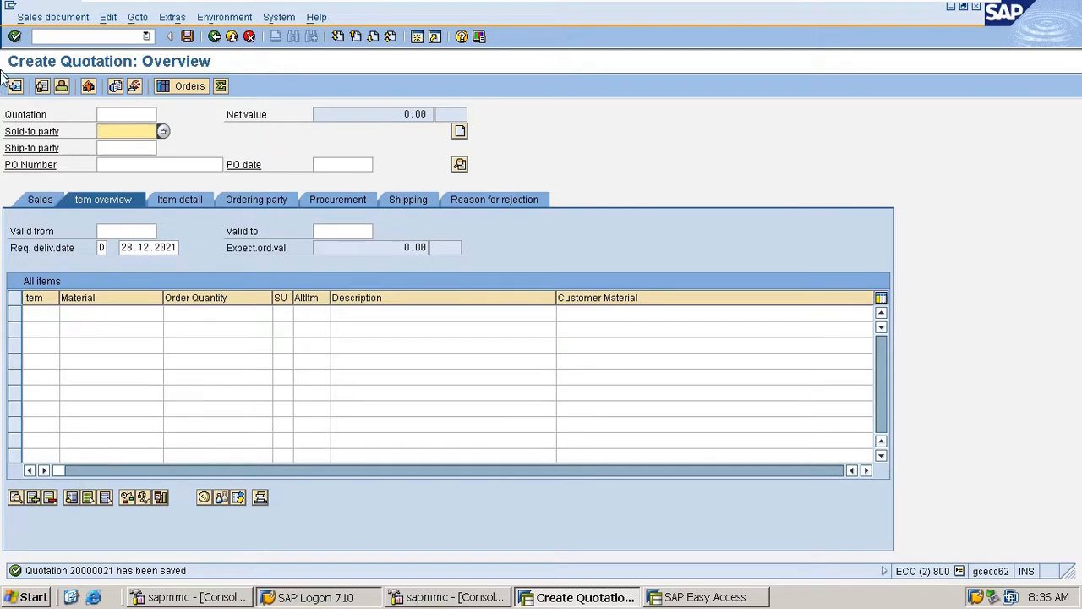
Open the Shipping Point Determination configuration and start a new entry
click(84, 37)
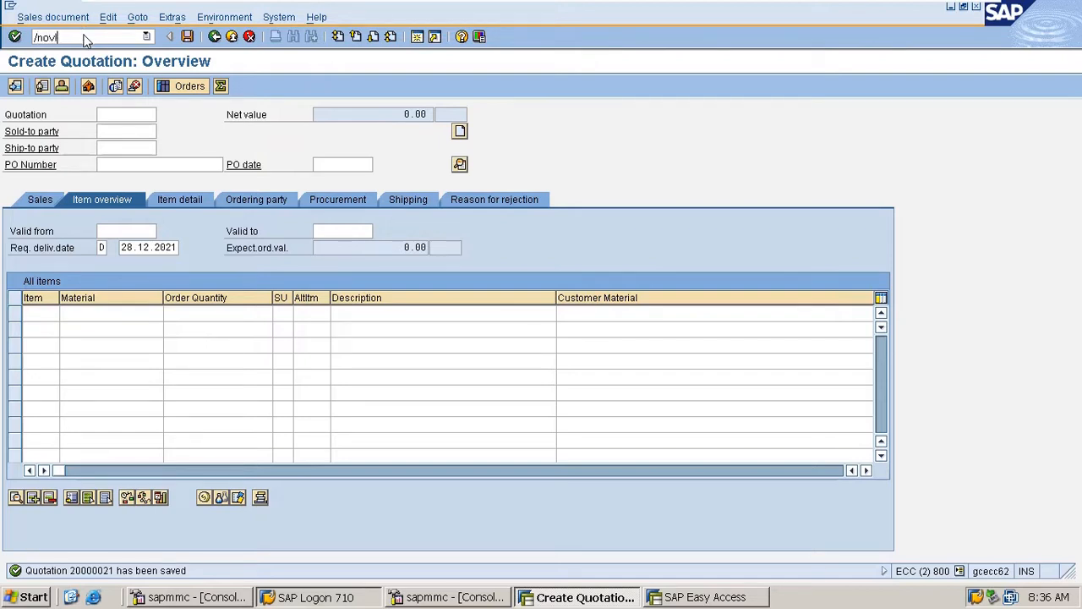
key(Return)
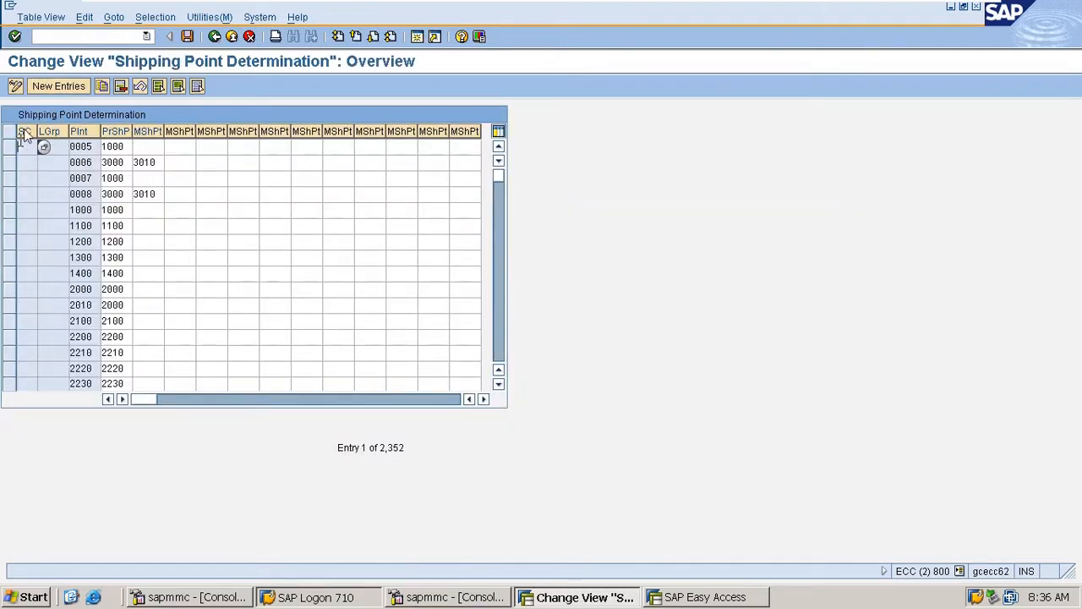
click(49, 88)
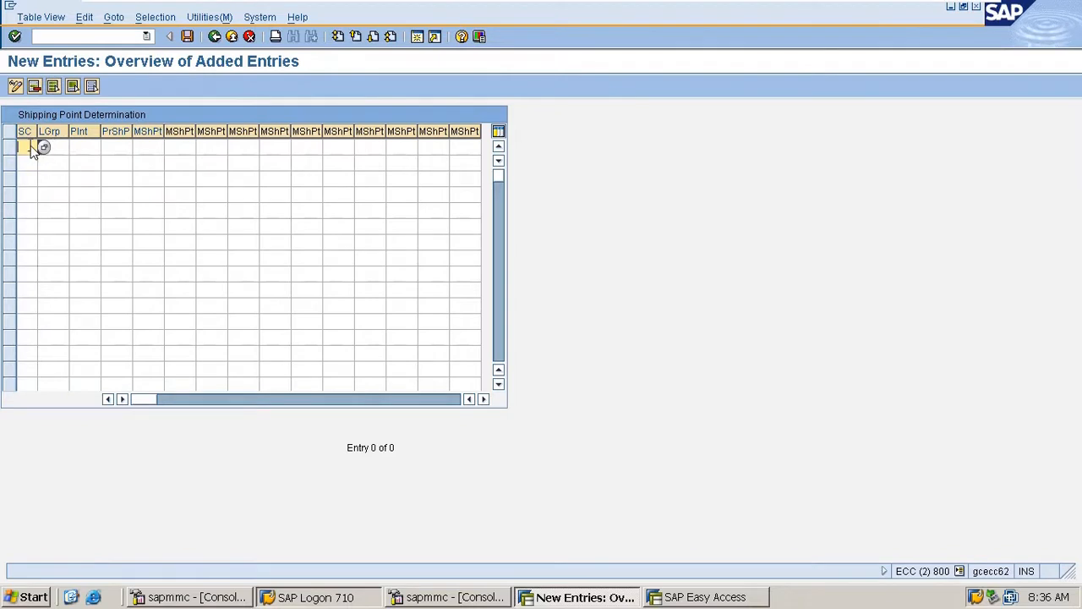
Try to add a shipping point determination entry with shipping condition 01, loading group 0001, plant M100 and proposed shipping point M100
text(01)
key(Tab)
text(0001)
key(Tab)
text(m100)
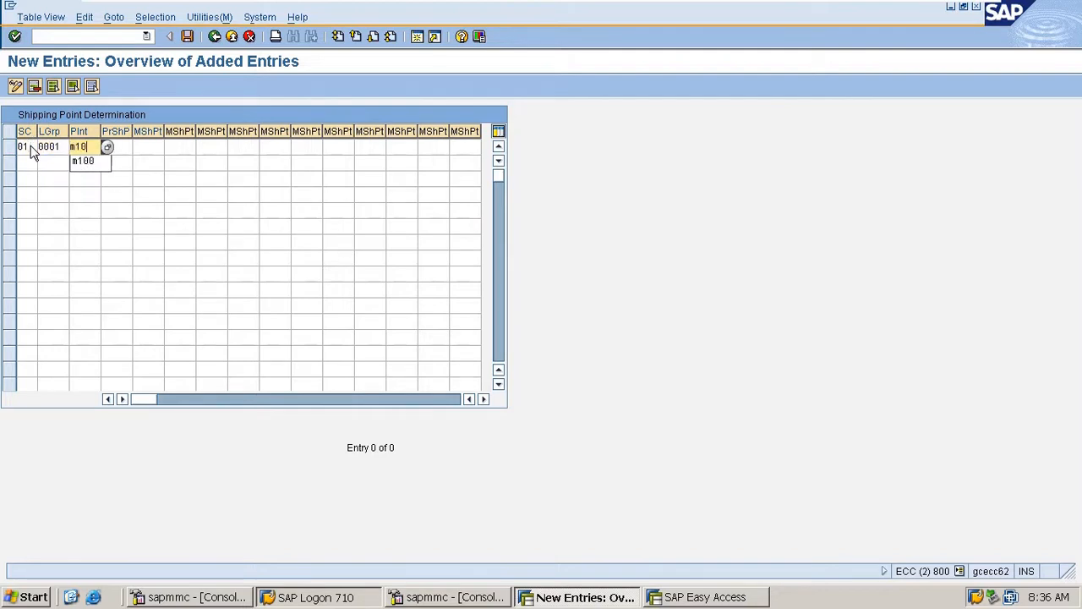
key(Tab)
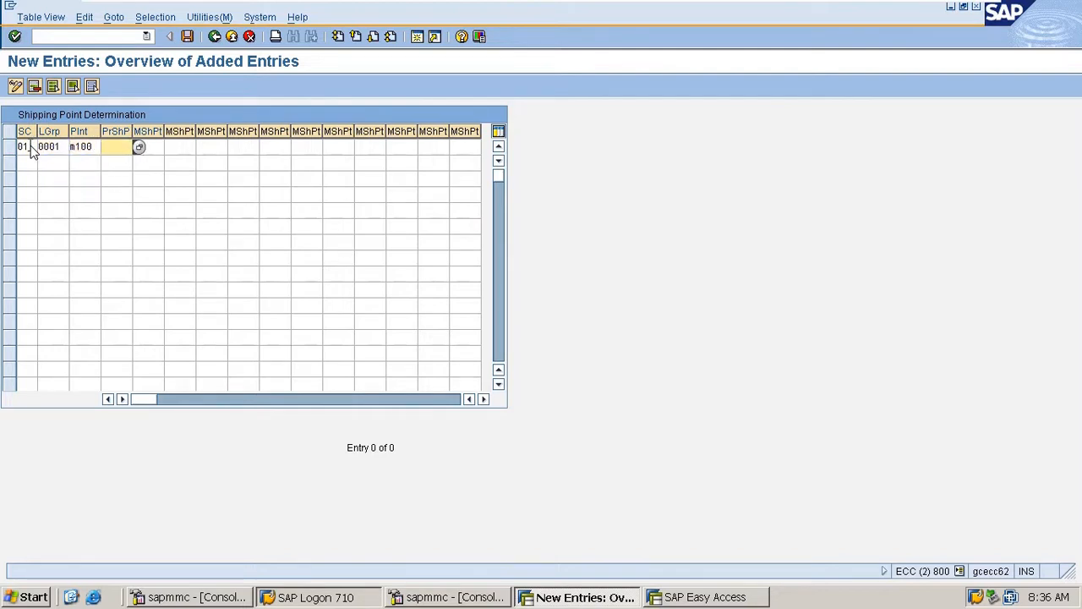
text(m101)
key(Return)
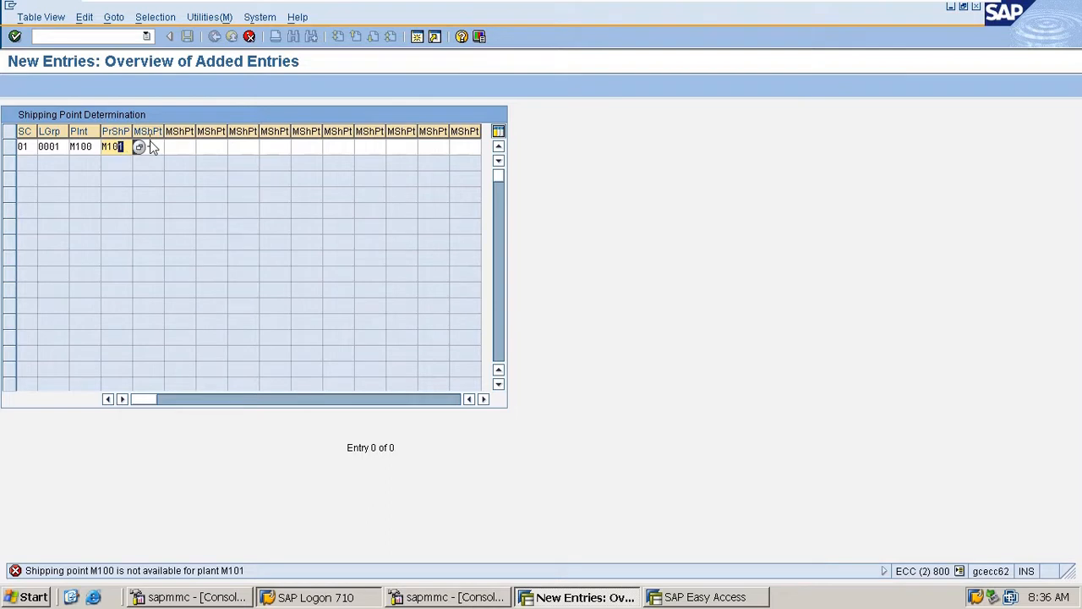
text(0)
key(Return)
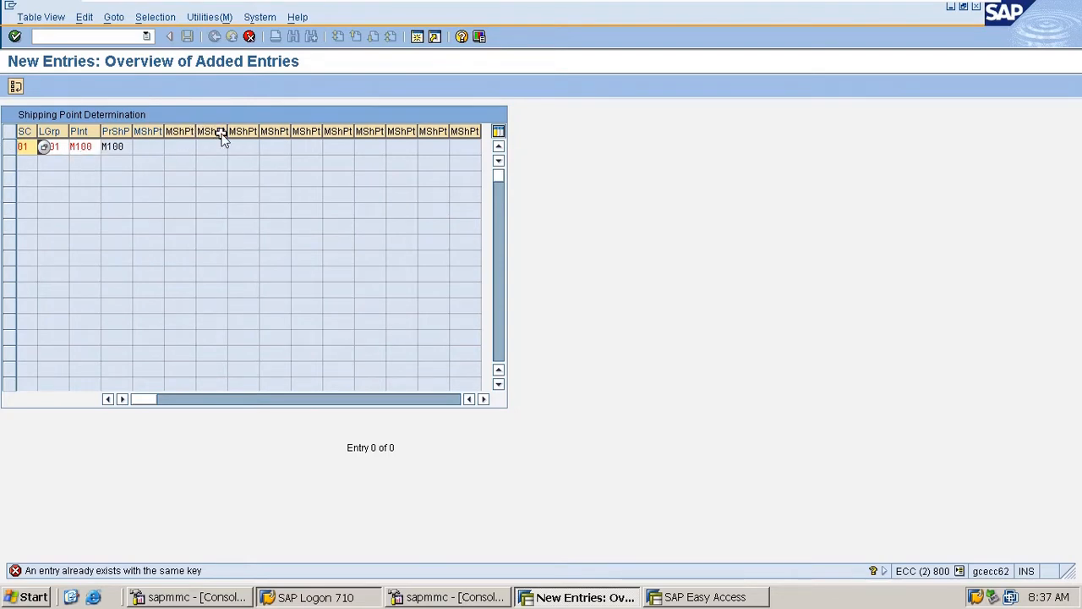
Examine the shipping condition, loading group and plant that form the key of the shipping point entry
click(144, 148)
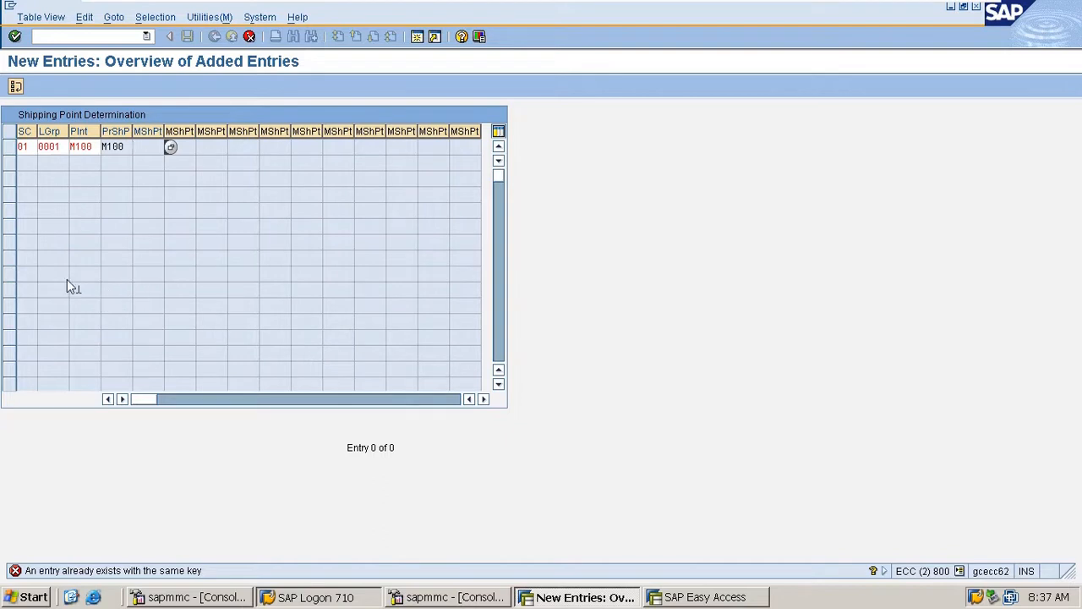
click(31, 148)
drag(32, 147, 5, 153)
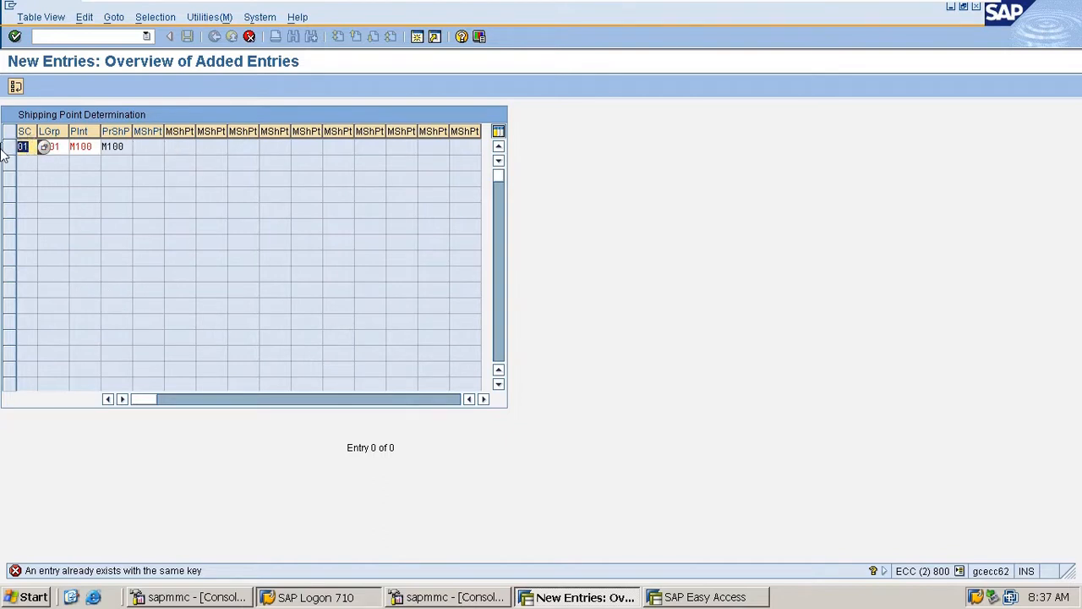
click(57, 150)
drag(65, 147, 5, 153)
click(95, 148)
drag(96, 147, 5, 150)
Open the customer's sales area data in a new session with transaction XD02, using sales area M100, M1, M1
click(97, 39)
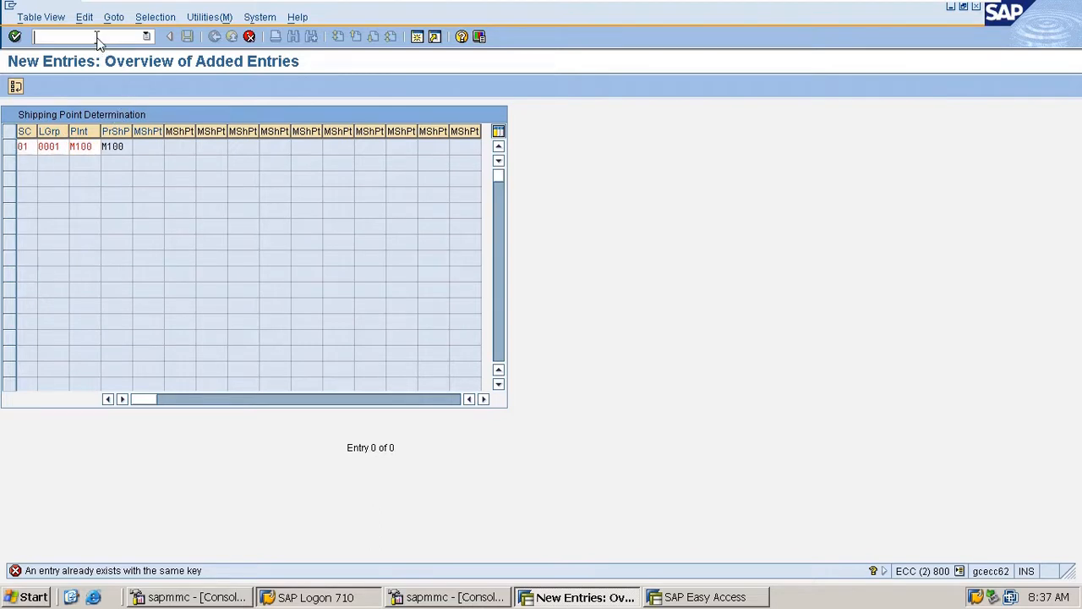
text(/oxd02)
key(Return)
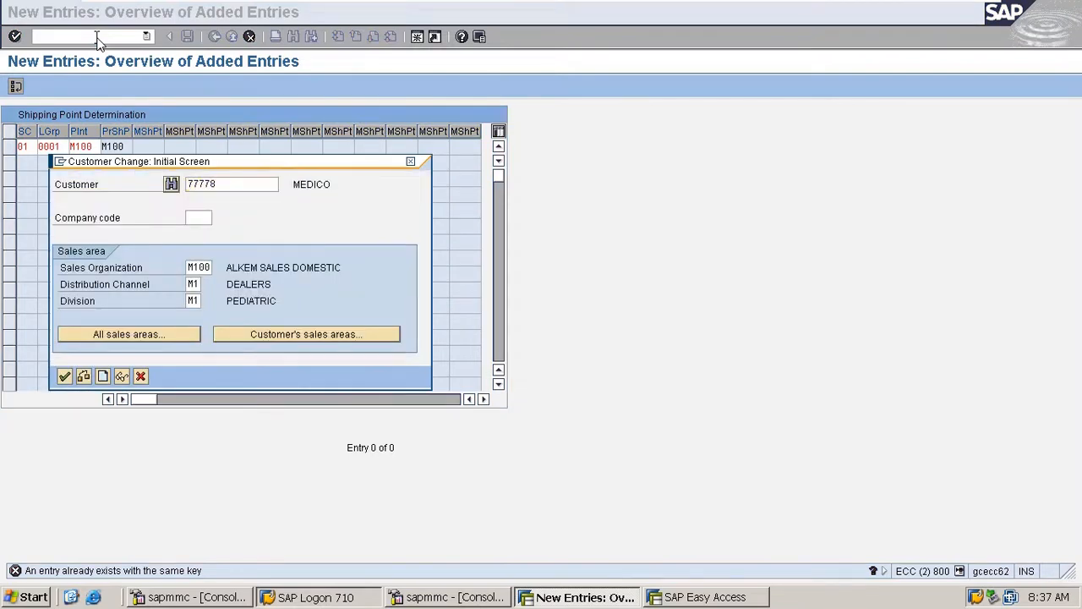
key(Return)
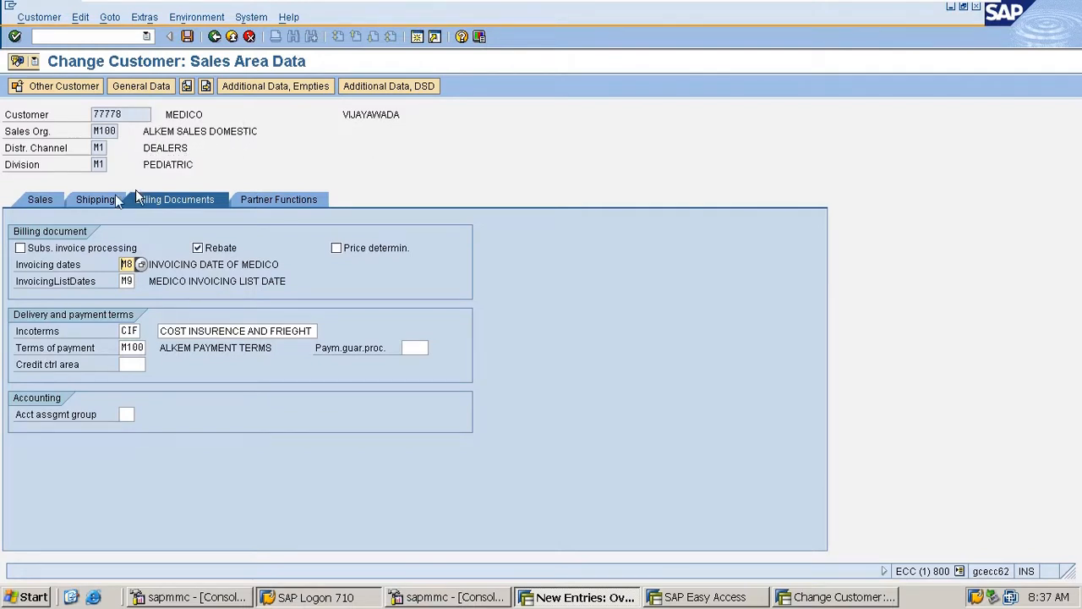
Examine the shipping conditions in the customer's shipping data, then save and leave the customer master
click(95, 201)
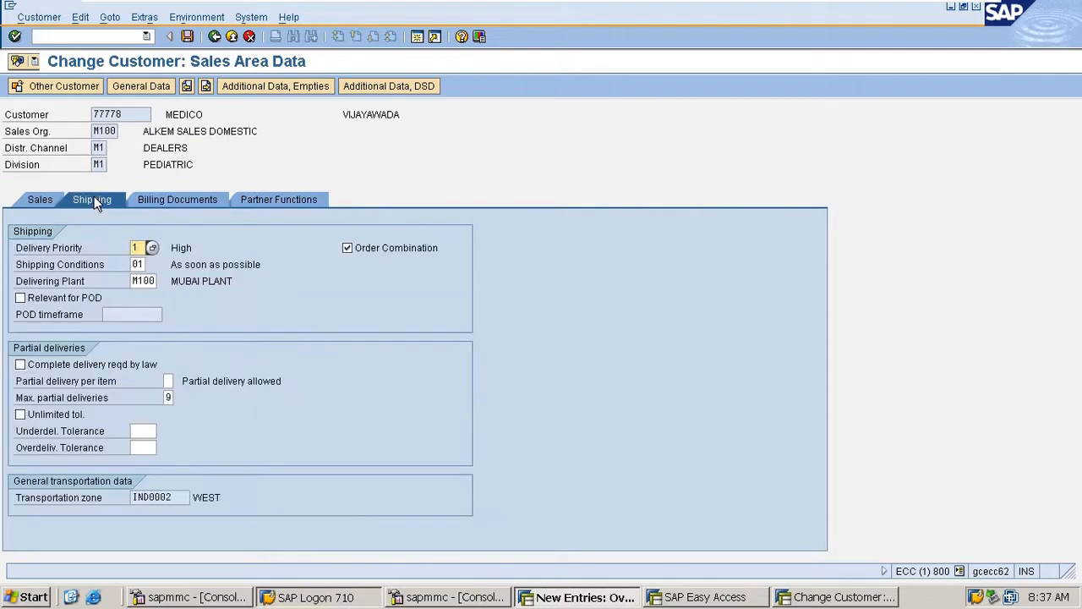
double_click(137, 264)
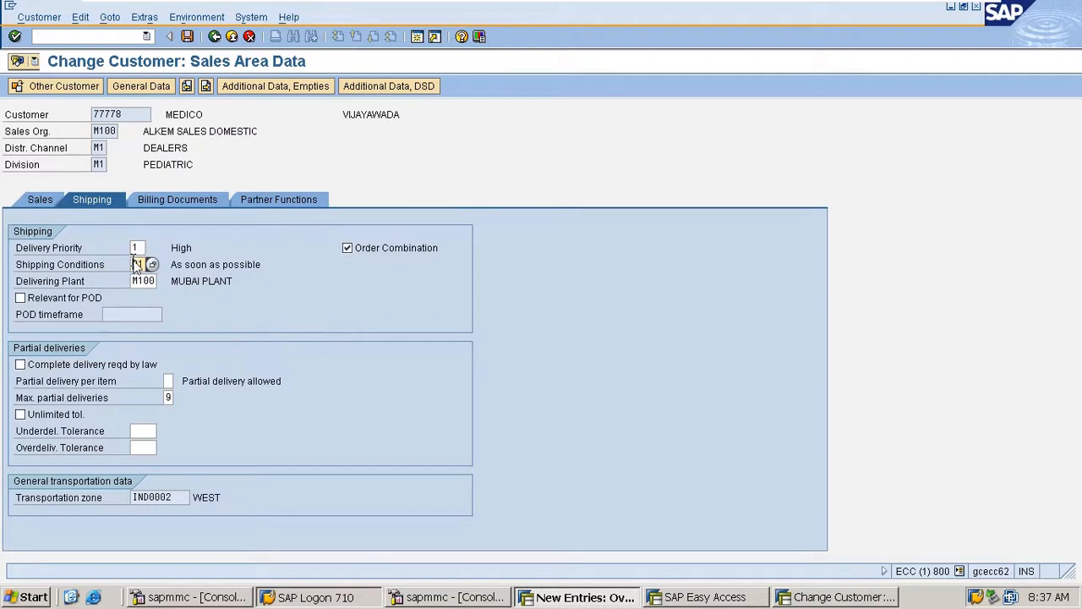
click(189, 38)
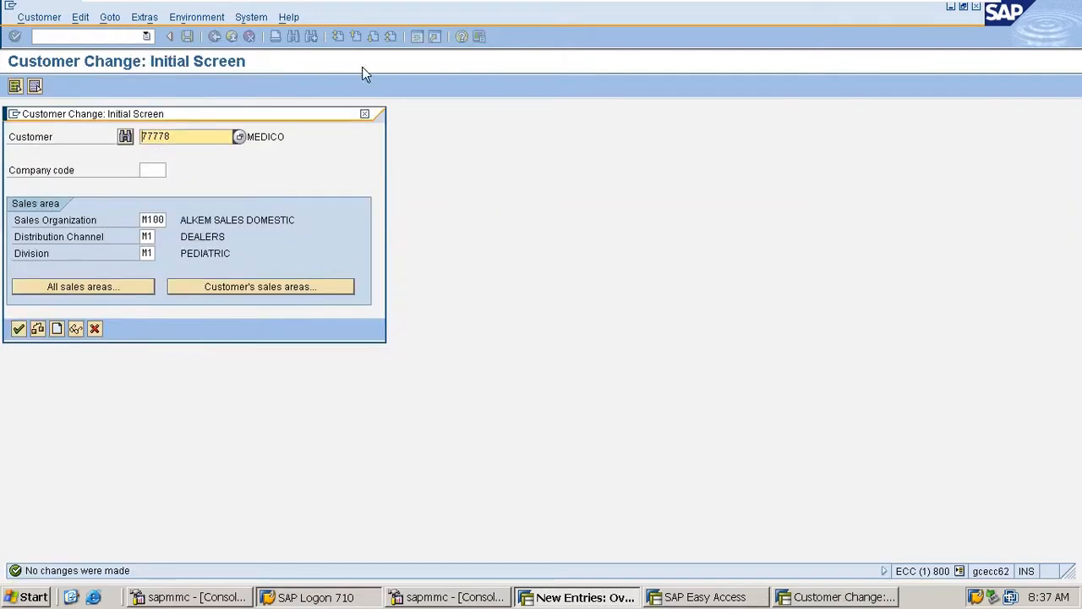
click(366, 113)
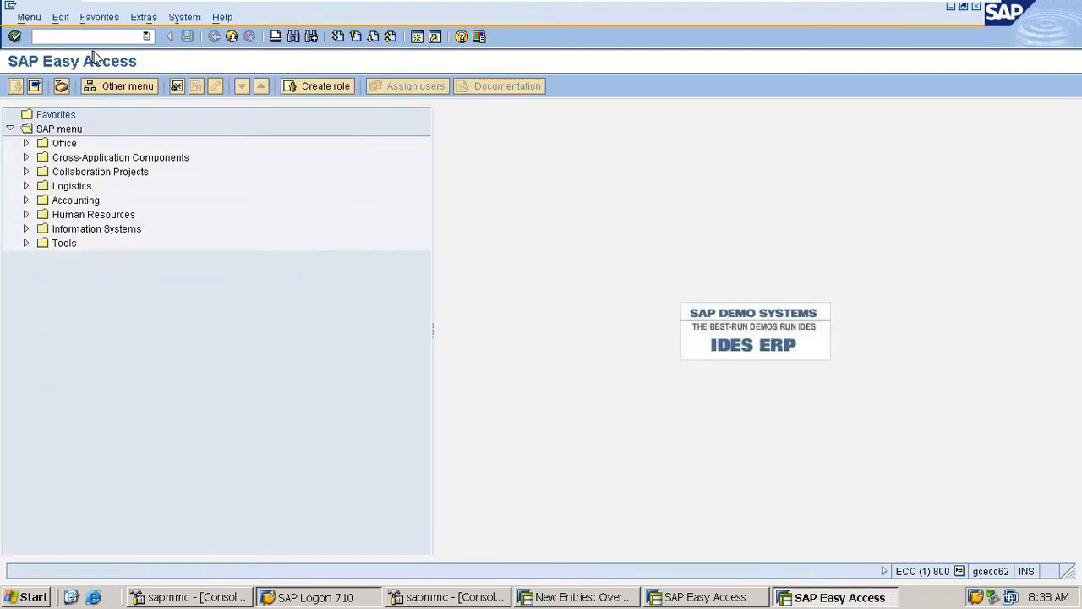
Open material DOLO-650 for change with transaction MM02 at plant M100, storage location M101, sales organization M100 and distribution channel M1
text(/nmm0)
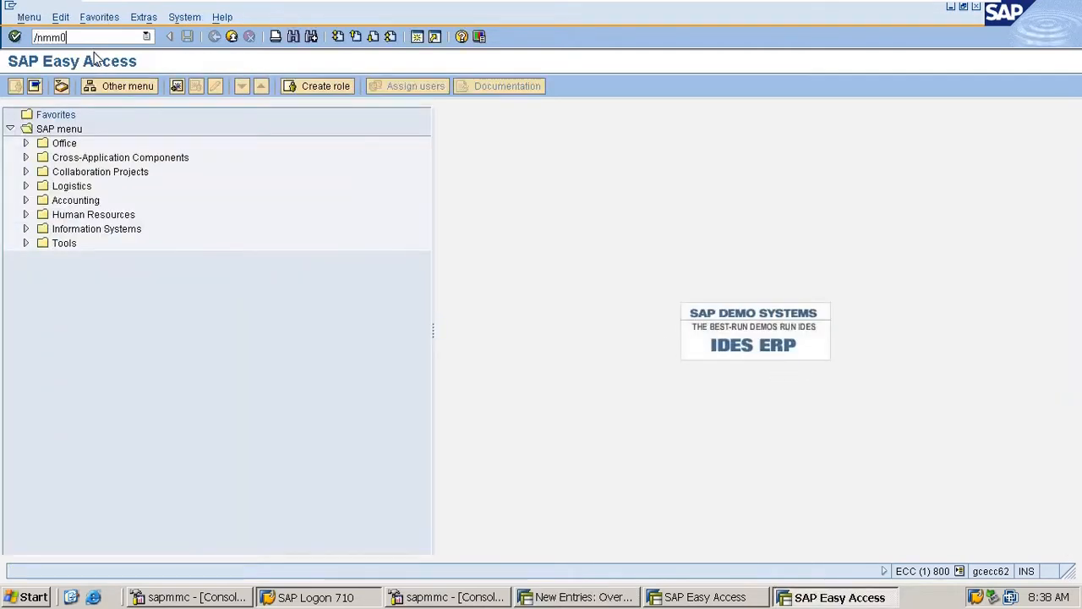
text(2)
key(Return)
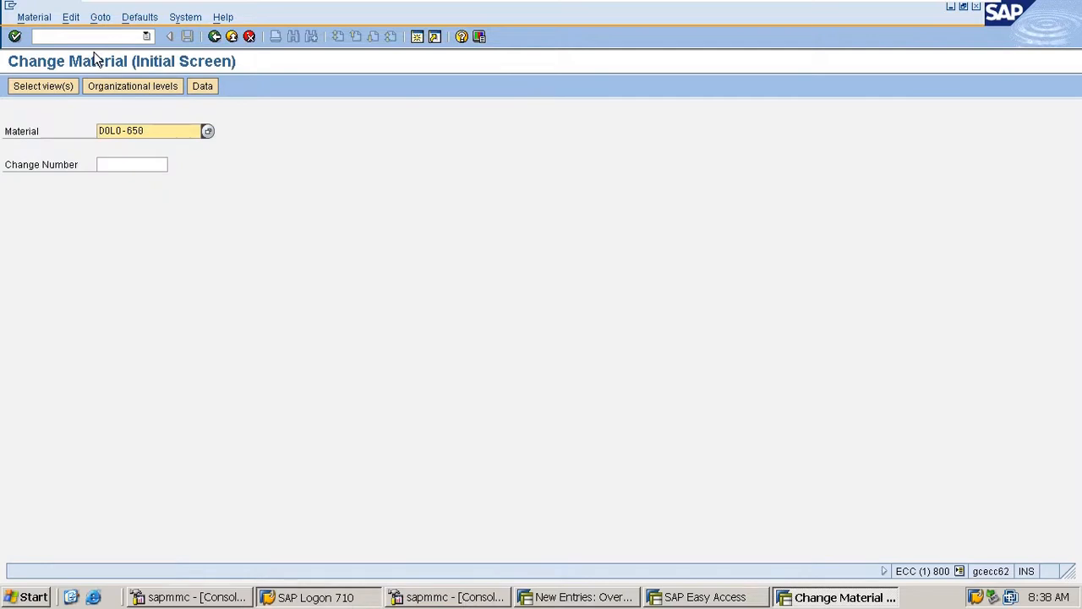
key(Return)
key(Return)
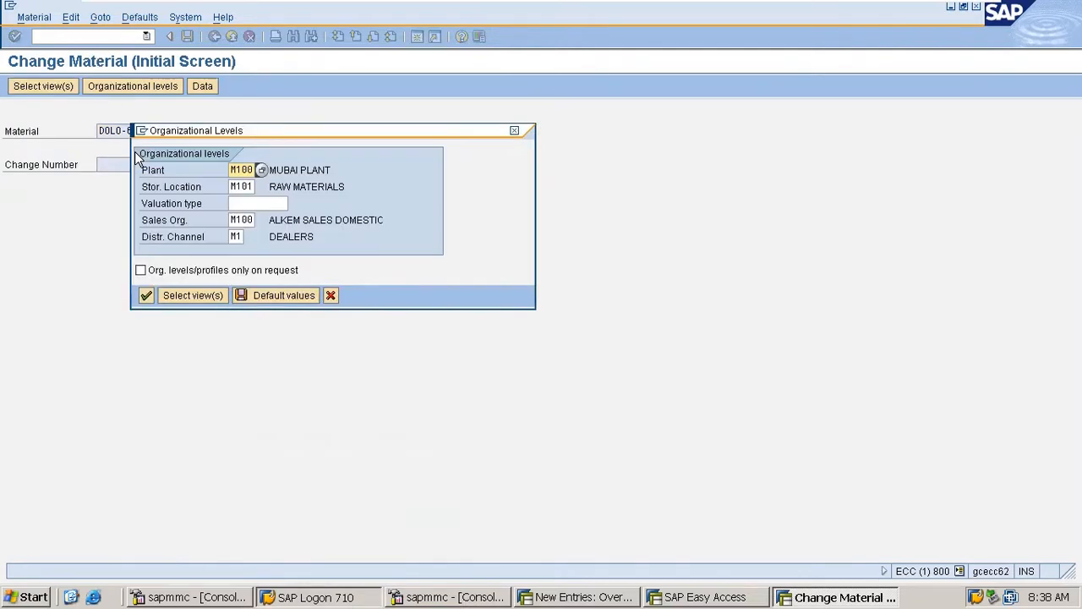
key(Return)
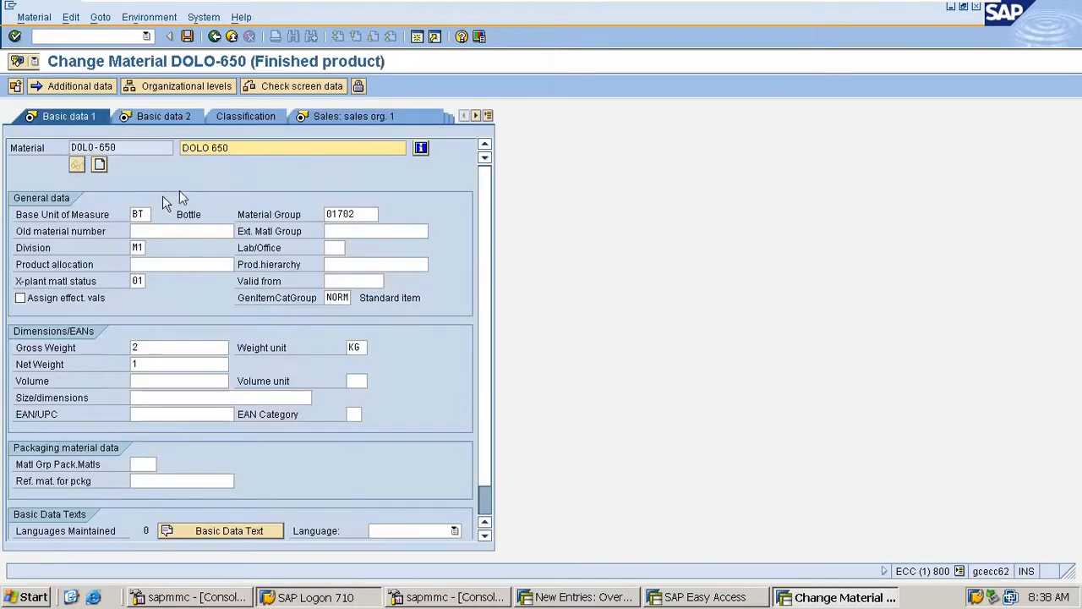
Examine the loading group in DOLO-650's Sales: General/Plant data, then return to the initial material screen
click(487, 115)
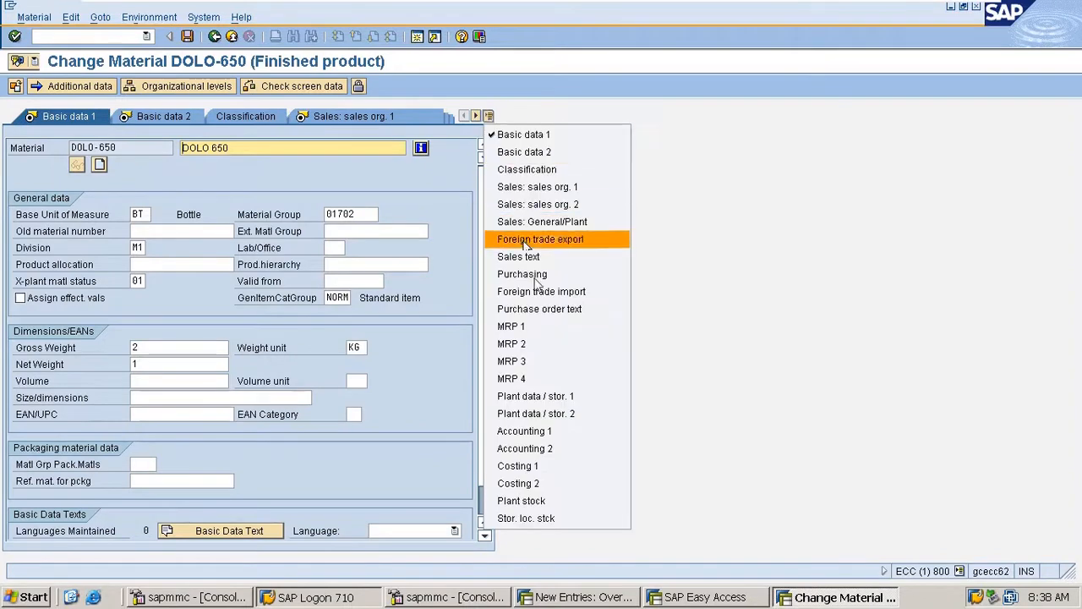
click(562, 222)
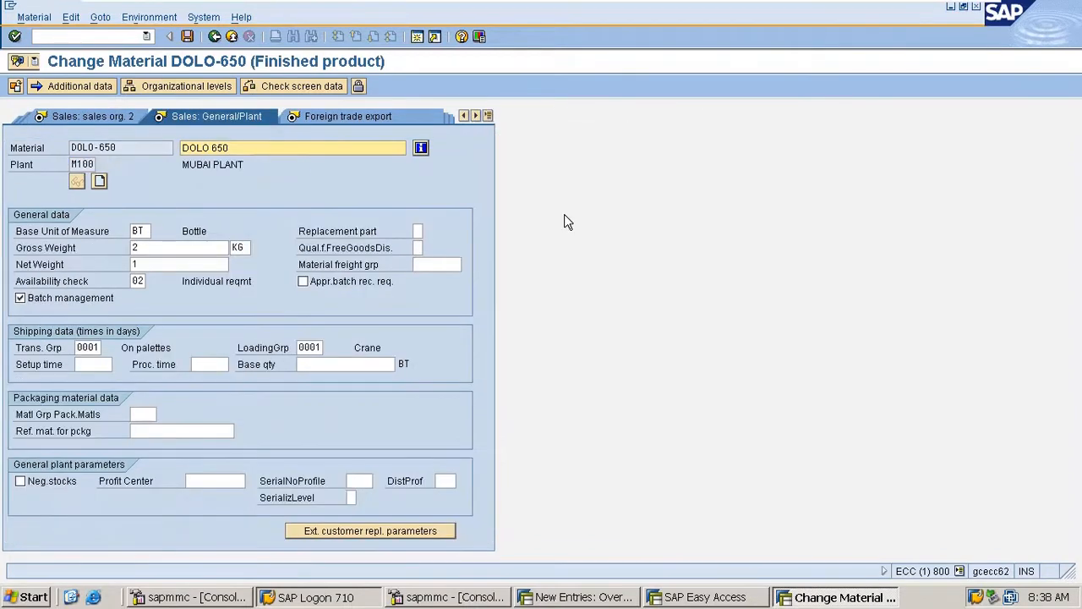
double_click(309, 348)
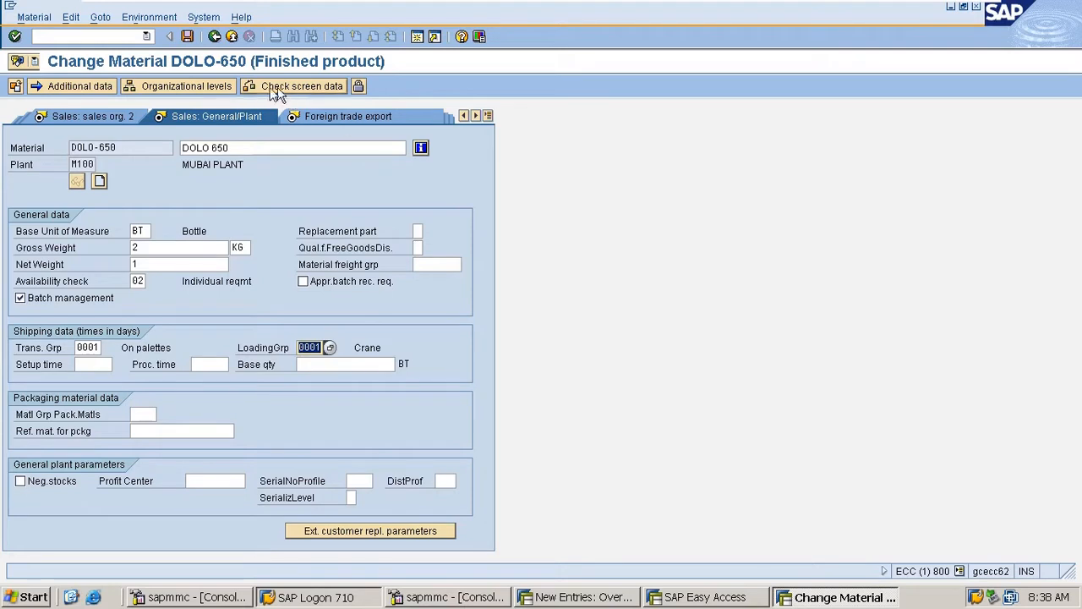
click(187, 38)
click(214, 37)
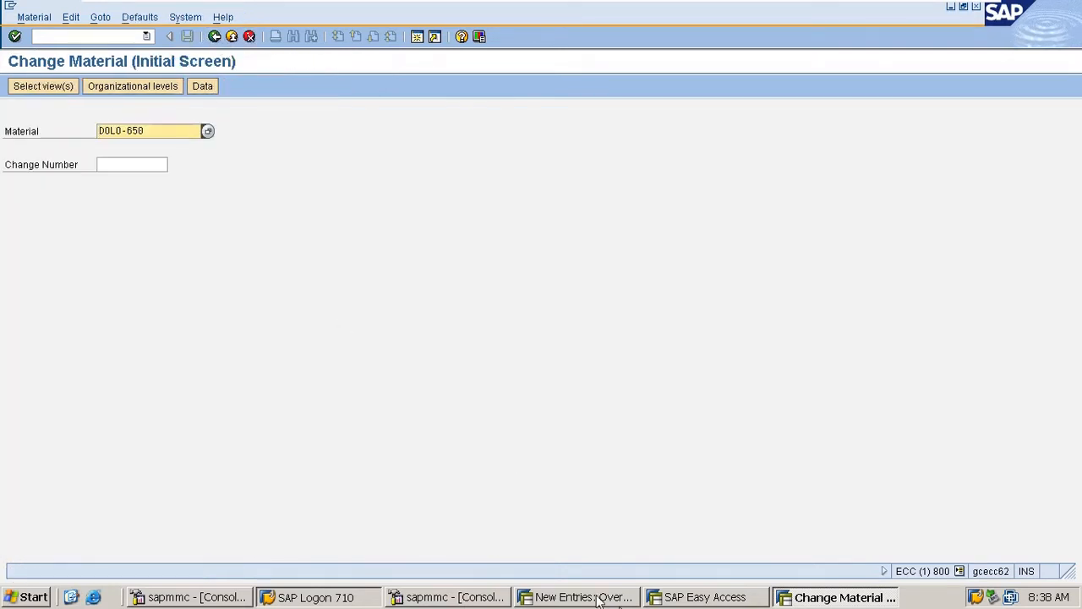
Leave the material change transaction and open the Shipping Point Determination overview, accepting display of the locked data
click(686, 600)
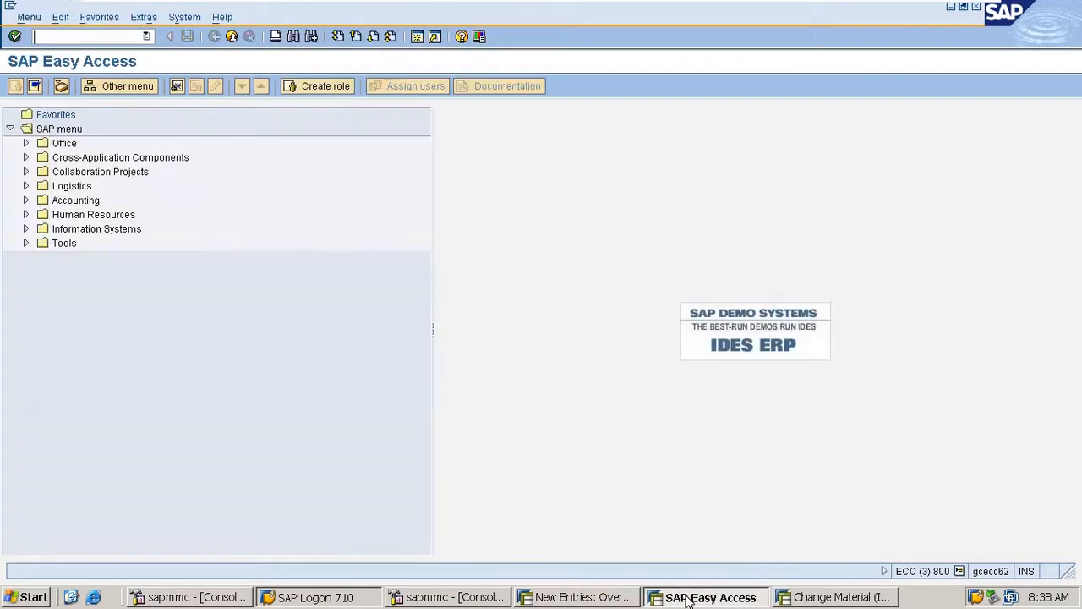
click(849, 596)
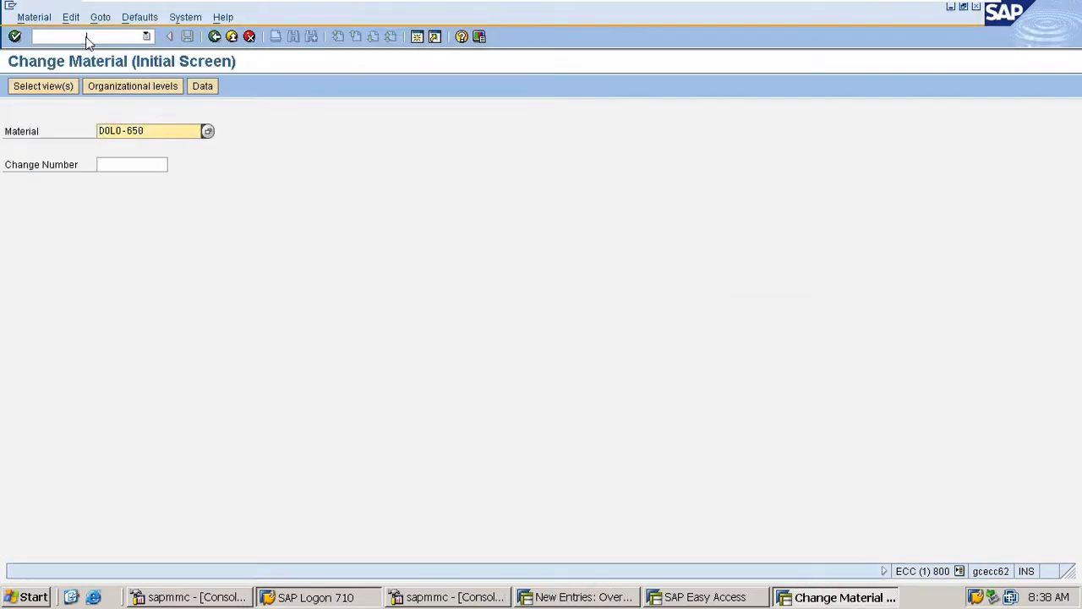
click(87, 37)
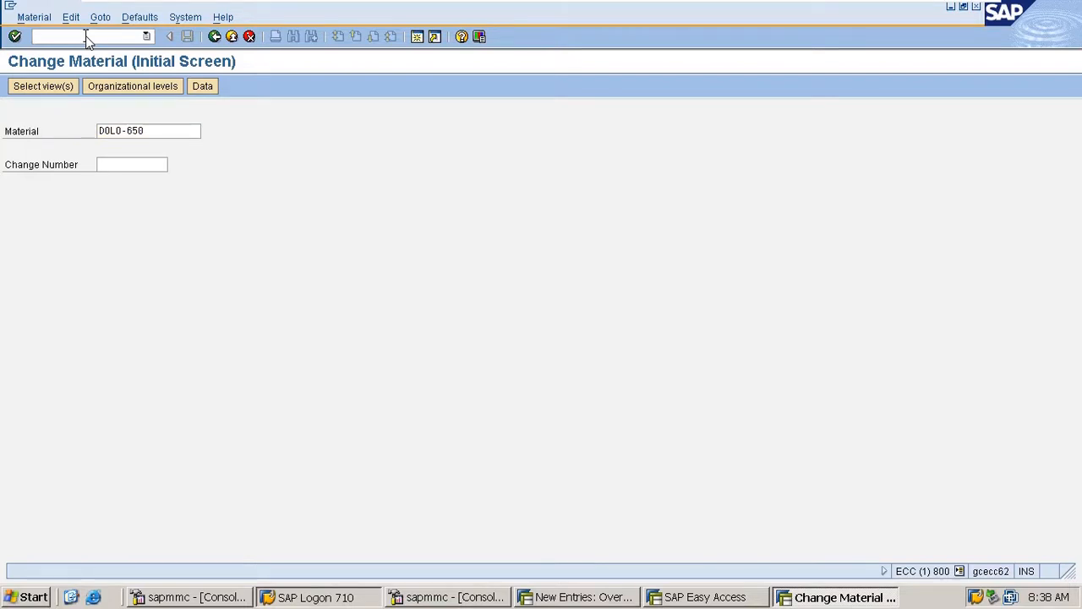
text(/n)
text(mm02)
key(Return)
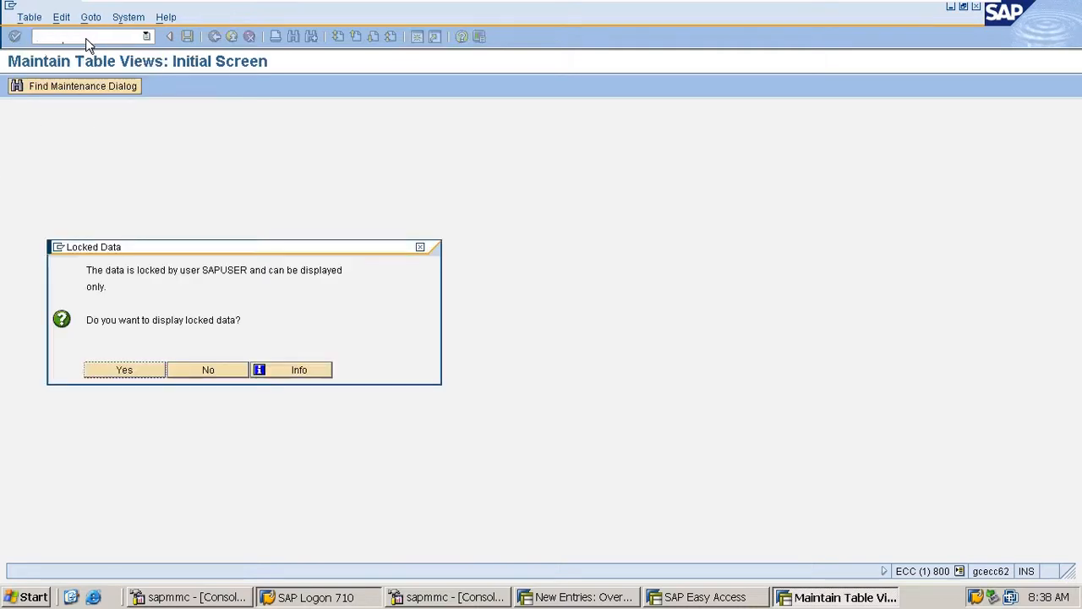
key(Return)
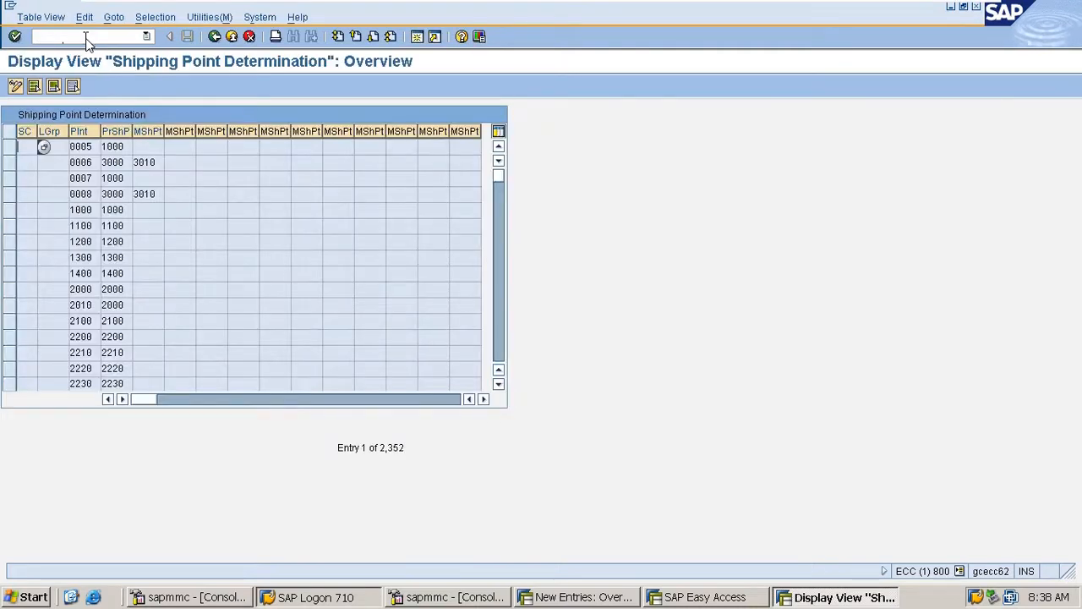
Examine the shipping condition, loading group, plant and proposed shipping point columns of the determination table, then return to SAP Easy Access
click(82, 146)
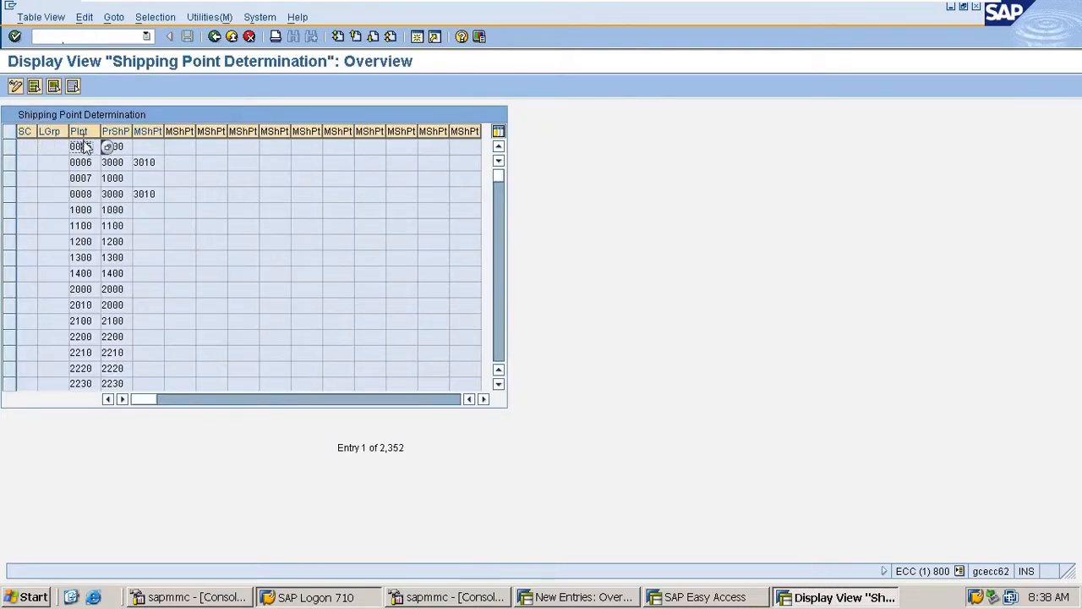
click(39, 147)
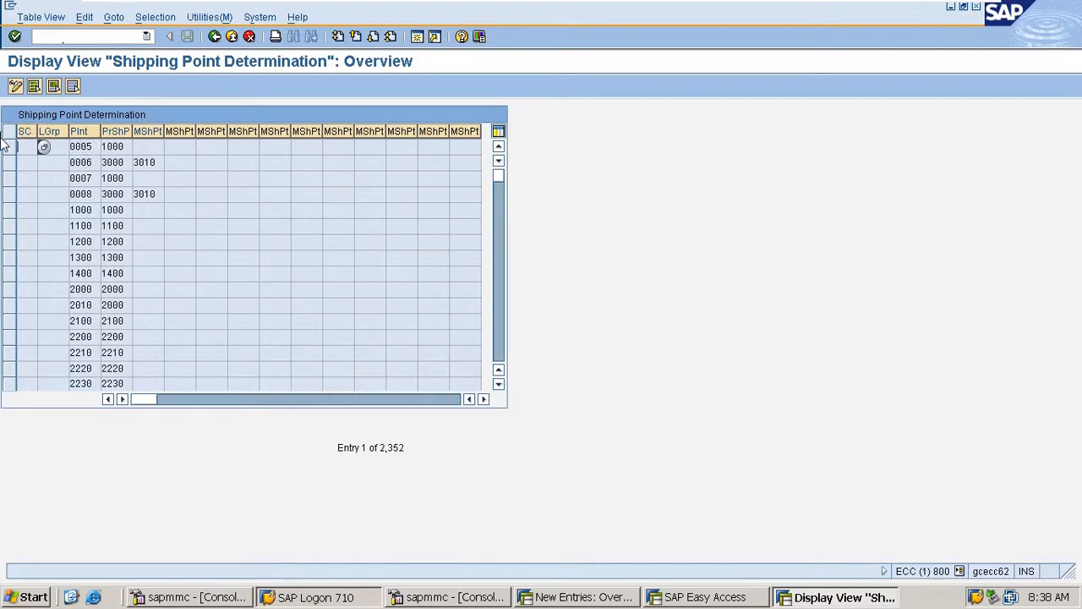
click(82, 147)
click(121, 146)
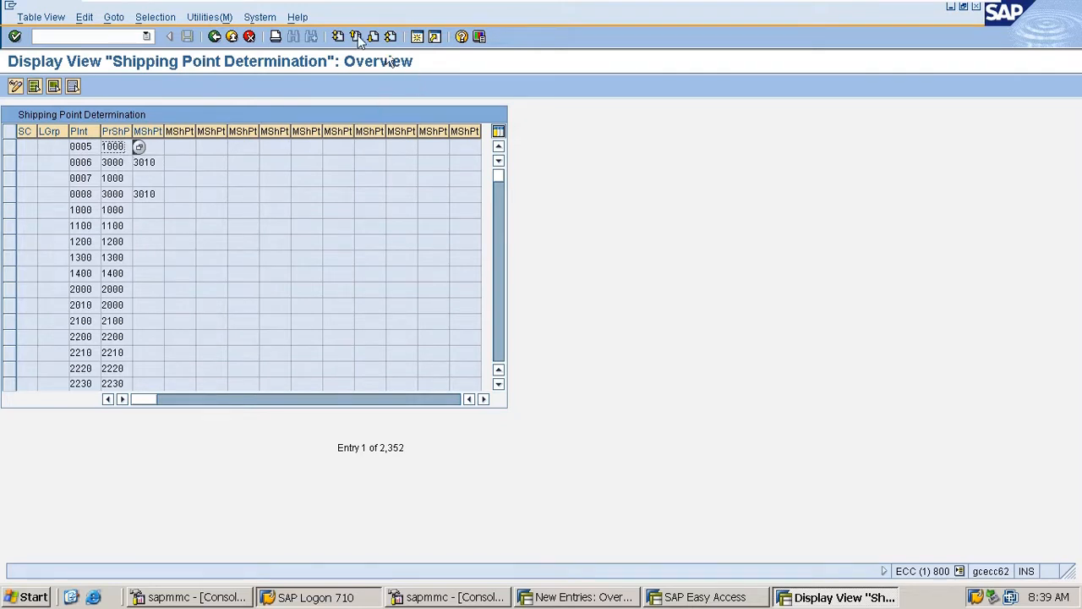
click(232, 38)
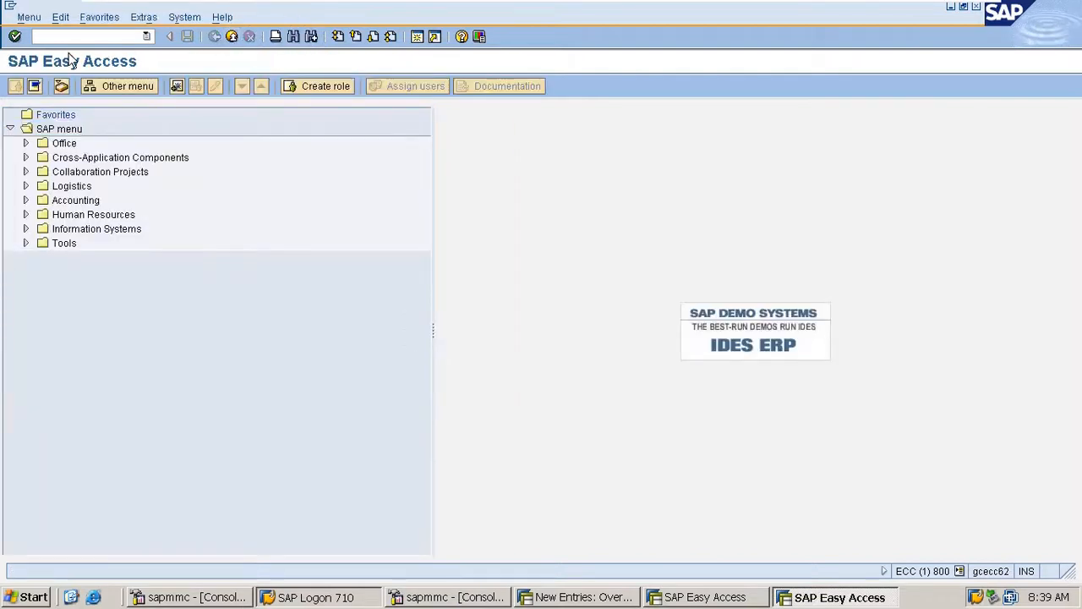